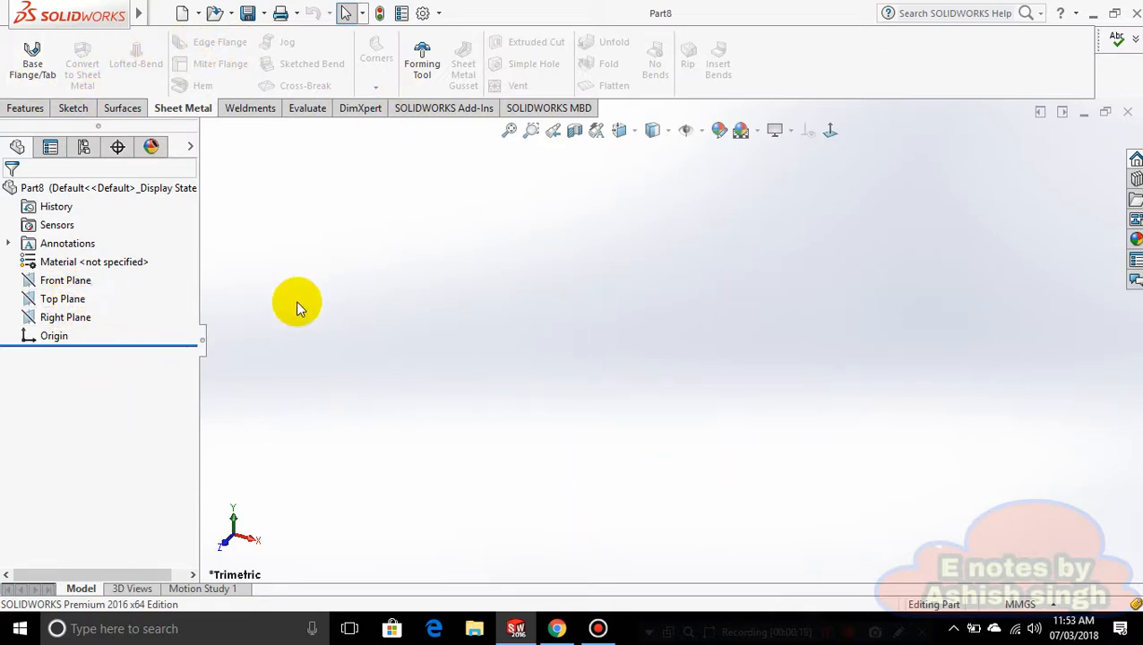
Sketch an open hat-shaped profile of five connected lines on the Front Plane, its right flange about 55 mm long, and exit the sketch
{"action": "left_click", "coordinate": [67, 280]}
{"action": "right_click", "coordinate": [730, 363]}
{"action": "left_click", "coordinate": [749, 361]}
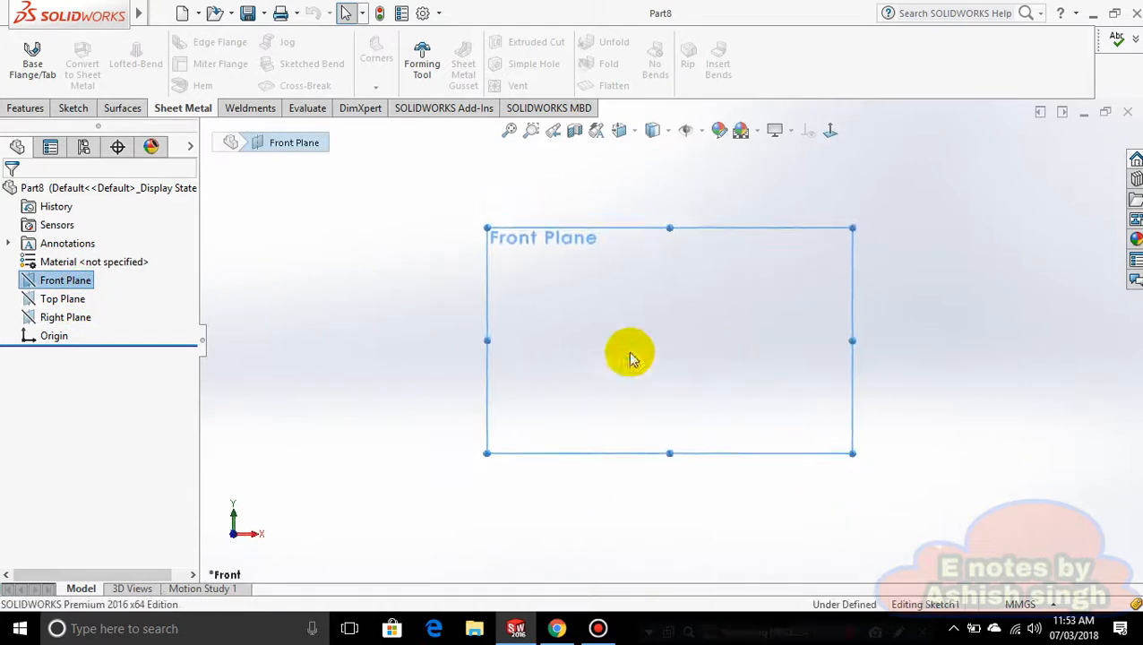
{"action": "left_click", "coordinate": [127, 43]}
{"action": "left_click", "coordinate": [141, 63]}
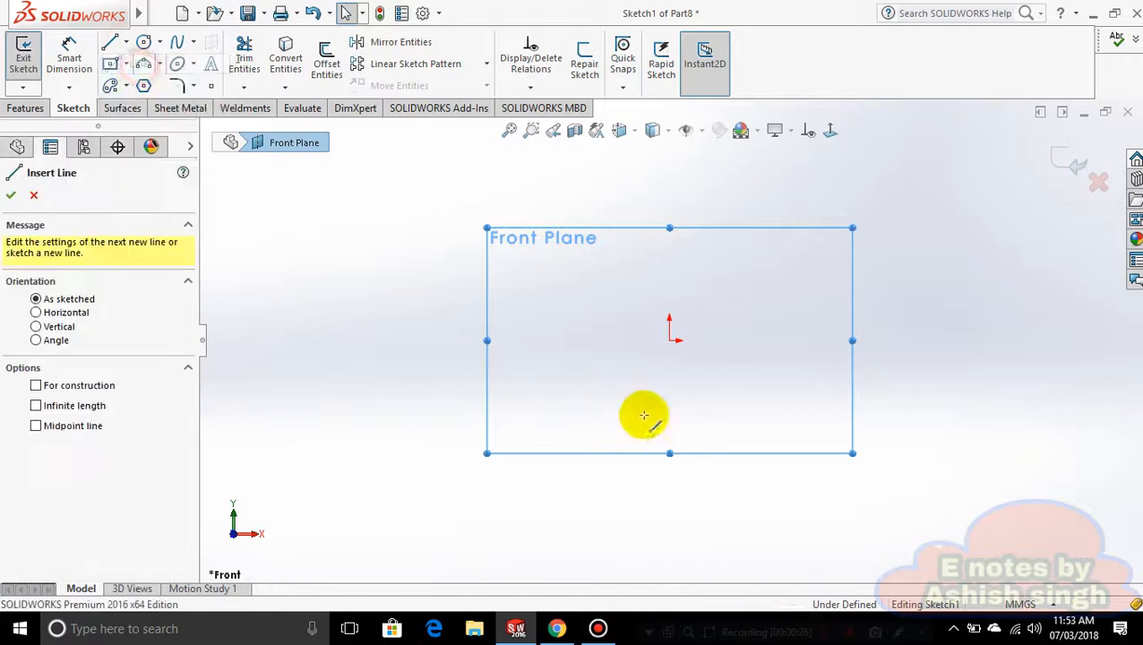
{"action": "left_click", "coordinate": [536, 349]}
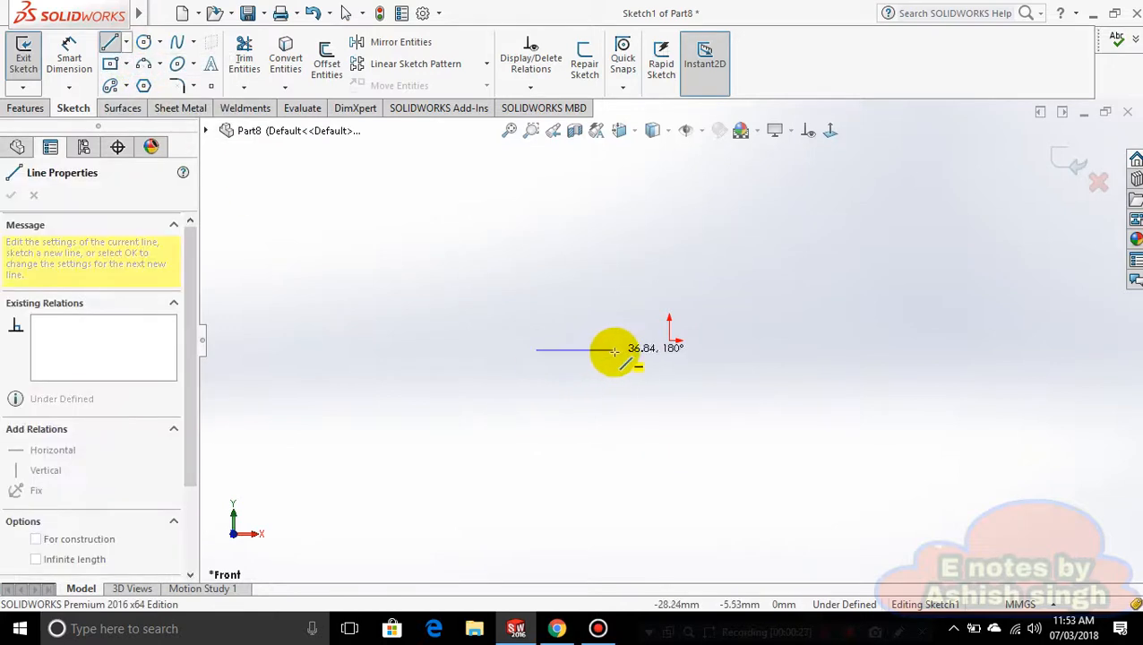
{"action": "left_click", "coordinate": [630, 273]}
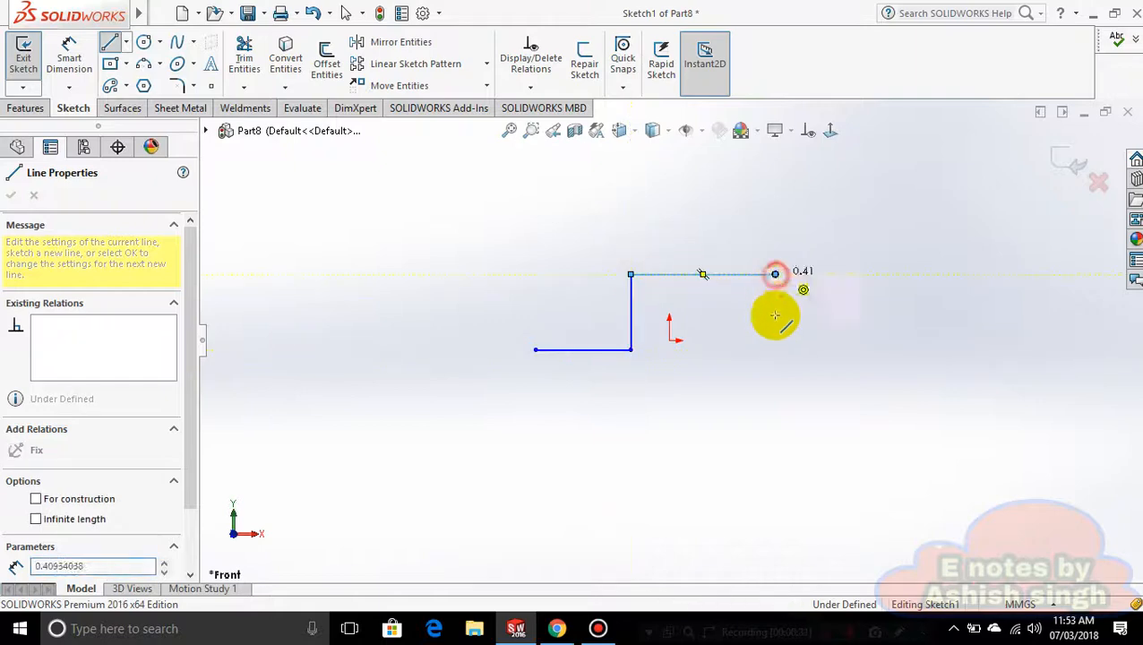
{"action": "left_click", "coordinate": [774, 349]}
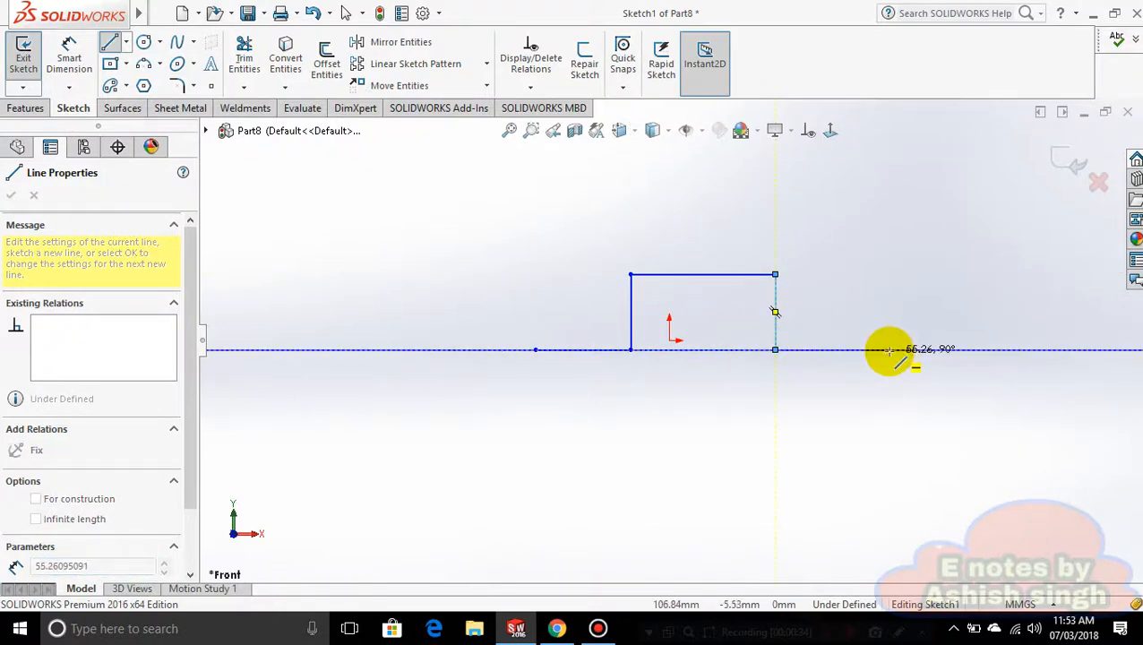
{"action": "left_click", "coordinate": [888, 349]}
{"action": "left_click", "coordinate": [1067, 157]}
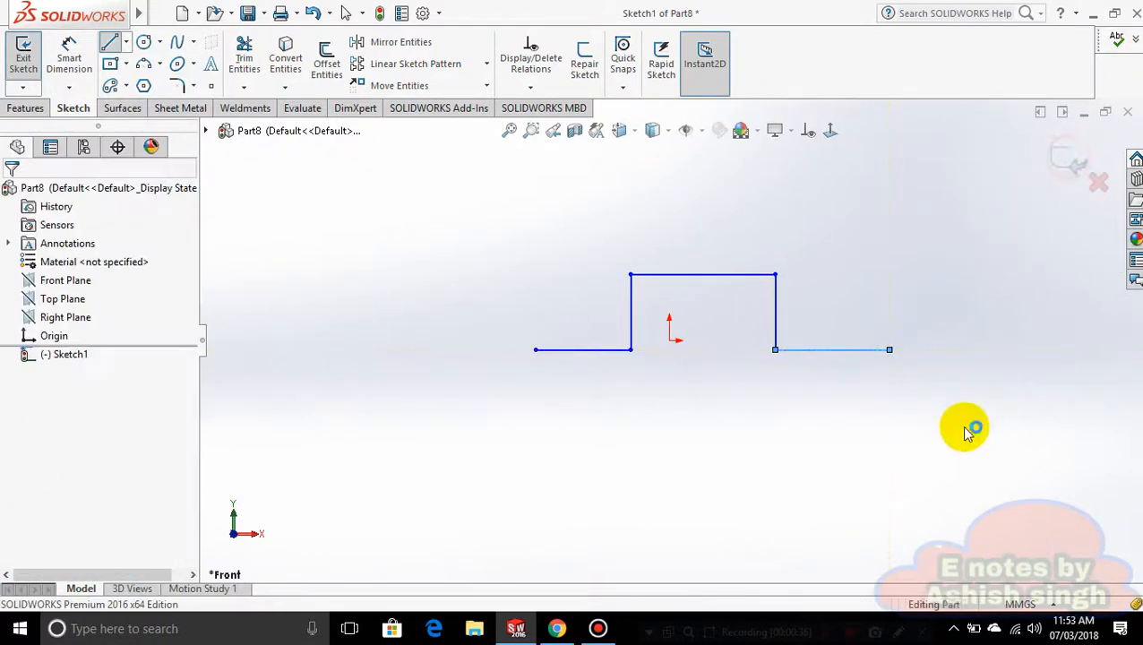
Try to create a sheet metal base flange from the hat profile with a 33 mm bend radius
{"action": "left_click", "coordinate": [32, 59]}
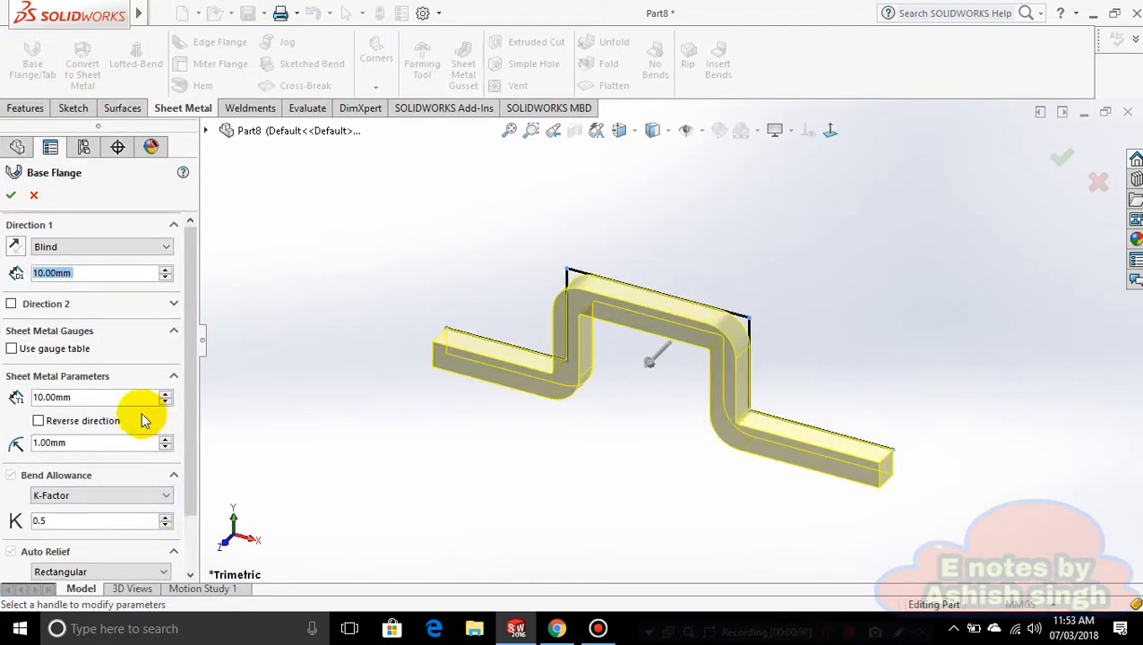
{"action": "left_click", "coordinate": [165, 439]}
{"action": "left_click", "coordinate": [165, 438]}
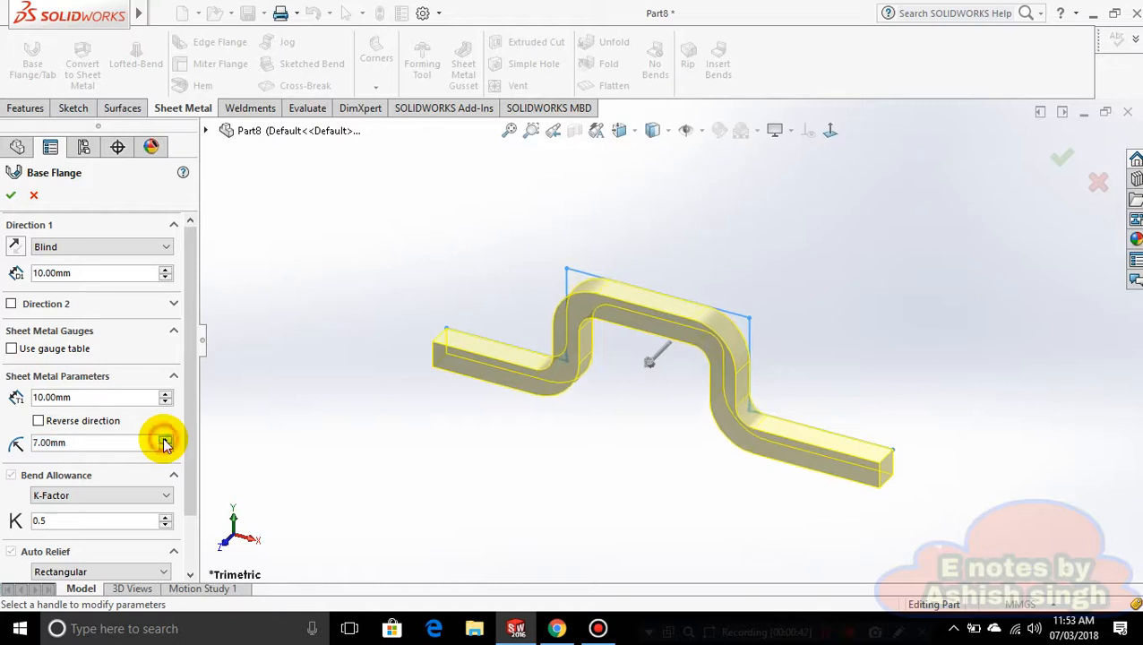
{"action": "left_click", "coordinate": [164, 439]}
{"action": "left_click", "coordinate": [165, 439]}
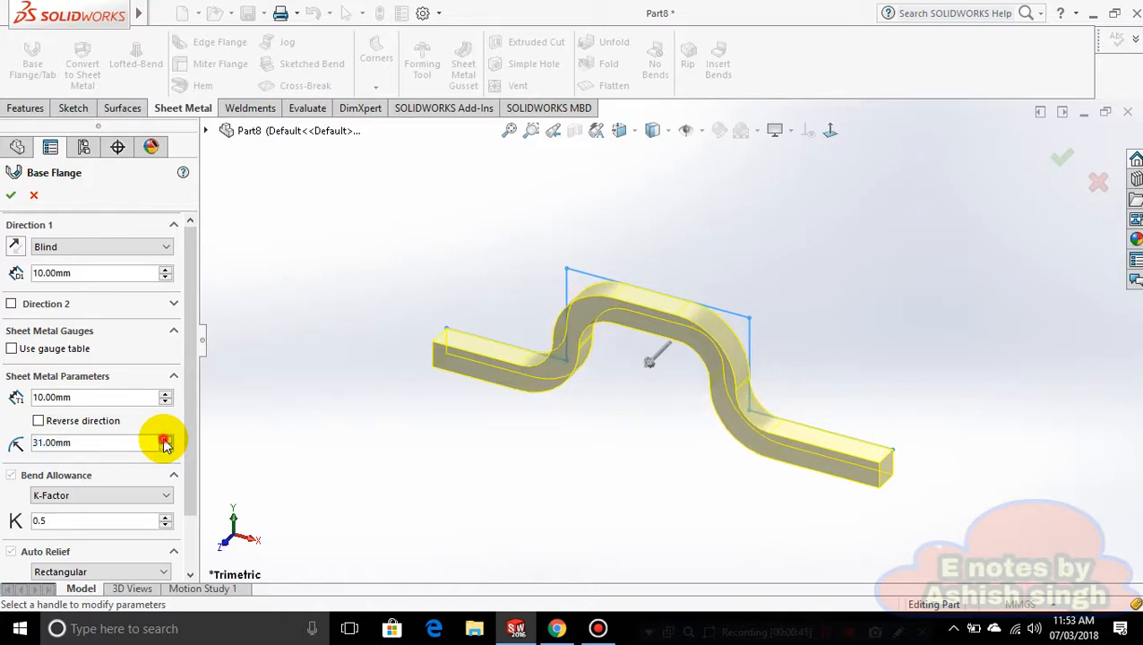
{"action": "left_click", "coordinate": [165, 439]}
{"action": "left_click", "coordinate": [164, 438]}
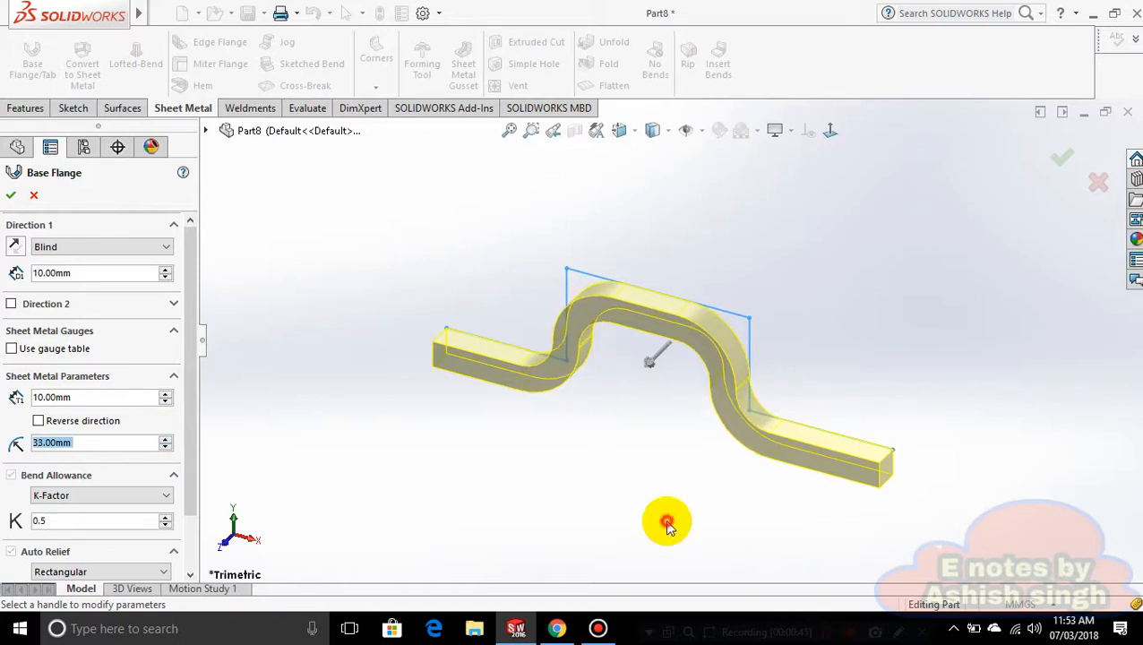
{"action": "left_click", "coordinate": [11, 195]}
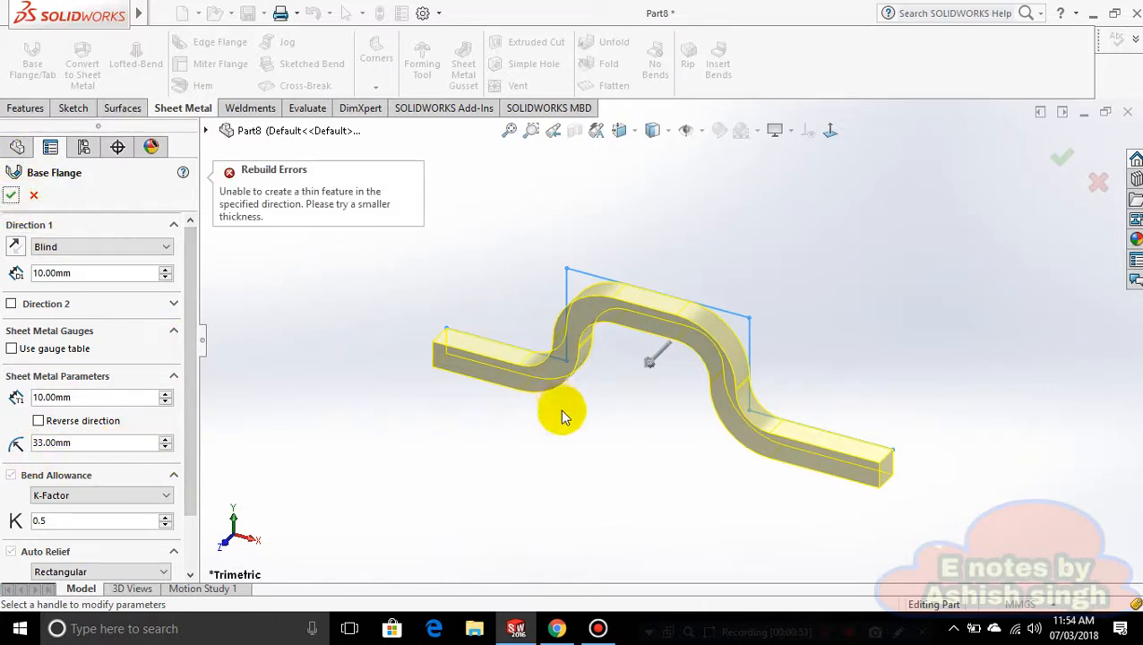
{"action": "middle_click_drag", "start_coordinate": [562, 414], "coordinate": [563, 471]}
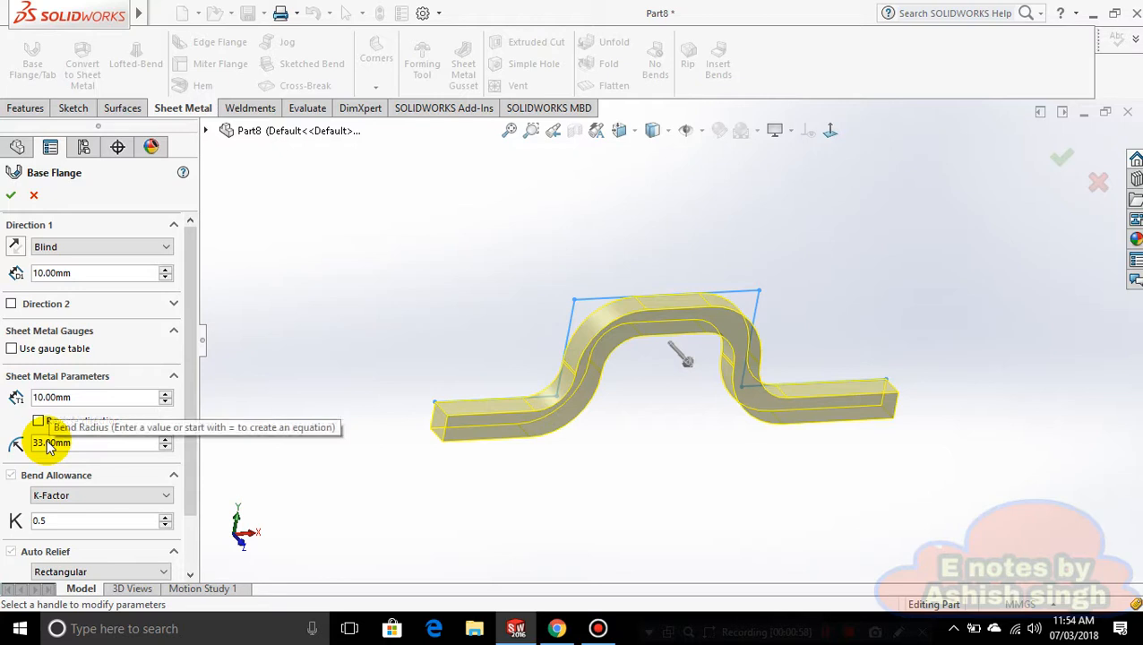
{"action": "left_click", "coordinate": [9, 196]}
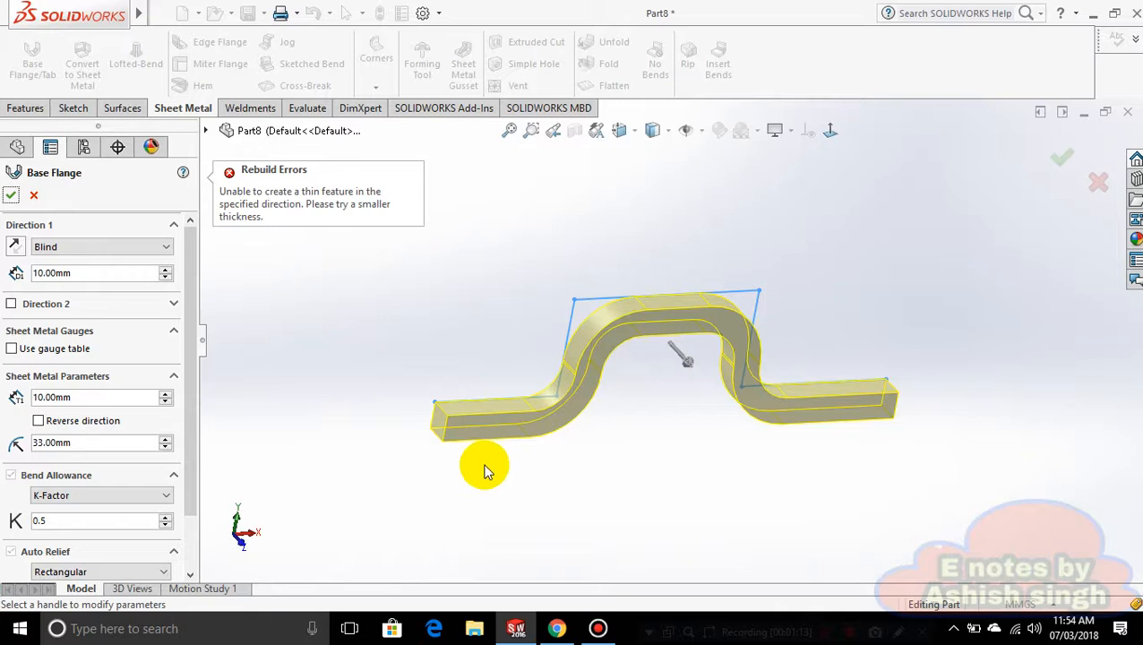
Try bend radii of 2 mm and 14 mm on the base flange
{"action": "left_click", "coordinate": [167, 448]}
{"action": "left_click", "coordinate": [167, 448]}
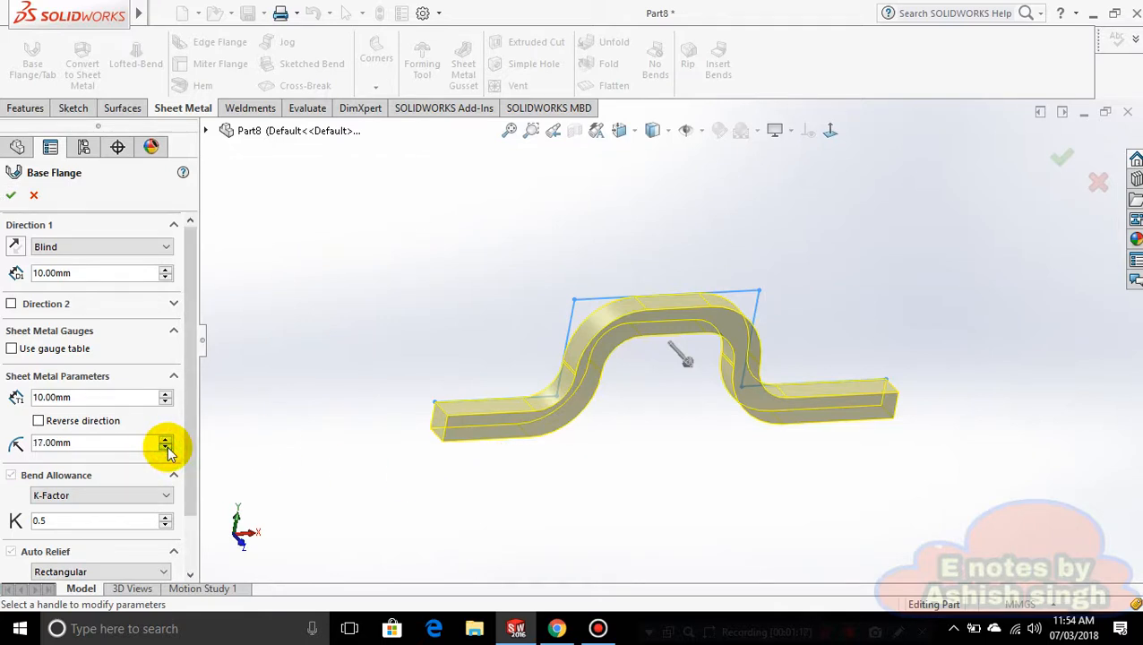
{"action": "left_click", "coordinate": [167, 448]}
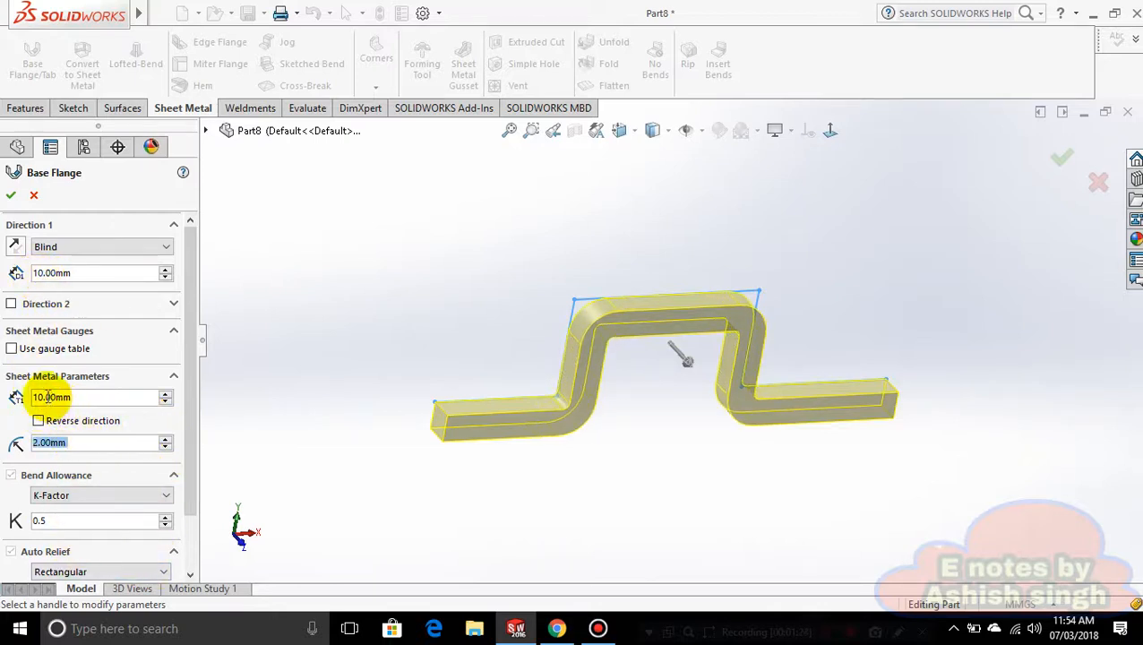
{"action": "left_click", "coordinate": [165, 440]}
{"action": "left_click", "coordinate": [166, 440]}
{"action": "left_click", "coordinate": [166, 440]}
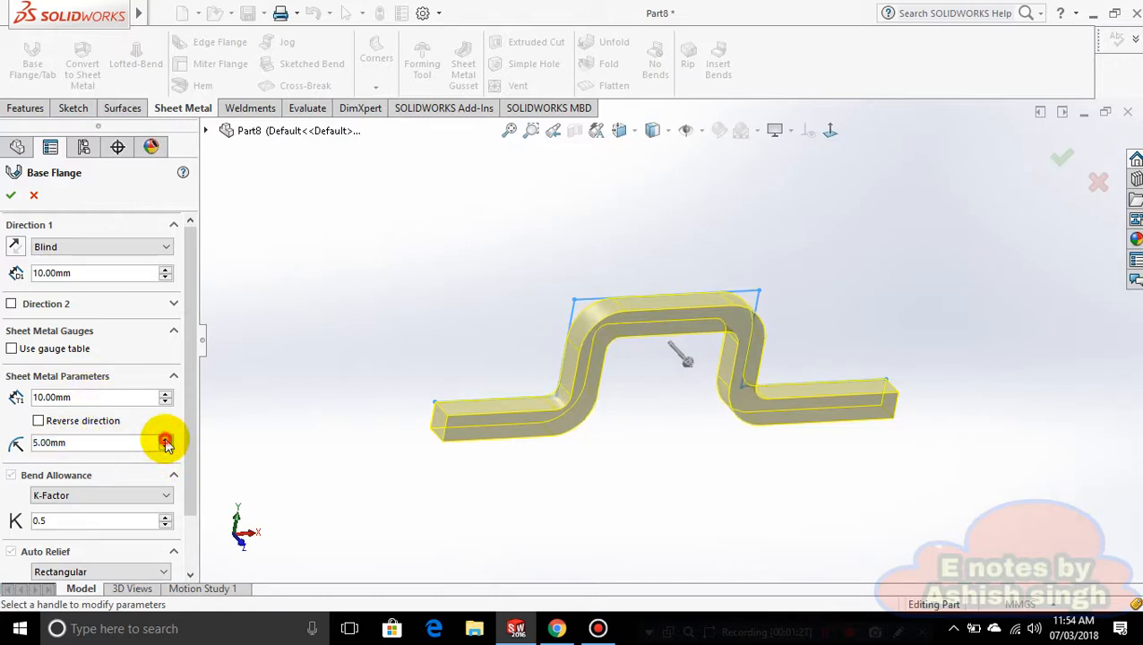
{"action": "left_click", "coordinate": [166, 440]}
{"action": "left_click", "coordinate": [165, 440]}
{"action": "left_click", "coordinate": [166, 440]}
{"action": "left_click", "coordinate": [165, 440]}
{"action": "left_click", "coordinate": [166, 440]}
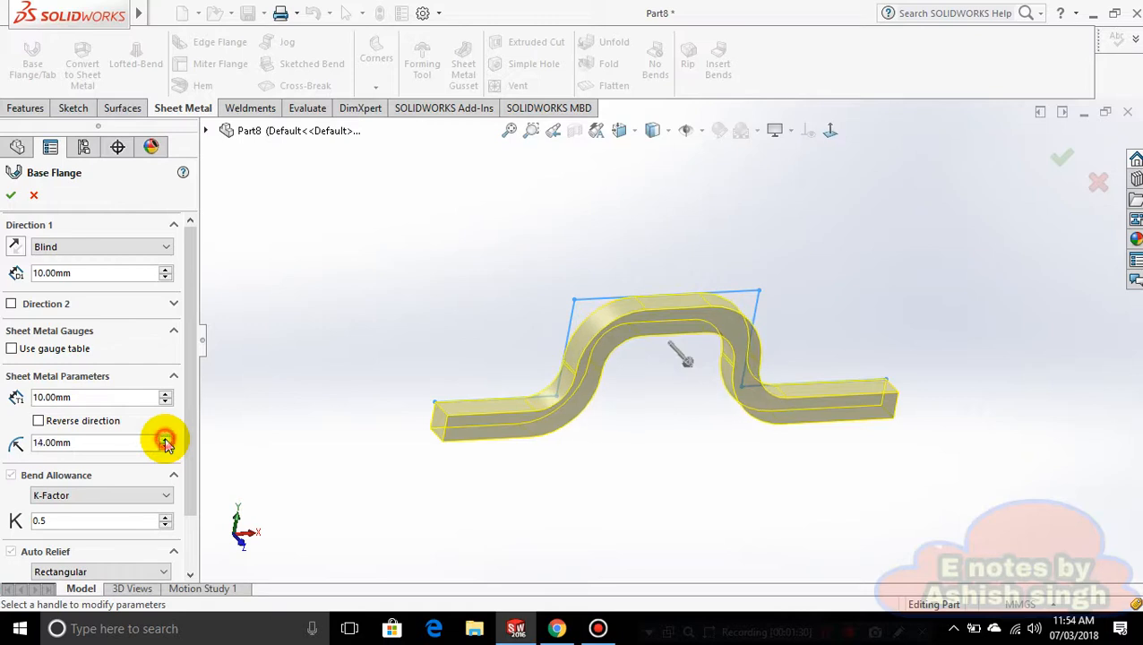
Set the base flange's bend radius to 3 mm
{"action": "left_click", "coordinate": [166, 448]}
{"action": "left_click", "coordinate": [165, 447]}
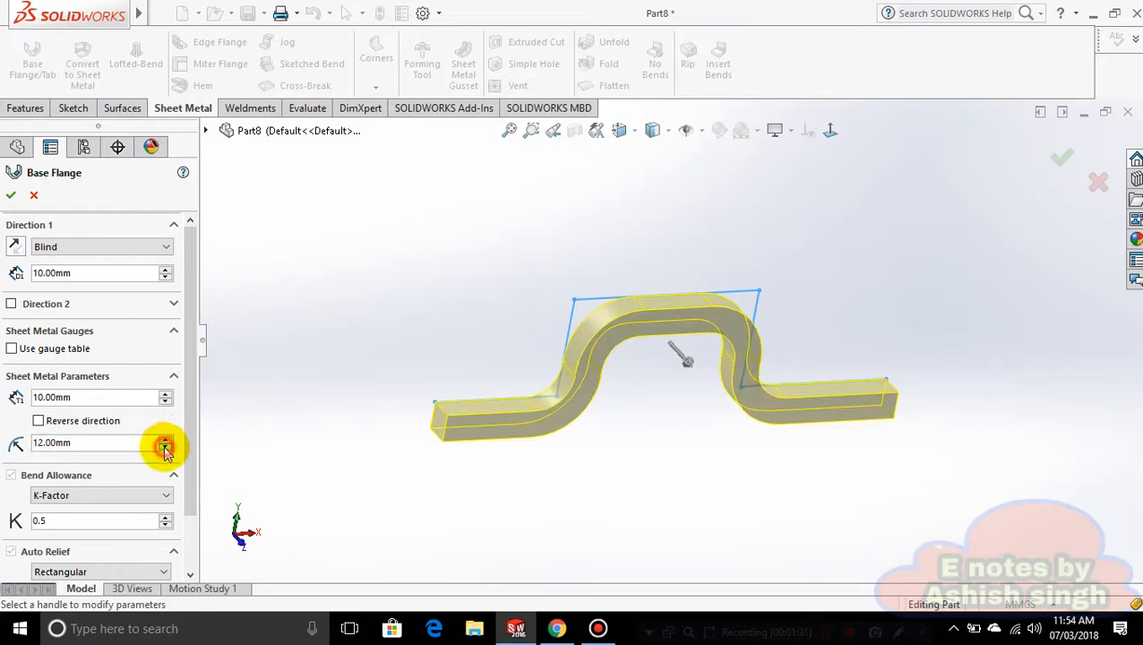
{"action": "left_click", "coordinate": [166, 448]}
{"action": "left_click", "coordinate": [166, 448]}
{"action": "left_click", "coordinate": [165, 448]}
{"action": "left_click", "coordinate": [166, 448]}
{"action": "left_click", "coordinate": [166, 448]}
{"action": "left_click", "coordinate": [165, 447]}
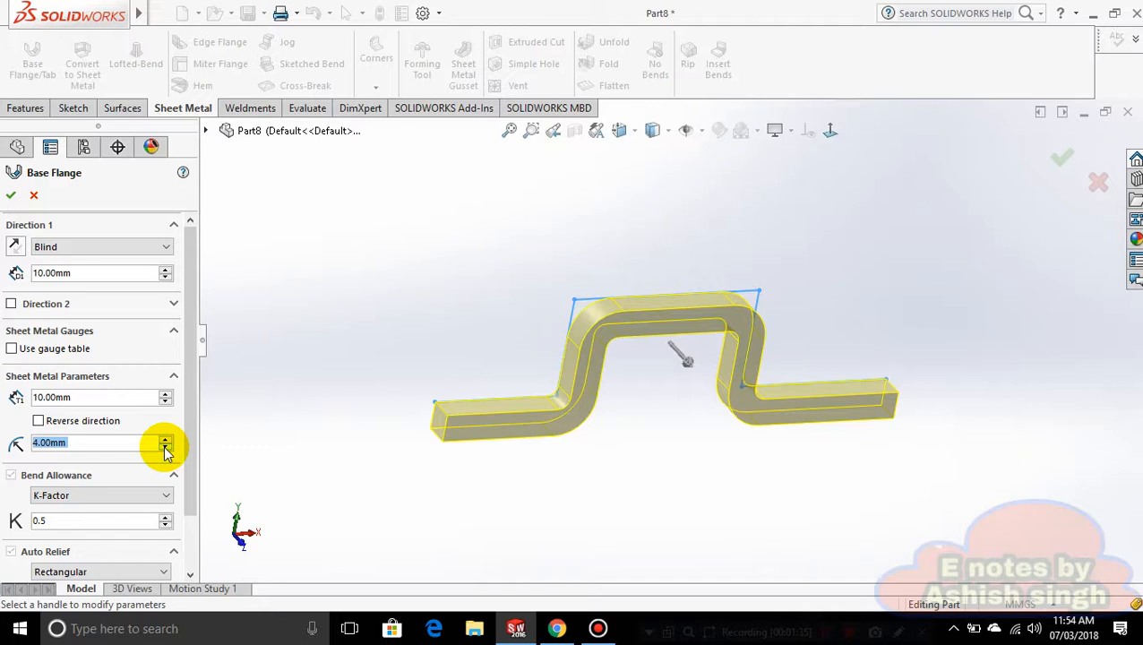
Set the base flange's sheet thickness to 3 mm
{"action": "left_click", "coordinate": [165, 393]}
{"action": "left_click", "coordinate": [165, 393]}
{"action": "left_click", "coordinate": [165, 394]}
{"action": "left_click", "coordinate": [165, 394]}
{"action": "left_click", "coordinate": [165, 395]}
{"action": "left_click", "coordinate": [165, 394]}
{"action": "left_click", "coordinate": [167, 402]}
{"action": "left_click", "coordinate": [167, 402]}
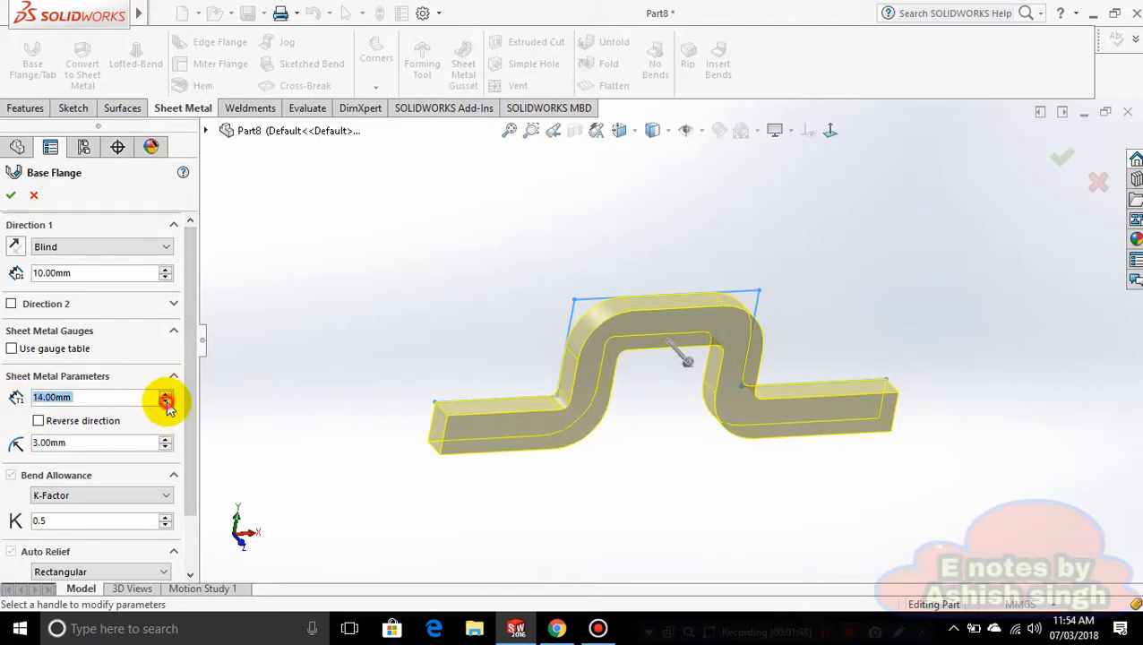
{"action": "left_click", "coordinate": [167, 402]}
{"action": "left_click", "coordinate": [166, 403]}
{"action": "left_click", "coordinate": [167, 402]}
{"action": "left_click", "coordinate": [167, 402]}
{"action": "left_click", "coordinate": [166, 402]}
{"action": "left_click", "coordinate": [166, 402]}
{"action": "left_click", "coordinate": [167, 402]}
{"action": "left_click", "coordinate": [167, 403]}
{"action": "left_click", "coordinate": [166, 402]}
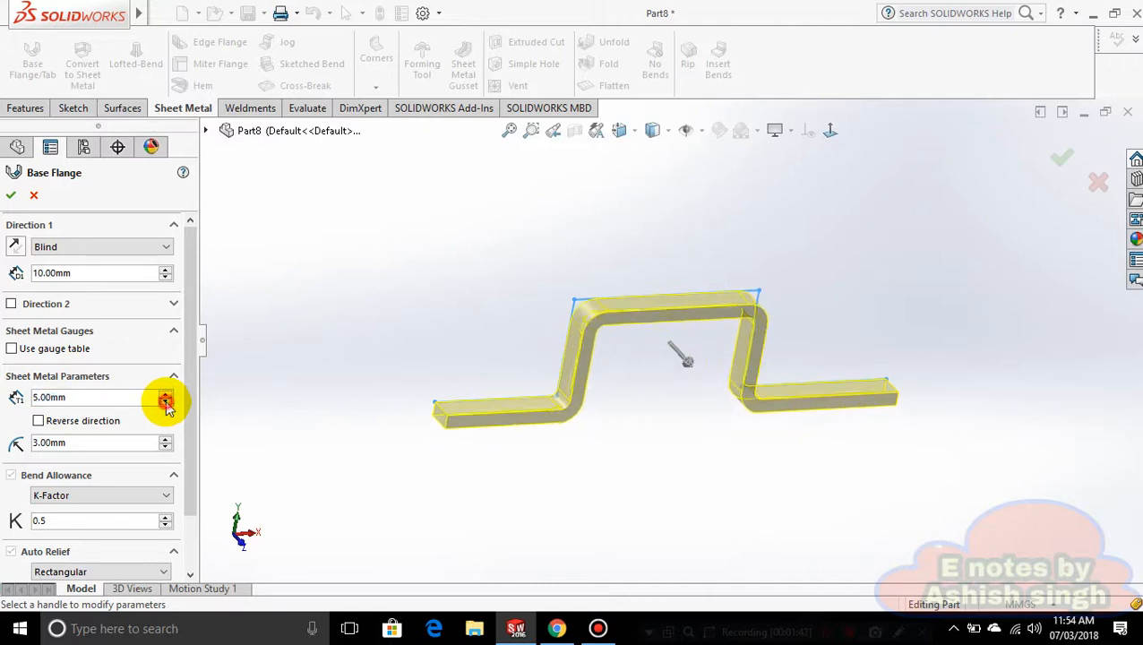
{"action": "left_click", "coordinate": [166, 403]}
{"action": "left_click", "coordinate": [167, 402]}
{"action": "left_click", "coordinate": [166, 402]}
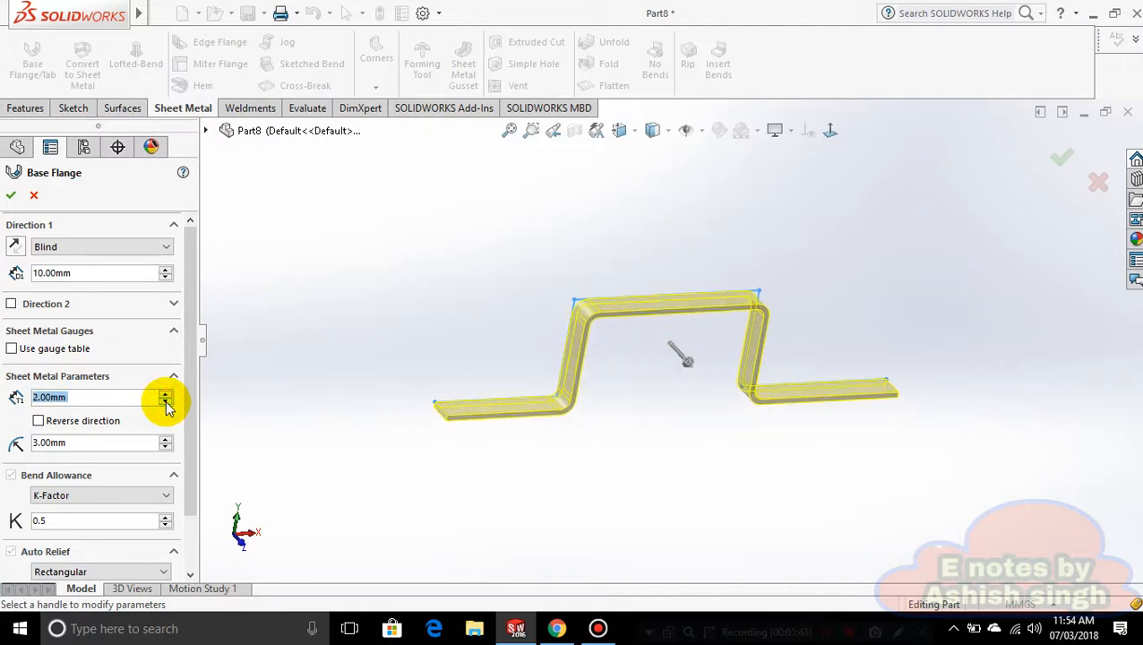
{"action": "left_click", "coordinate": [165, 394]}
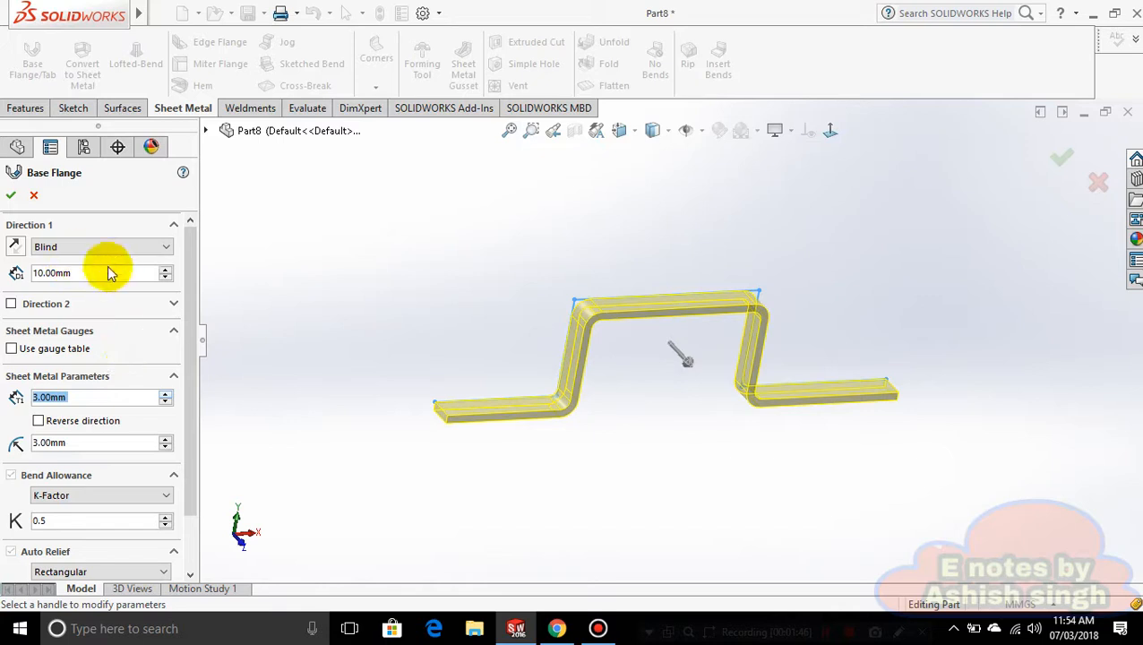
Extend the base flange 60 mm with the Mid Plane end condition and create the feature
{"action": "left_click", "coordinate": [161, 248]}
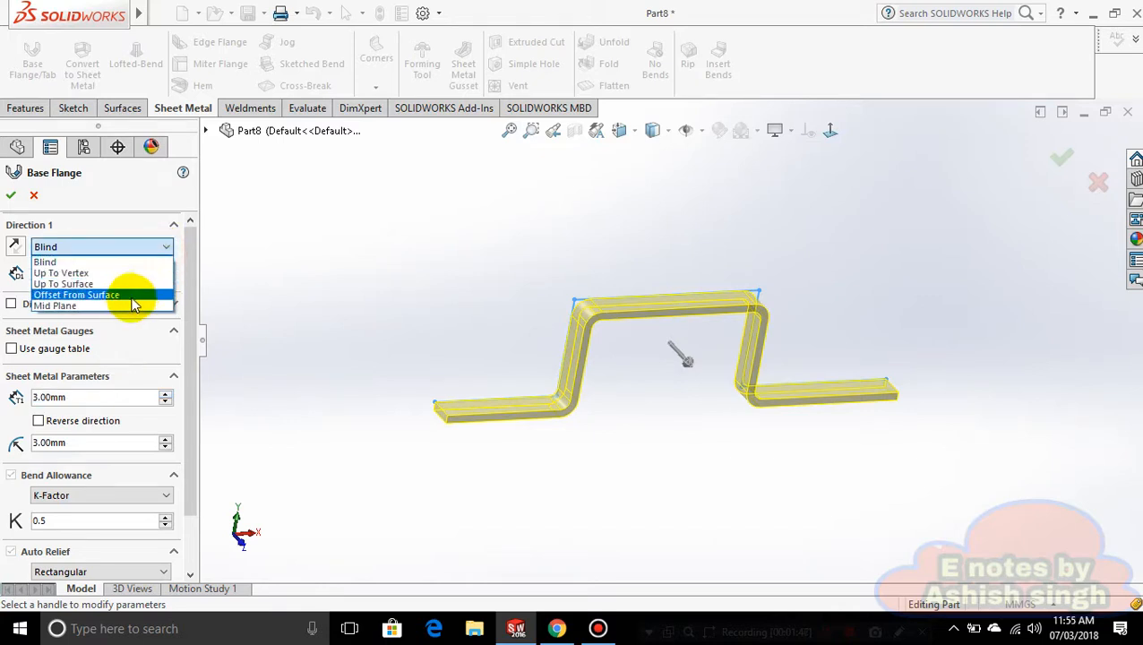
{"action": "left_click", "coordinate": [97, 303]}
{"action": "left_click", "coordinate": [165, 266]}
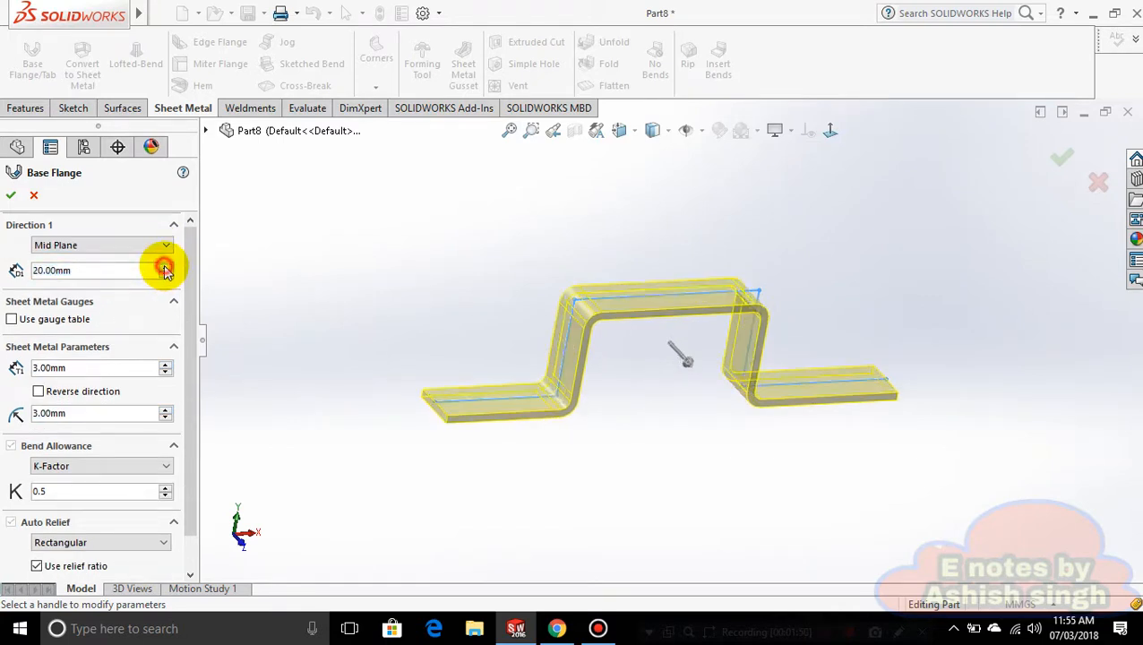
{"action": "left_click", "coordinate": [165, 266]}
{"action": "left_click", "coordinate": [164, 266]}
{"action": "left_click", "coordinate": [165, 266]}
{"action": "left_click", "coordinate": [165, 266]}
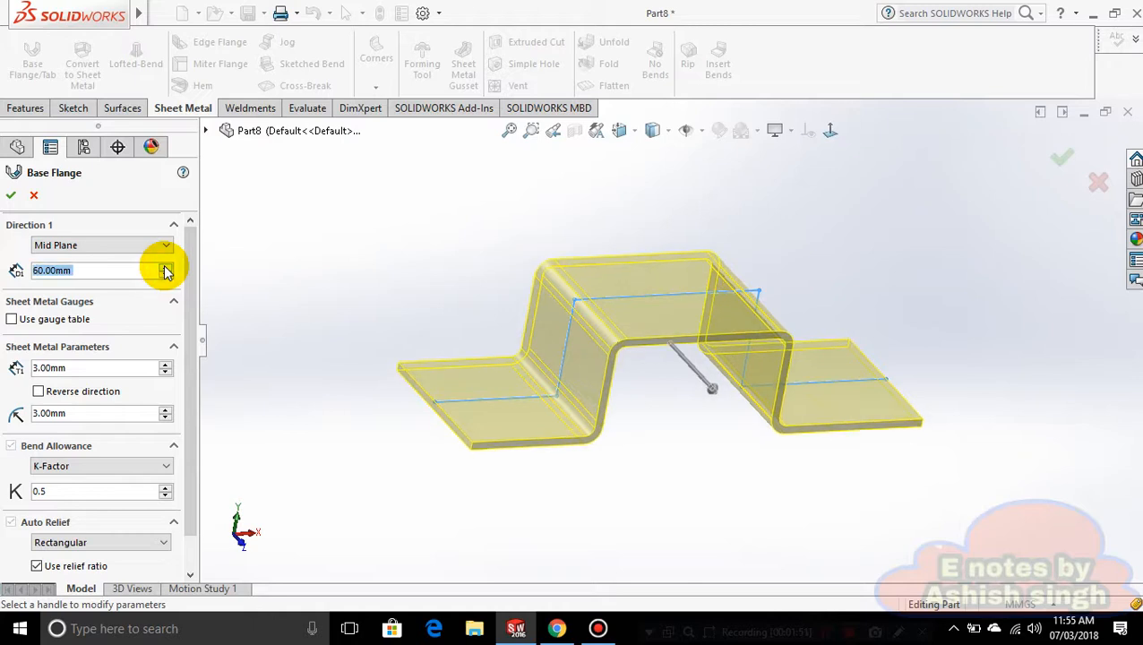
{"action": "left_click", "coordinate": [10, 196]}
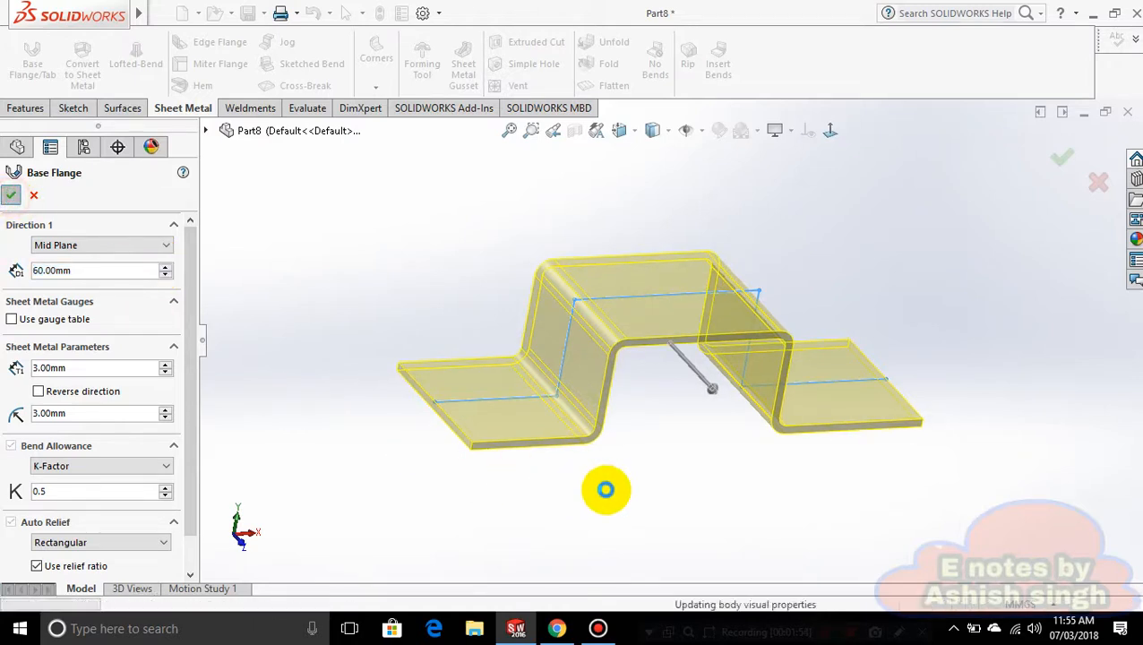
{"action": "middle_click_drag", "start_coordinate": [632, 480], "coordinate": [716, 555]}
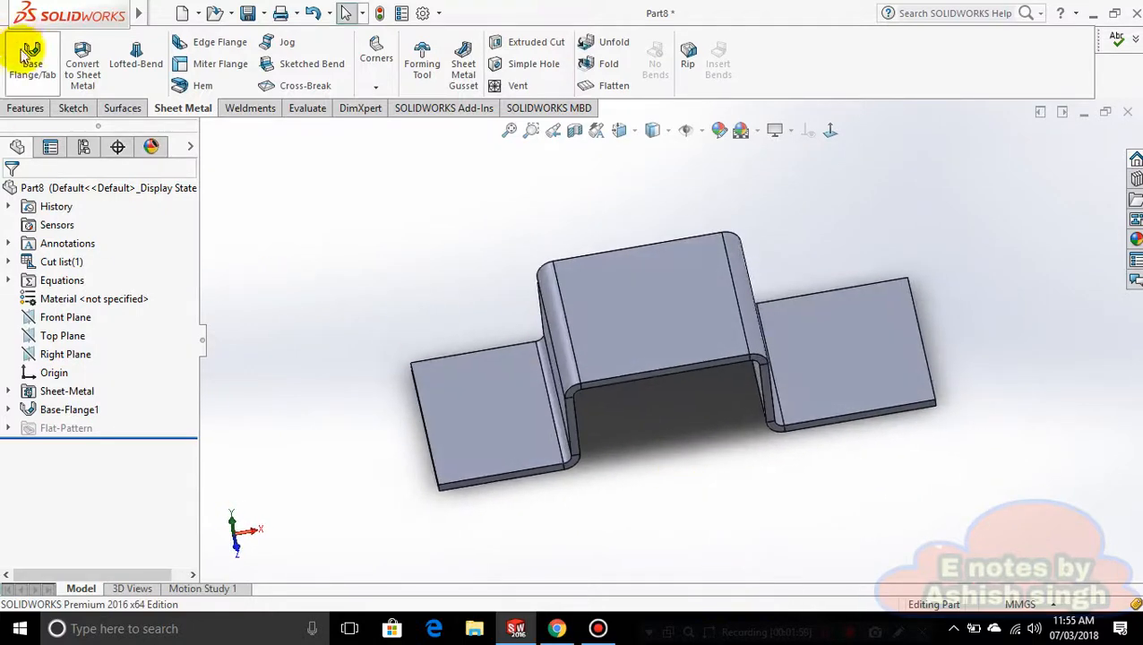
{"action": "middle_click_drag", "start_coordinate": [969, 464], "coordinate": [855, 457]}
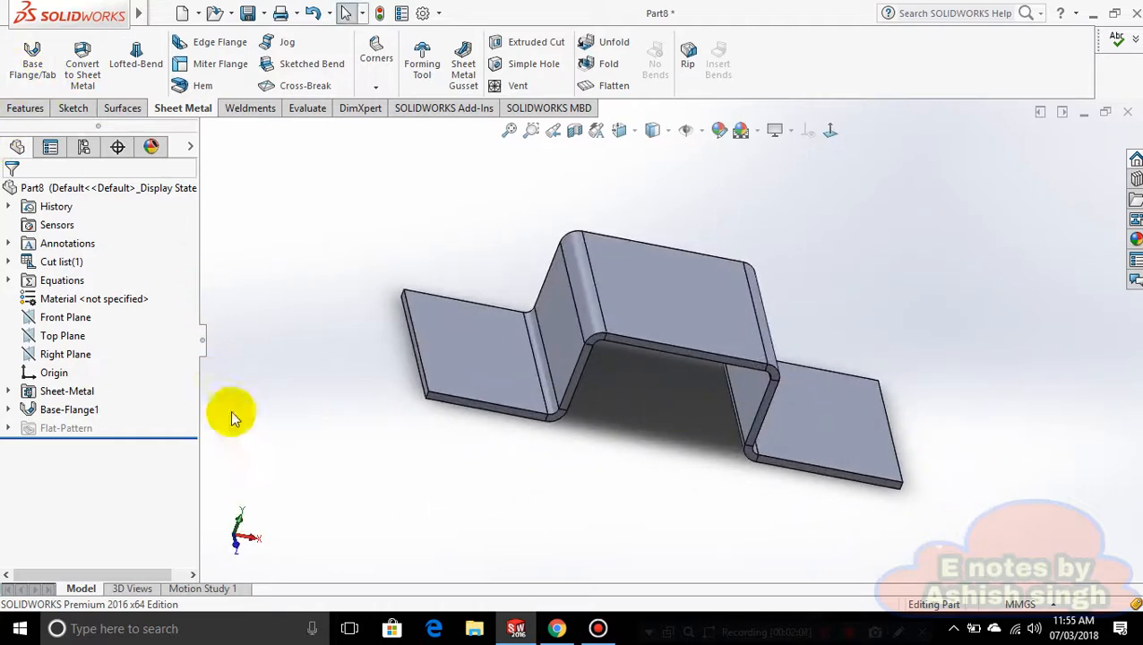
{"action": "middle_click_drag", "start_coordinate": [454, 301], "coordinate": [533, 275]}
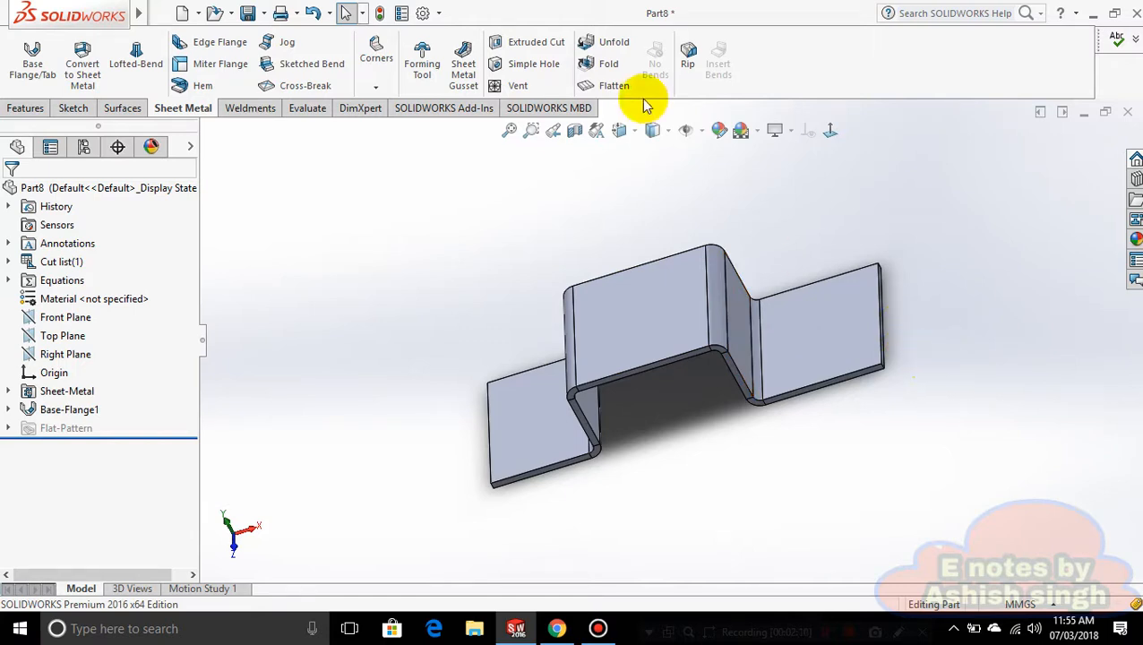
{"action": "middle_click_drag", "start_coordinate": [994, 399], "coordinate": [1018, 464]}
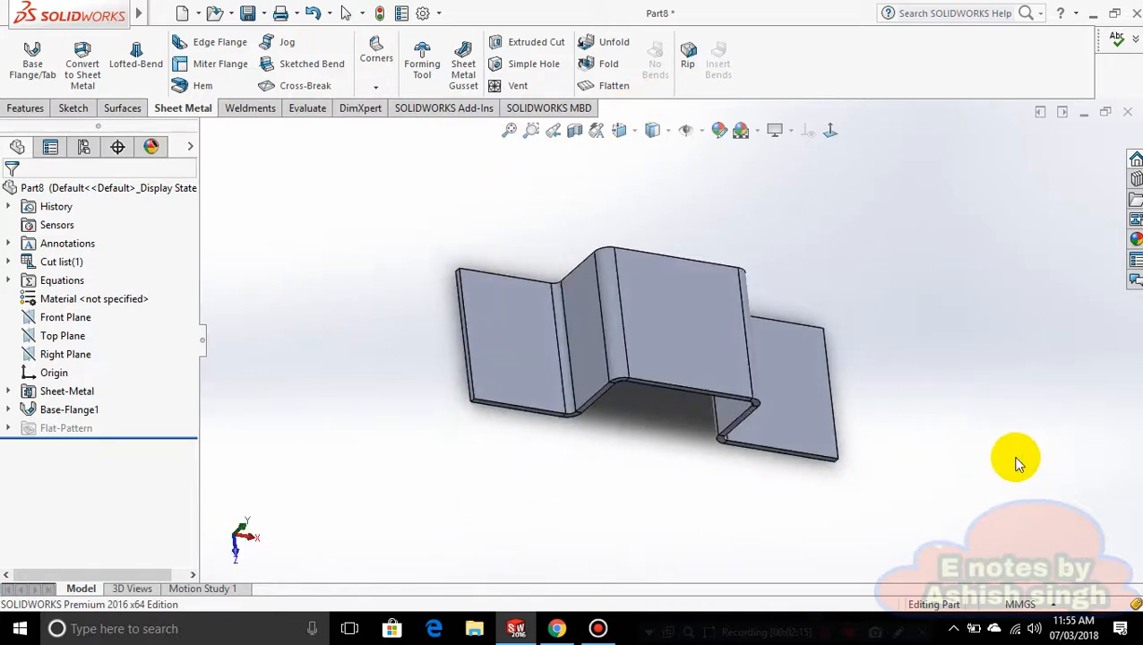
{"action": "left_click", "coordinate": [538, 66]}
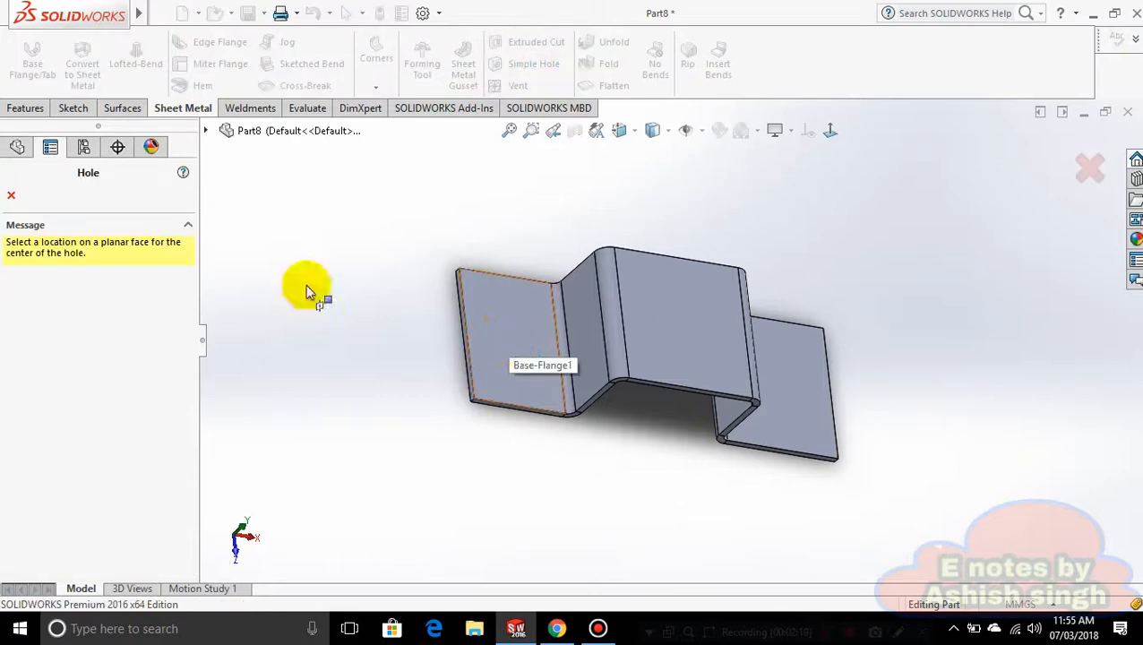
{"action": "left_click", "coordinate": [12, 195]}
{"action": "left_click", "coordinate": [548, 287]}
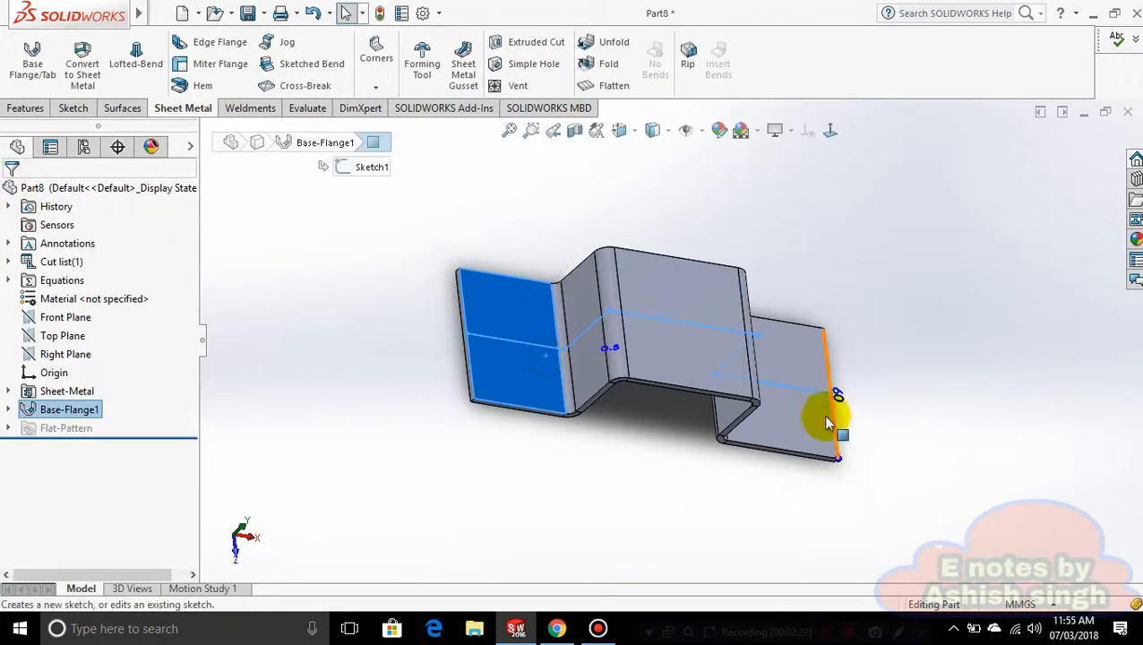
Add a blind simple hole, 10 mm in diameter and 62 mm deep, to the bracket's end flange on the negative X side
{"action": "left_click", "coordinate": [812, 437]}
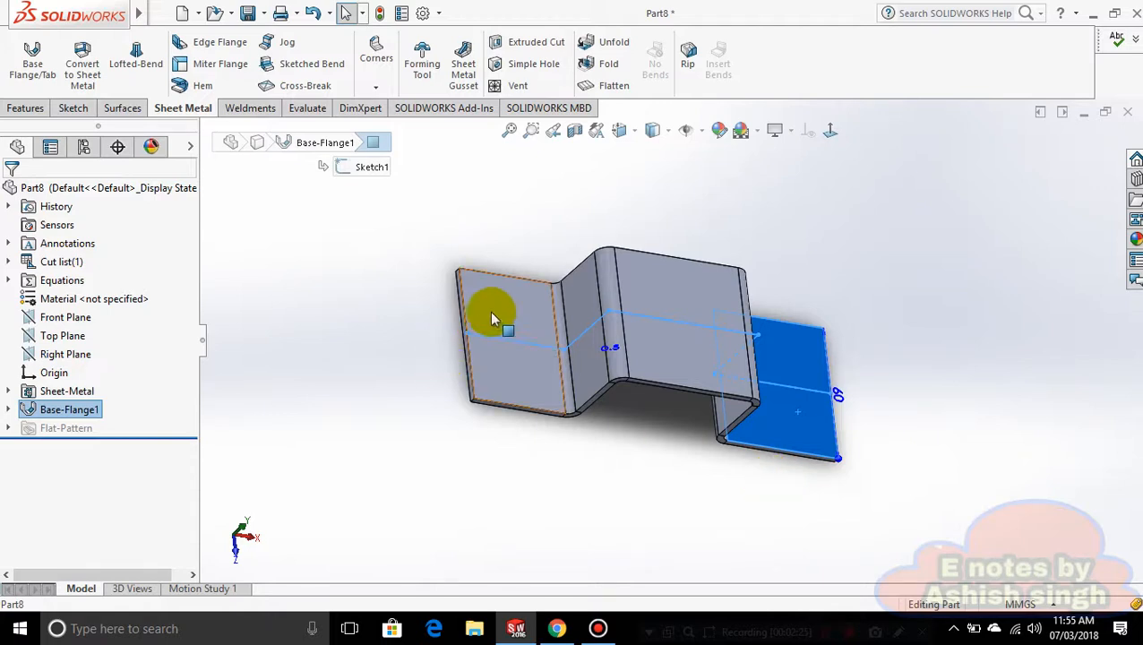
{"action": "left_click", "coordinate": [526, 330], "text": "ctrl"}
{"action": "left_click", "coordinate": [529, 64]}
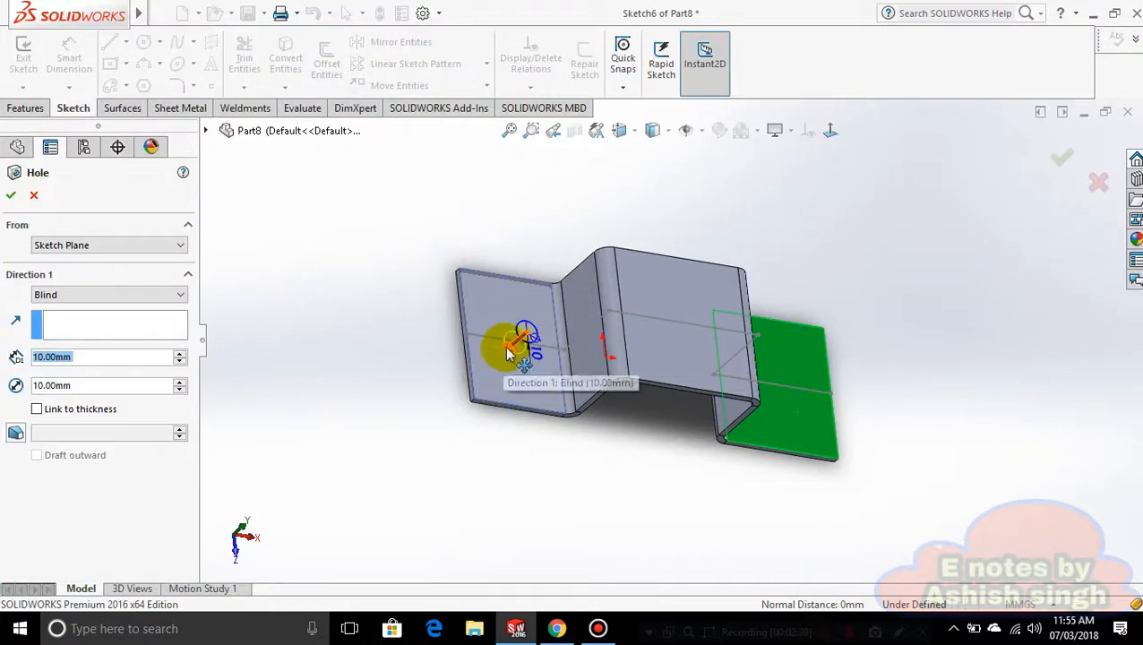
{"action": "left_click_drag", "start_coordinate": [510, 348], "coordinate": [472, 382]}
{"action": "middle_click_drag", "start_coordinate": [663, 433], "coordinate": [576, 405]}
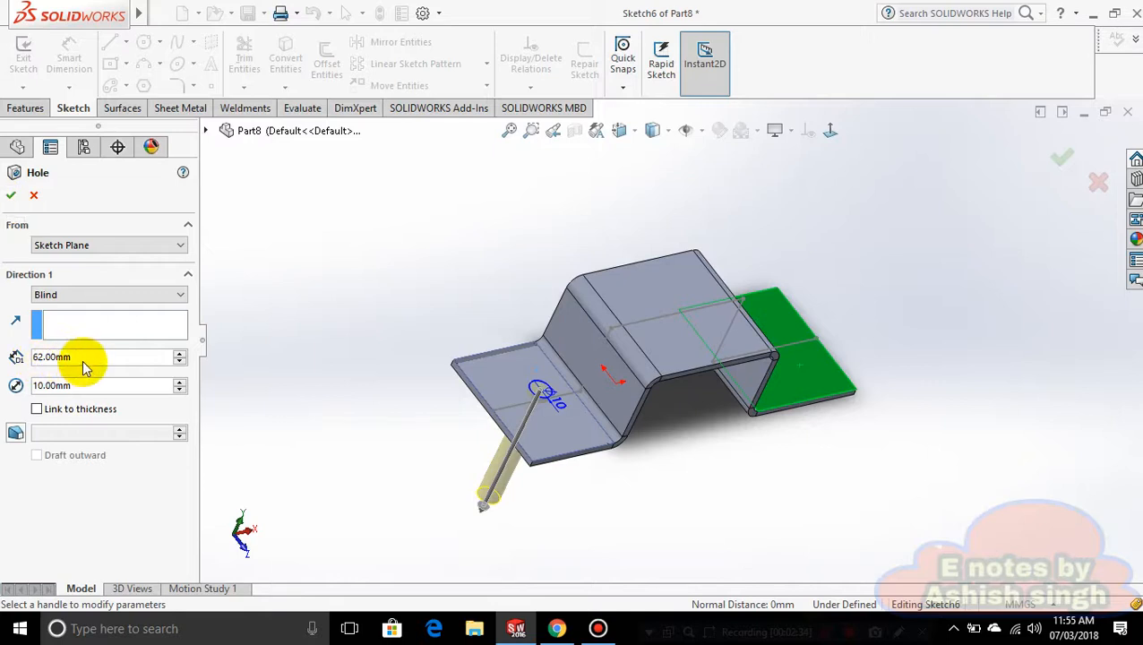
{"action": "left_click", "coordinate": [43, 387]}
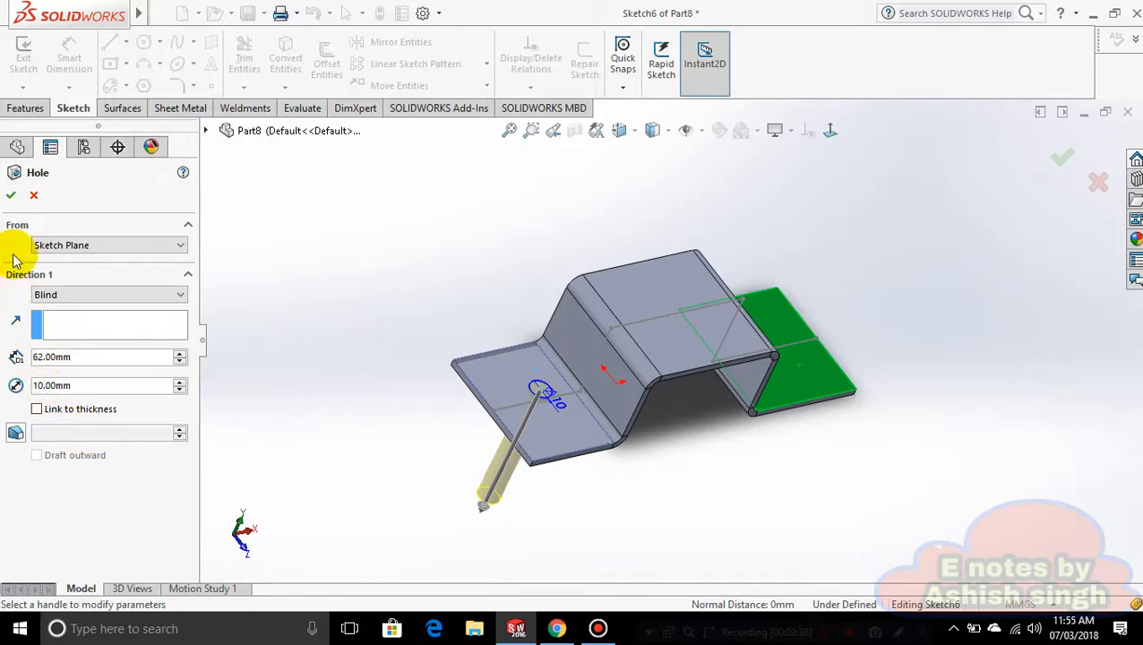
{"action": "left_click", "coordinate": [11, 194]}
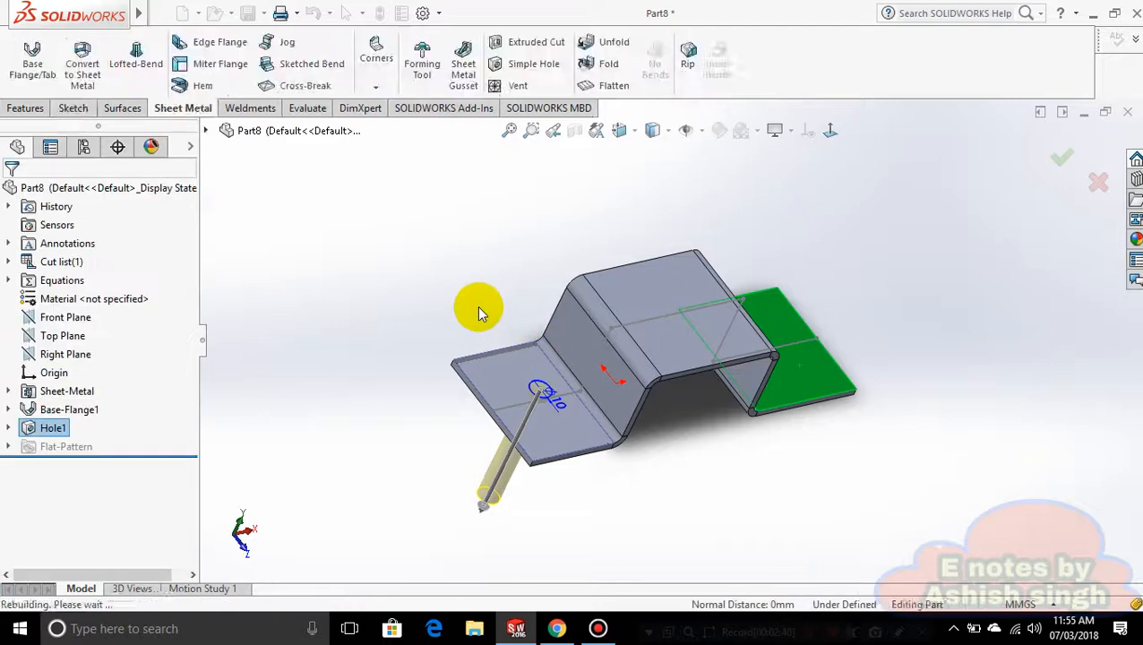
Add a blind simple hole, 10 mm in diameter and 40 mm deep with a 6° draft, near the outer edge of the opposite end flange
{"action": "middle_click_drag", "start_coordinate": [857, 525], "coordinate": [858, 591]}
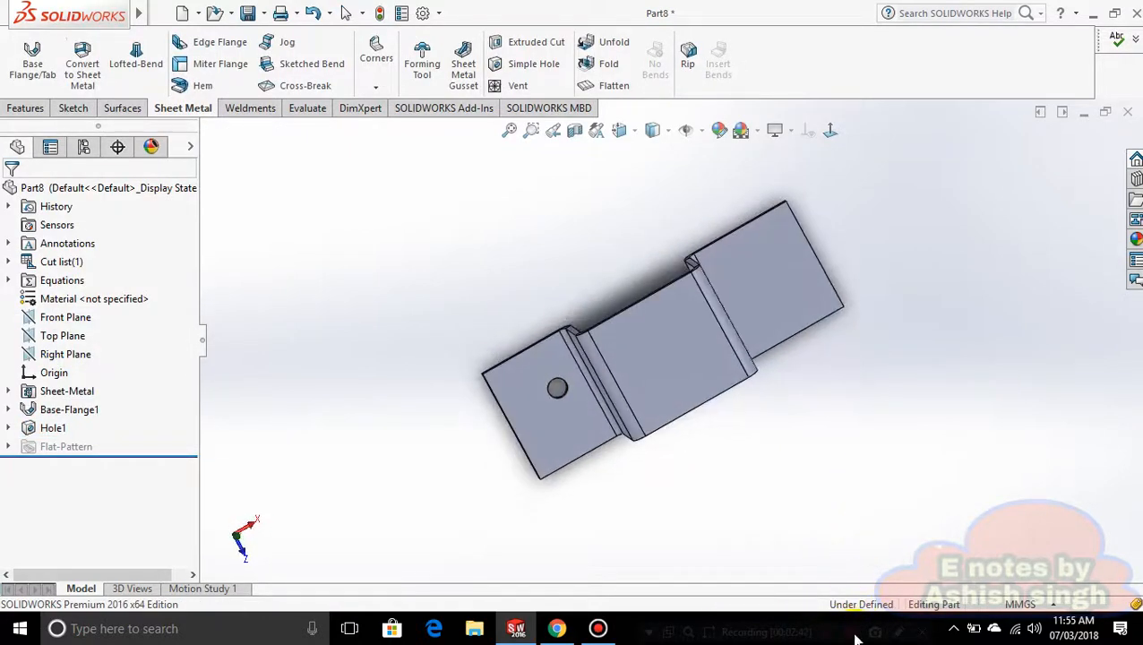
{"action": "middle_click_drag", "start_coordinate": [798, 490], "coordinate": [758, 592]}
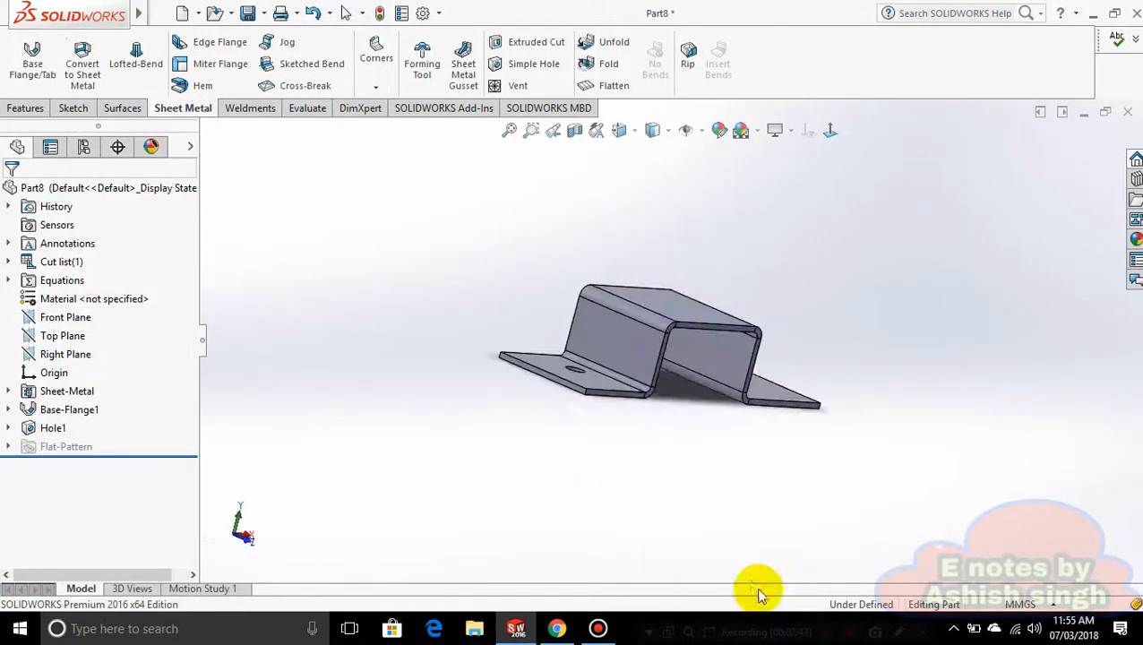
{"action": "middle_click_drag", "start_coordinate": [815, 434], "coordinate": [791, 349]}
{"action": "left_click", "coordinate": [790, 332]}
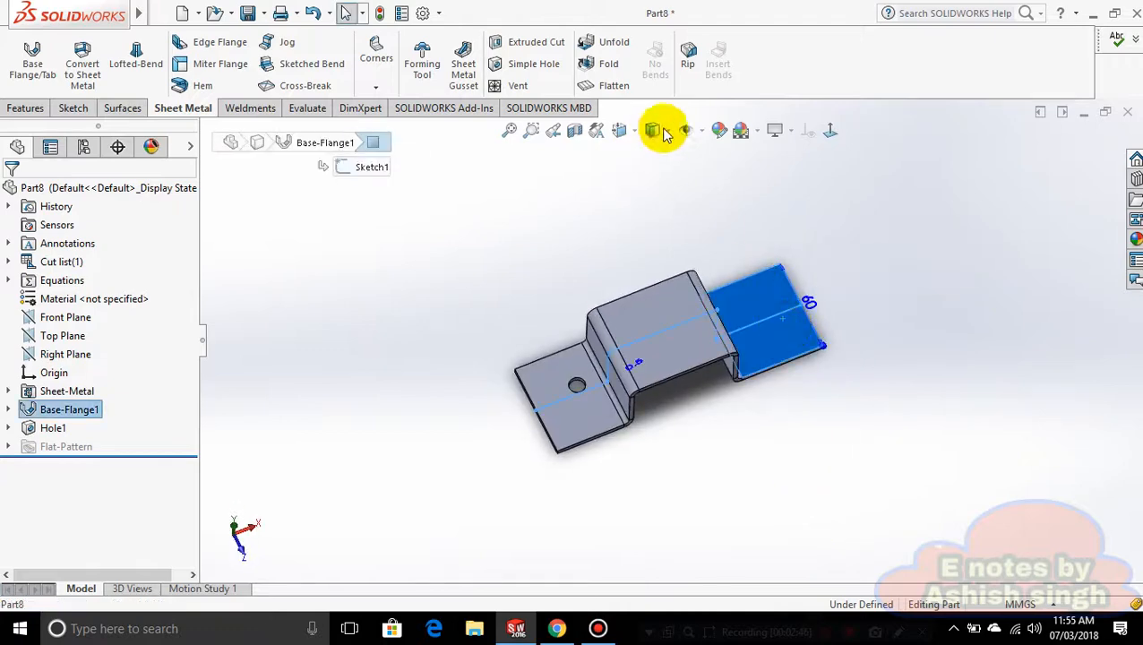
{"action": "left_click", "coordinate": [527, 64]}
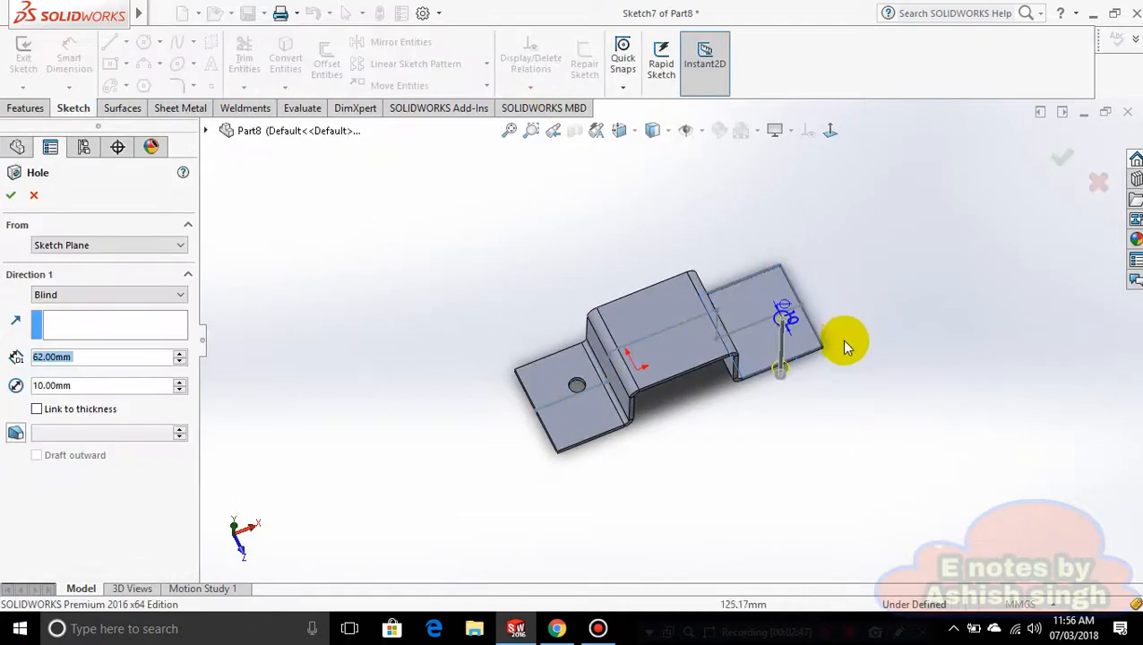
{"action": "middle_click_drag", "start_coordinate": [842, 339], "coordinate": [775, 333]}
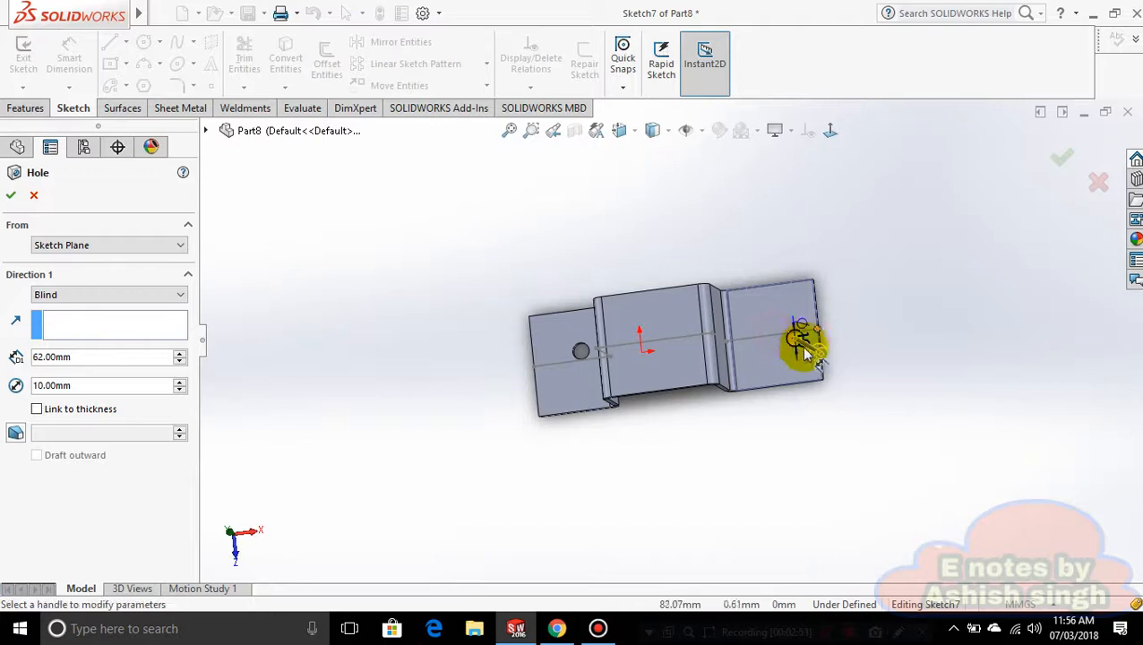
{"action": "left_click", "coordinate": [788, 336]}
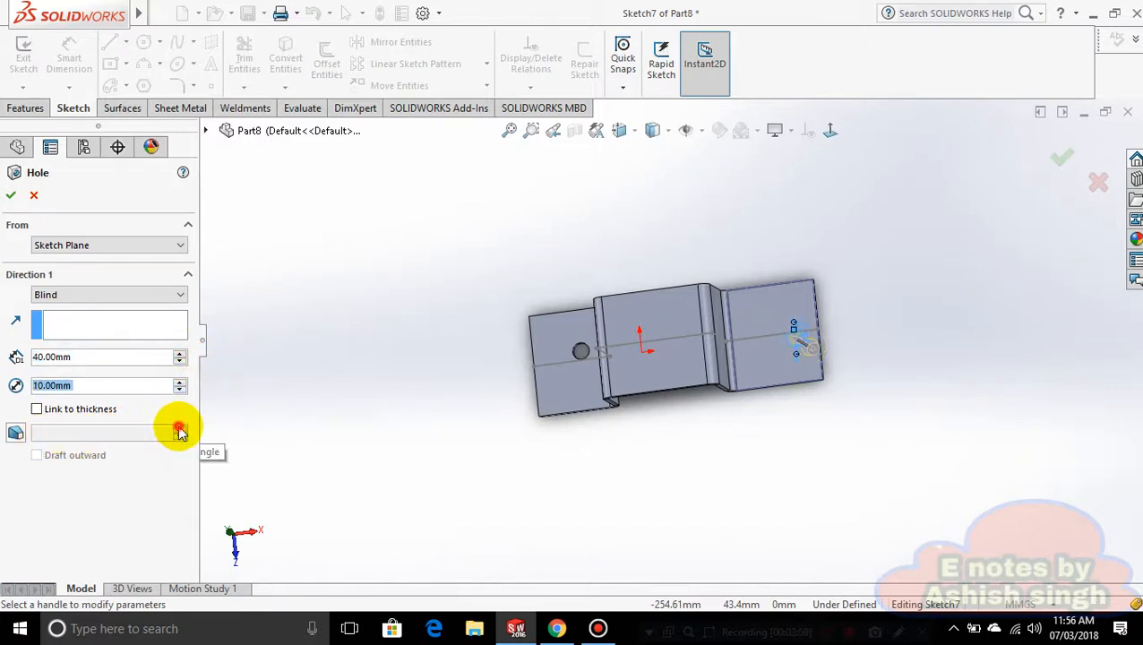
{"action": "left_click", "coordinate": [15, 433]}
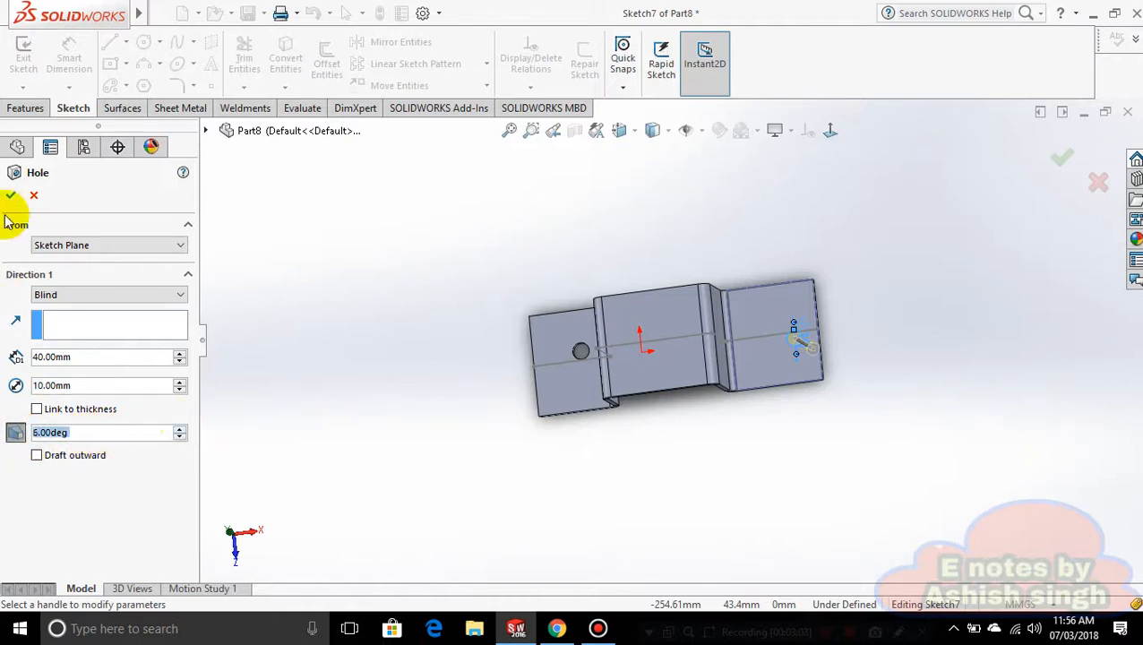
{"action": "key", "text": "Return"}
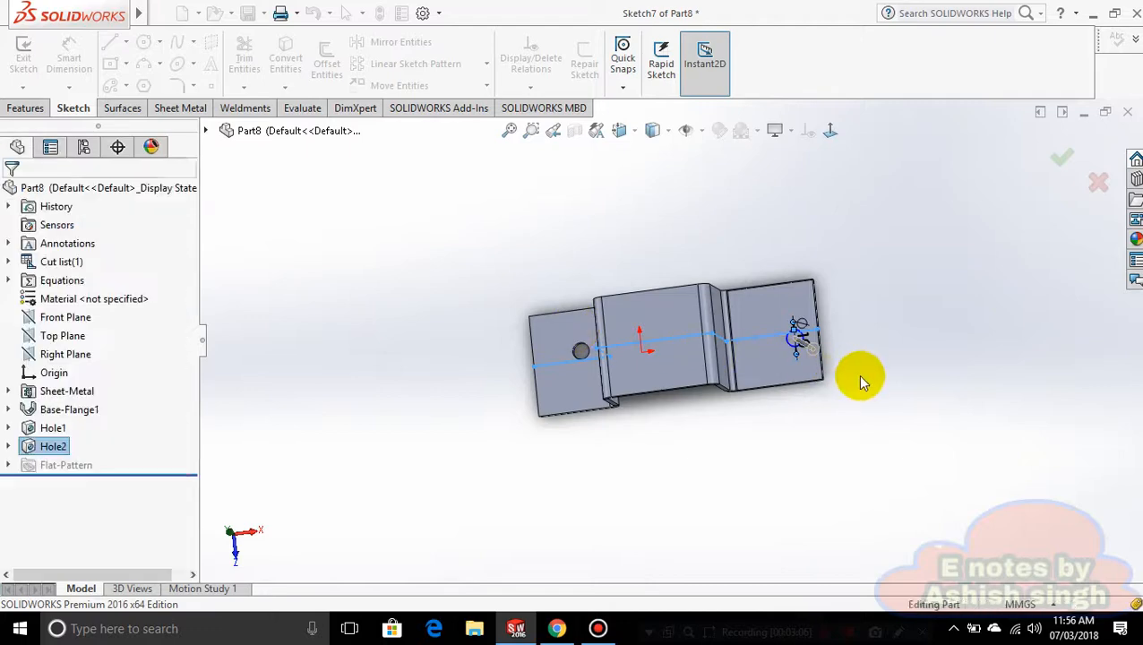
Flatten the bracket to examine its flat pattern with both holes, and return it to the folded state
{"action": "middle_click_drag", "start_coordinate": [863, 377], "coordinate": [535, 283]}
{"action": "middle_click_drag", "start_coordinate": [925, 452], "coordinate": [579, 395]}
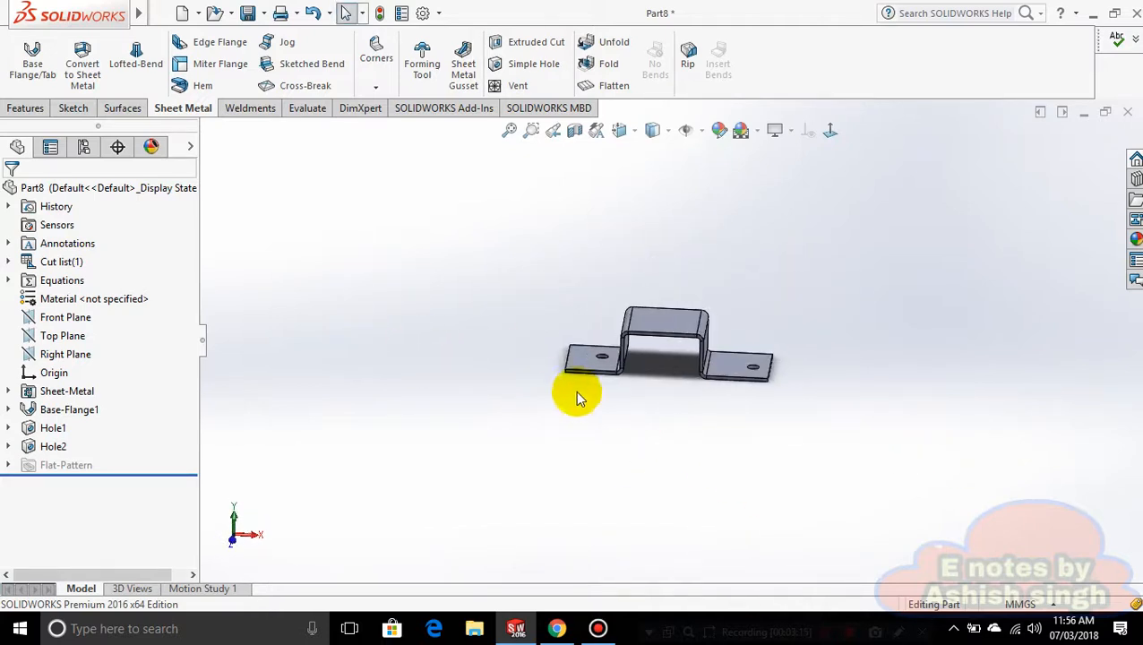
{"action": "middle_click_drag", "start_coordinate": [787, 298], "coordinate": [647, 356]}
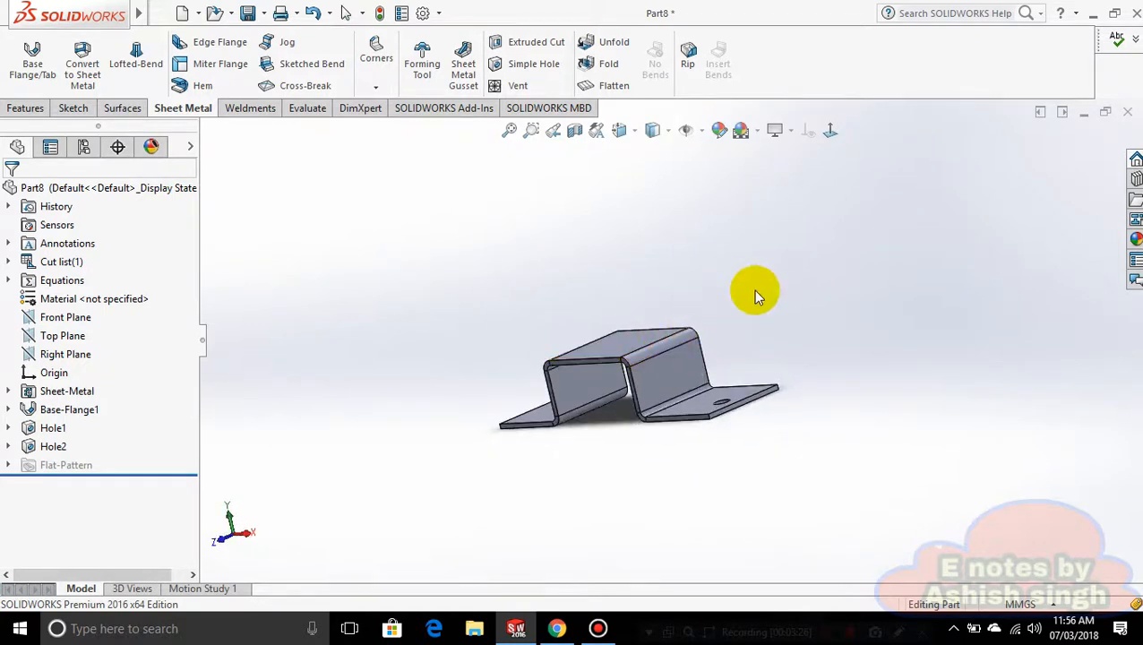
{"action": "middle_click_drag", "start_coordinate": [755, 296], "coordinate": [763, 290]}
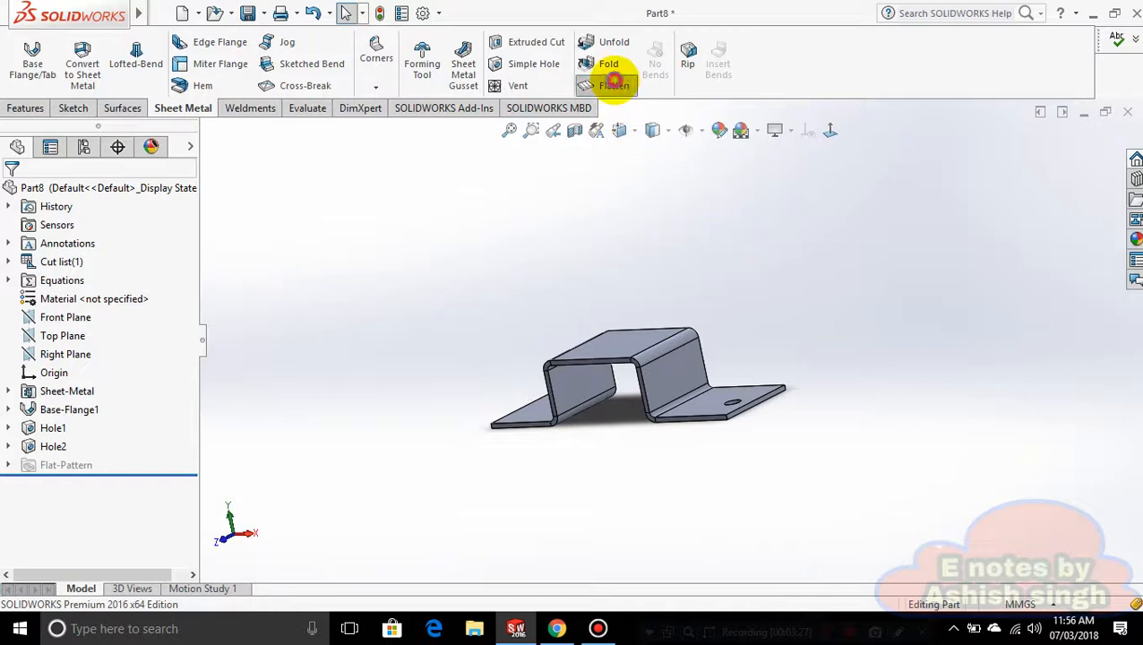
{"action": "left_click", "coordinate": [614, 83]}
{"action": "middle_click_drag", "start_coordinate": [692, 281], "coordinate": [745, 467]}
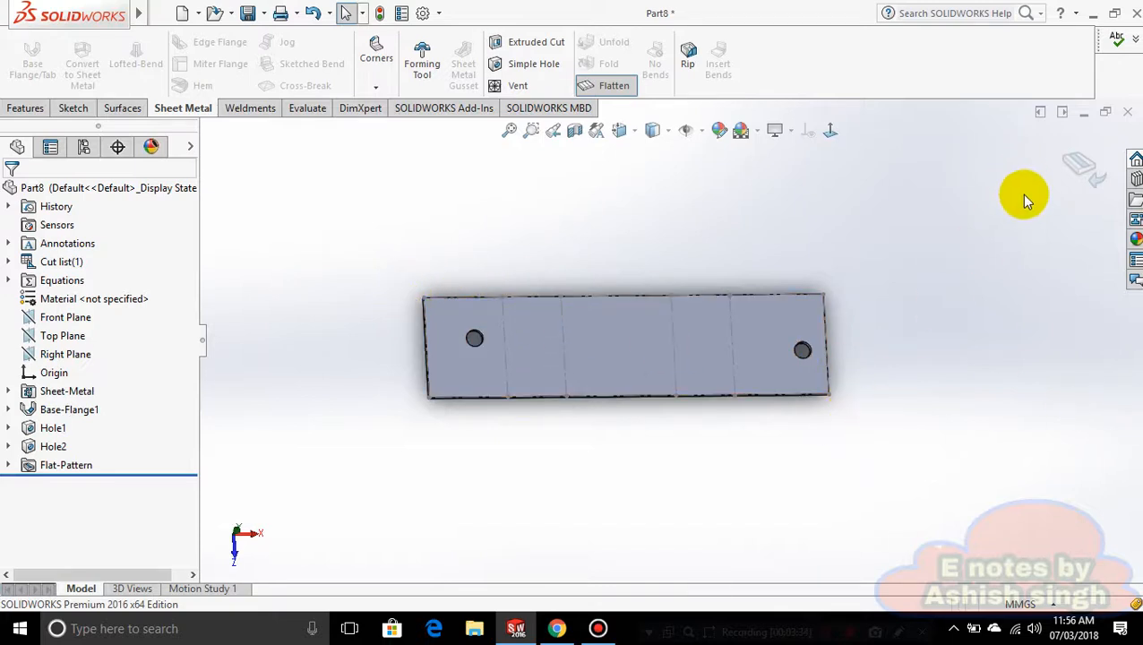
{"action": "left_click", "coordinate": [1084, 176]}
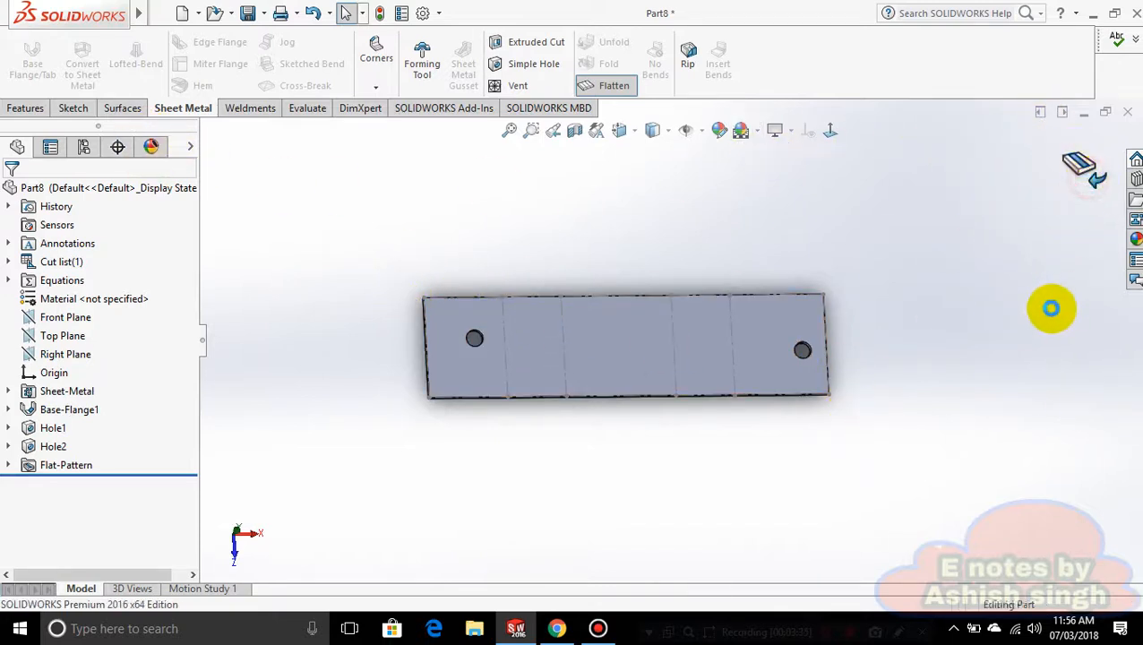
Close the bracket part without saving it and create a new part document
{"action": "left_click", "coordinate": [1126, 114]}
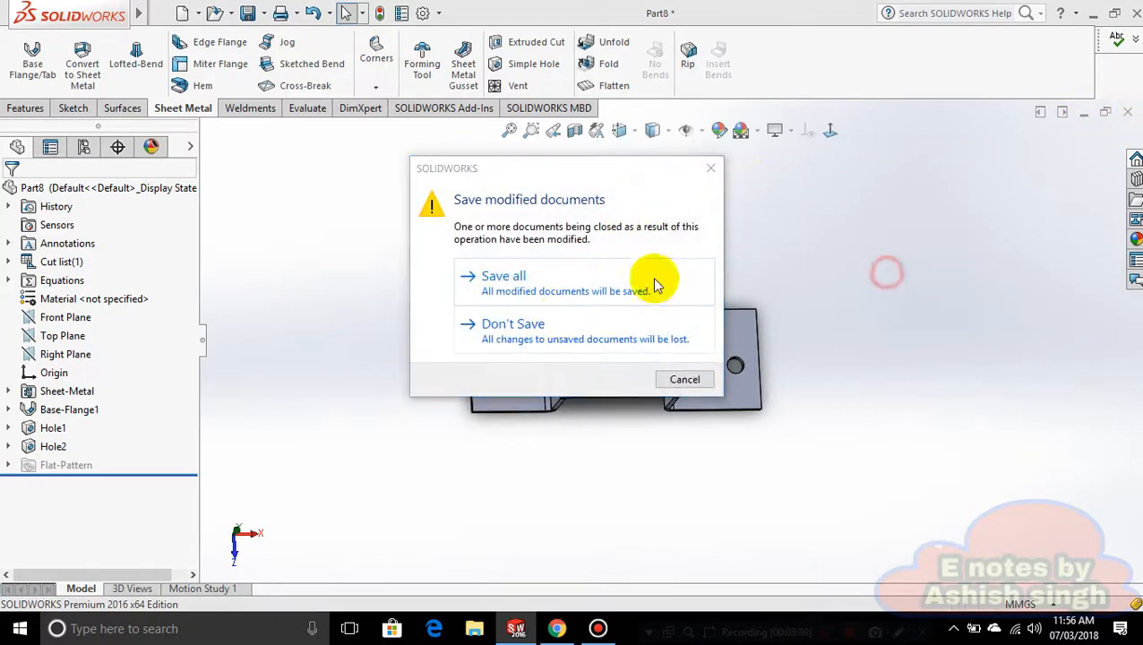
{"action": "left_click", "coordinate": [552, 339]}
{"action": "left_click", "coordinate": [156, 10]}
{"action": "left_click", "coordinate": [170, 40]}
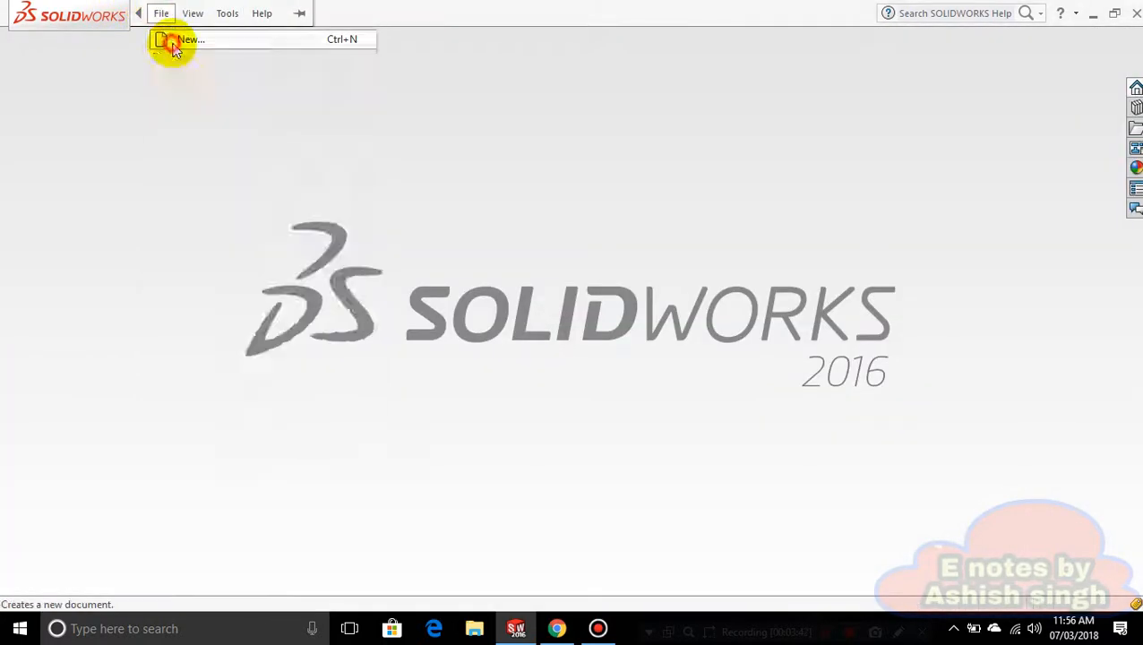
{"action": "left_click", "coordinate": [545, 435]}
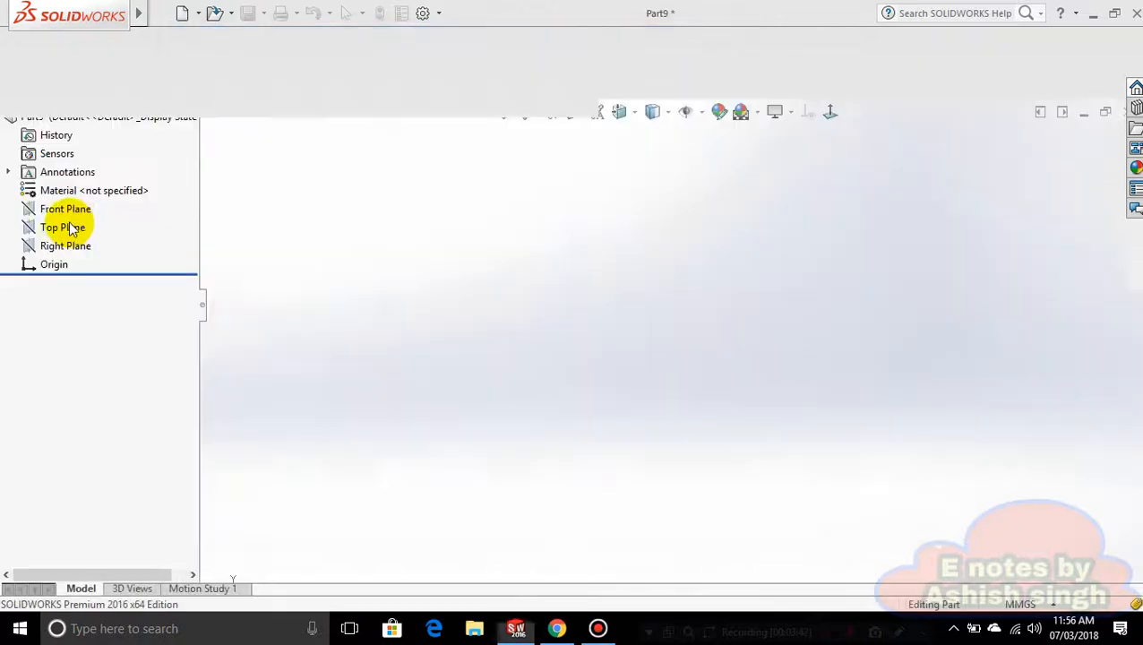
Sketch a wide center rectangle on the Top Plane, centred on the origin, and exit the sketch
{"action": "right_click", "coordinate": [645, 287]}
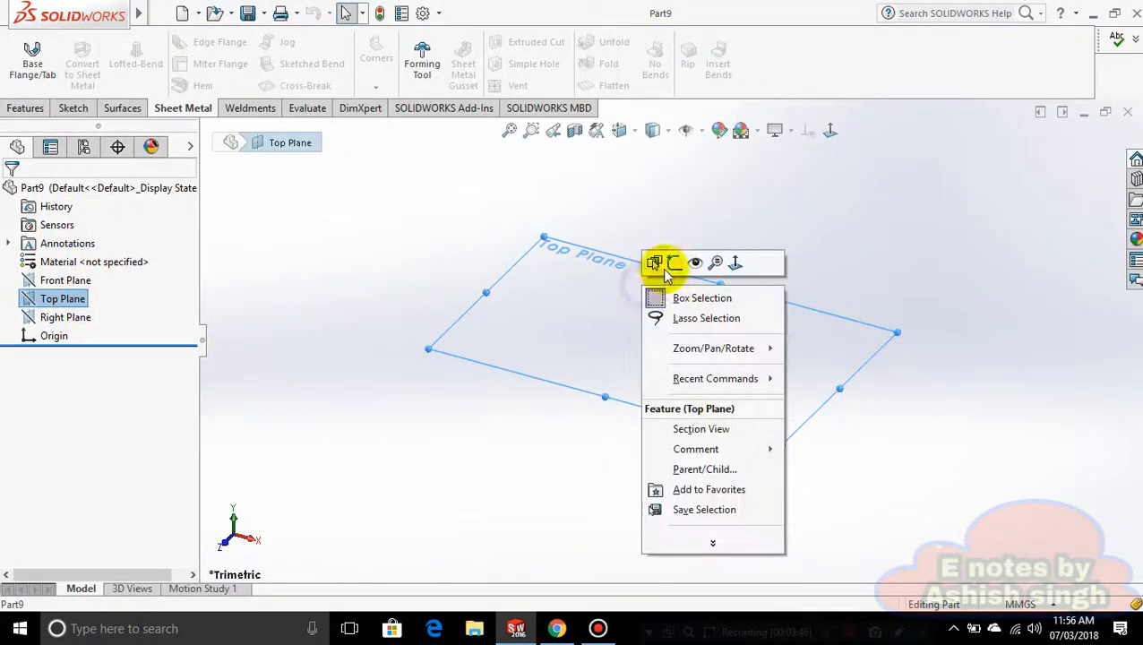
{"action": "left_click", "coordinate": [667, 258]}
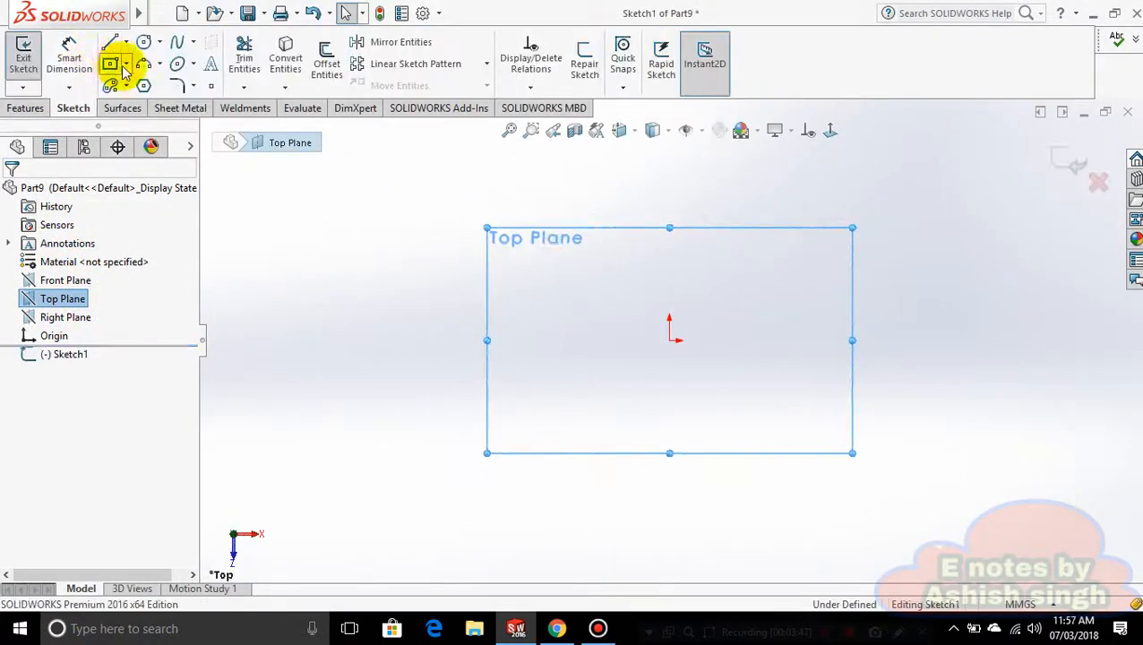
{"action": "left_click", "coordinate": [125, 66]}
{"action": "left_click", "coordinate": [116, 103]}
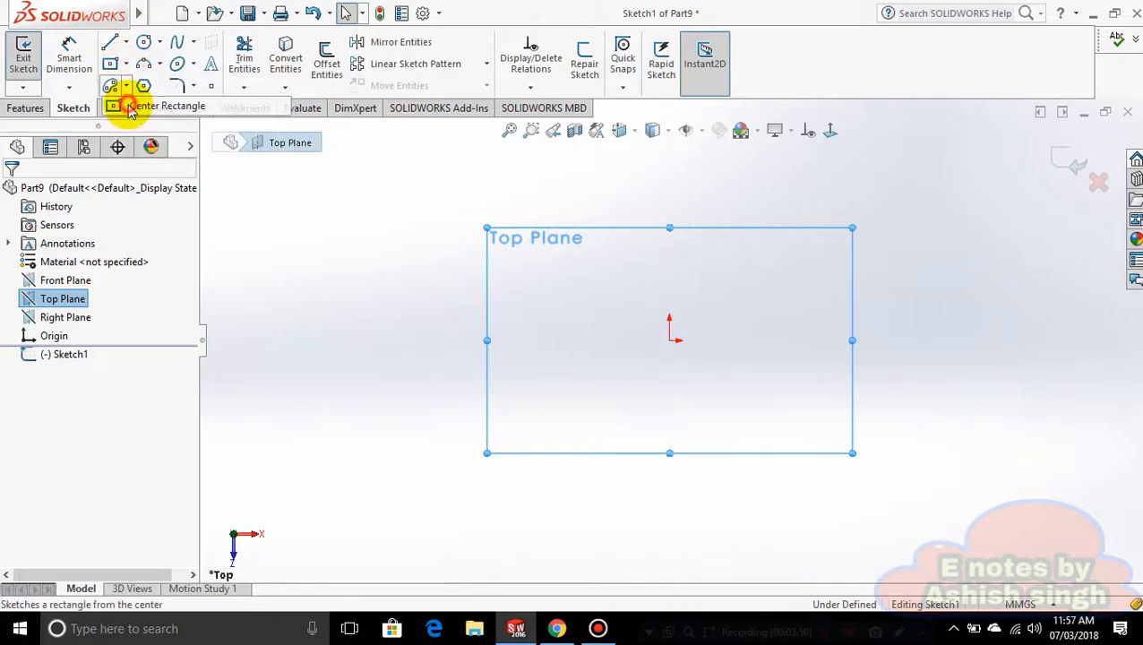
{"action": "left_click", "coordinate": [670, 341]}
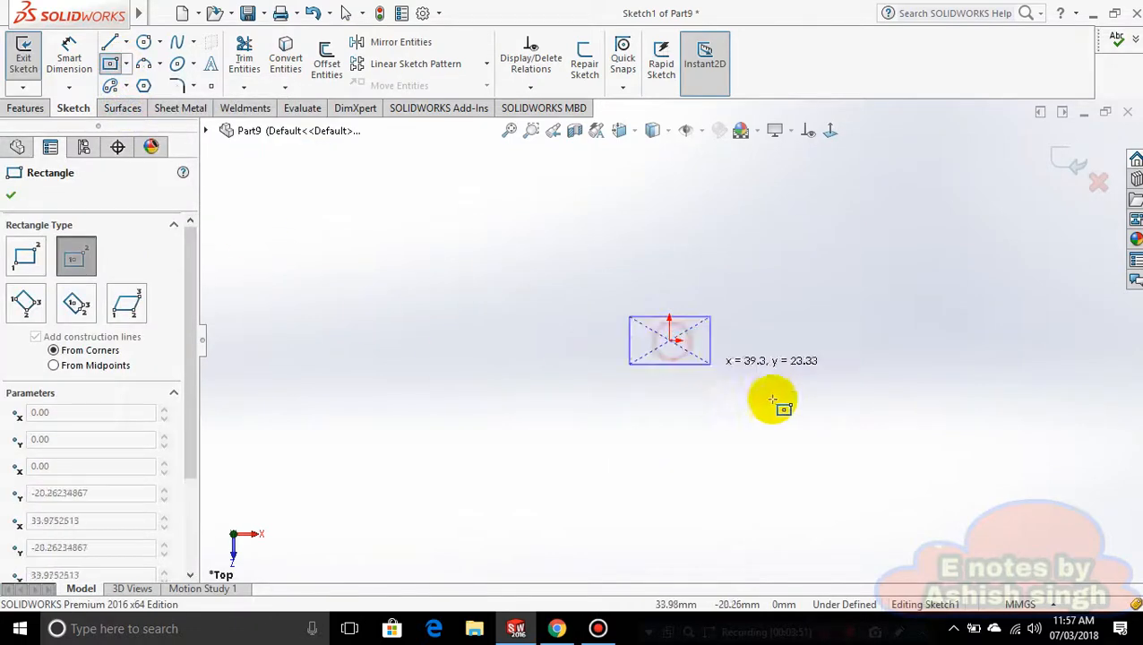
{"action": "left_click", "coordinate": [939, 424]}
{"action": "left_click", "coordinate": [1050, 163]}
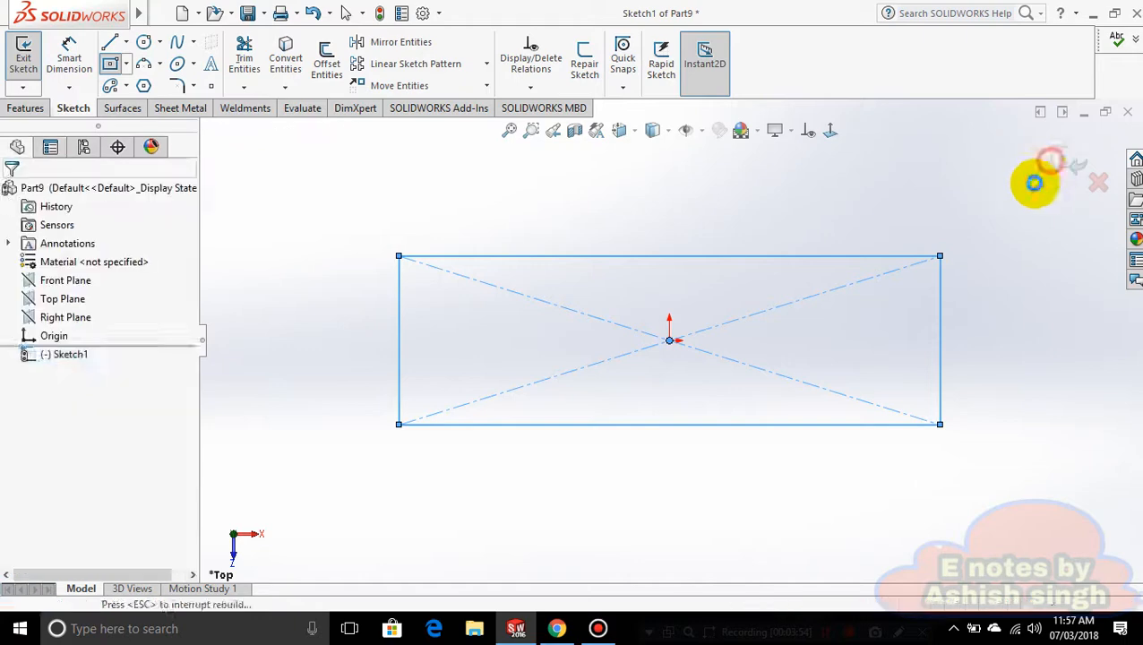
Create a 4 mm thick base flange from the rectangle sketch, with K-factor 0.5 and rectangular auto relief at ratio 0.5
{"action": "left_click", "coordinate": [180, 107]}
{"action": "left_click", "coordinate": [18, 57]}
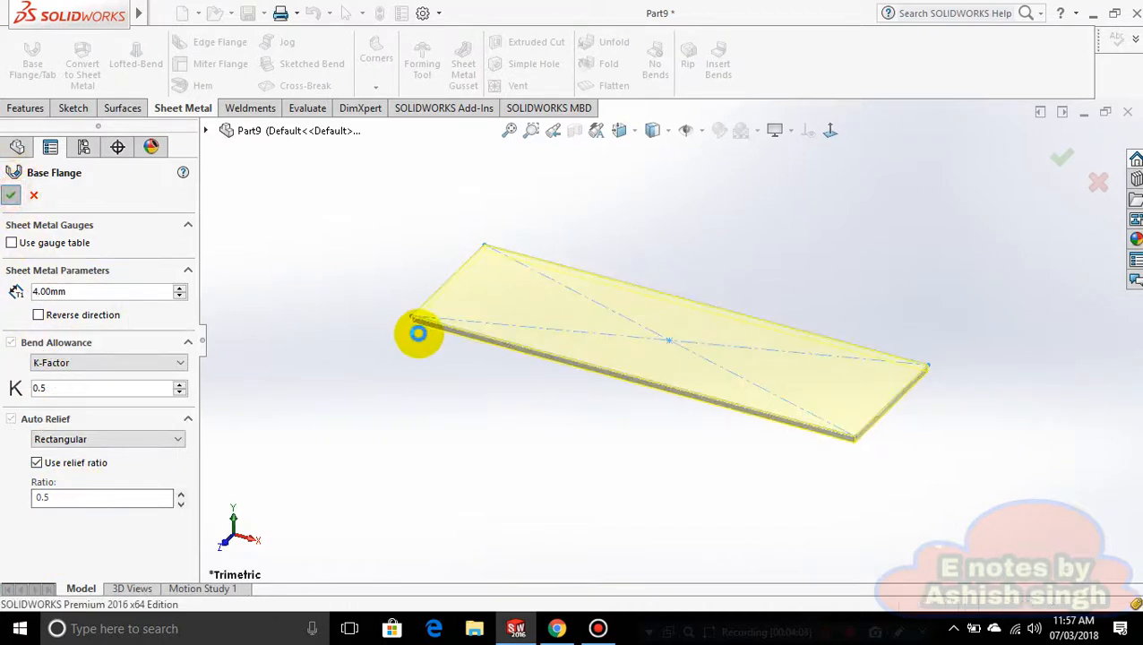
{"action": "middle_click_drag", "start_coordinate": [417, 333], "coordinate": [726, 332]}
{"action": "middle_click_drag", "start_coordinate": [1066, 394], "coordinate": [989, 391]}
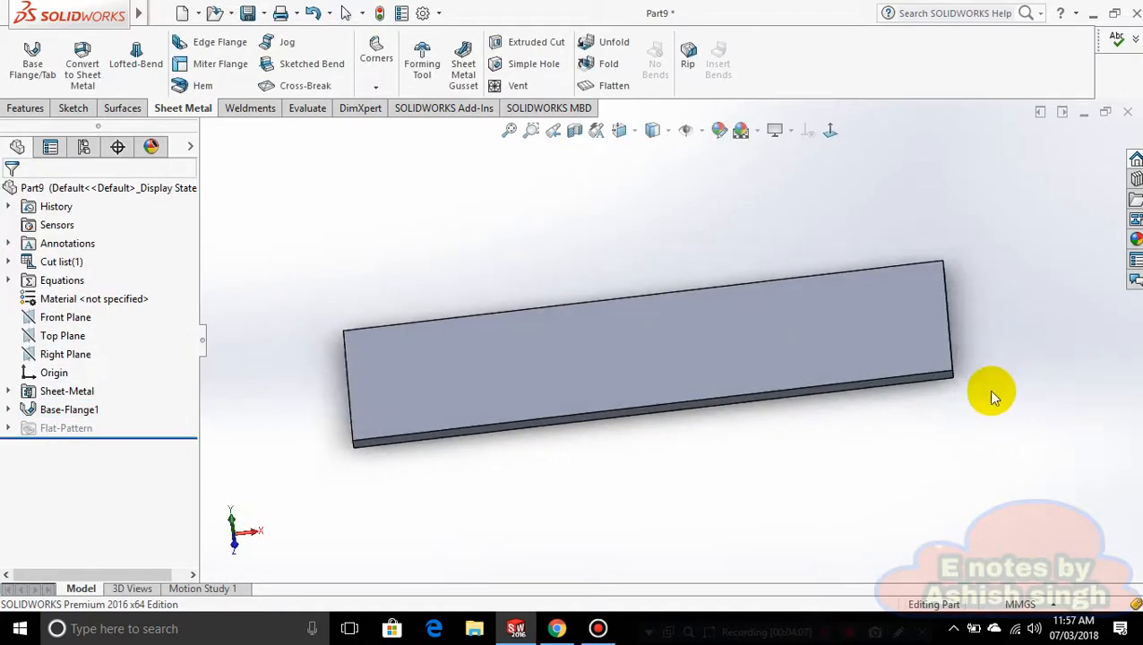
{"action": "right_click", "coordinate": [915, 372]}
{"action": "left_click", "coordinate": [765, 454]}
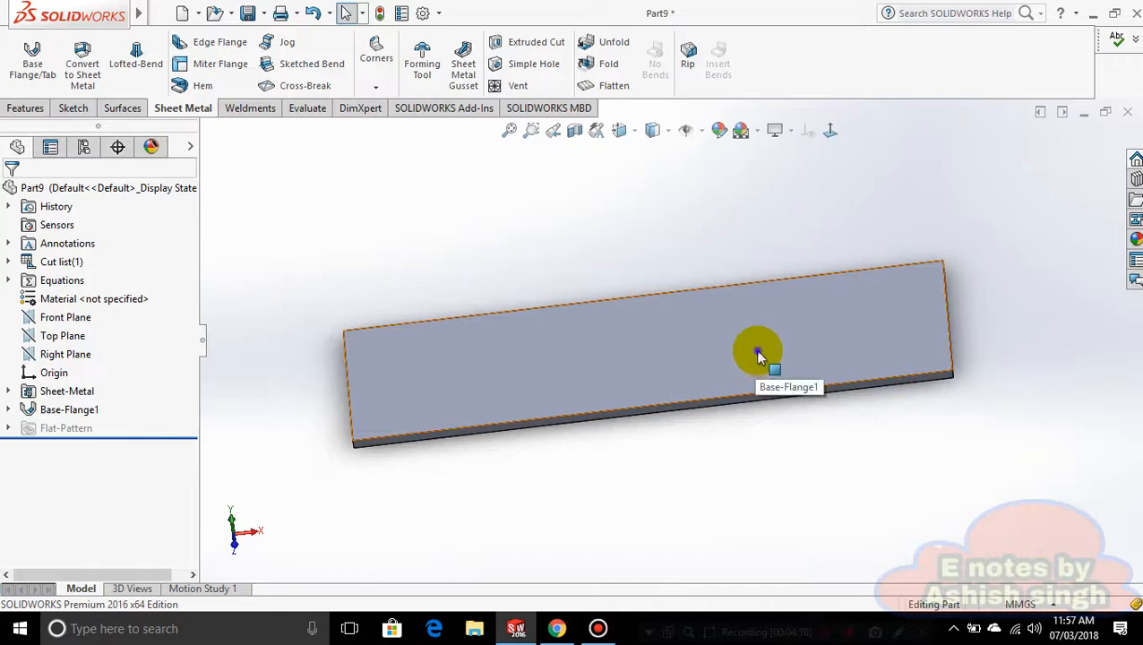
{"action": "right_click", "coordinate": [758, 356]}
{"action": "left_click", "coordinate": [595, 513]}
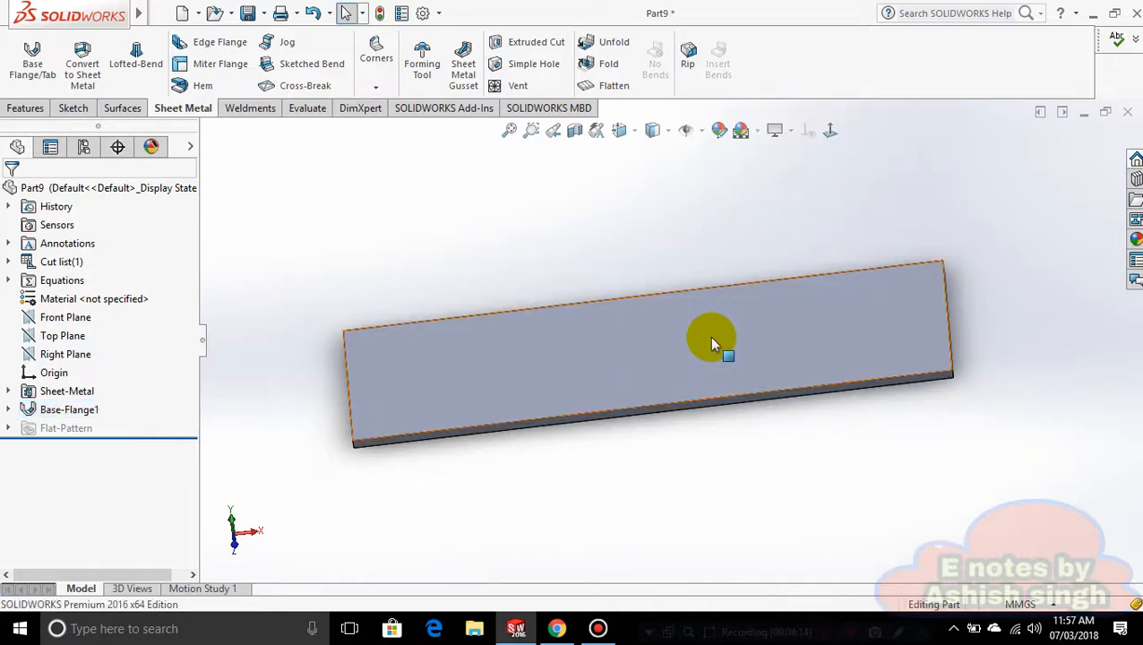
Start a sketch on the base flange's top face and draw a vertical line across its full width, about 34 mm right of the origin
{"action": "right_click", "coordinate": [714, 345]}
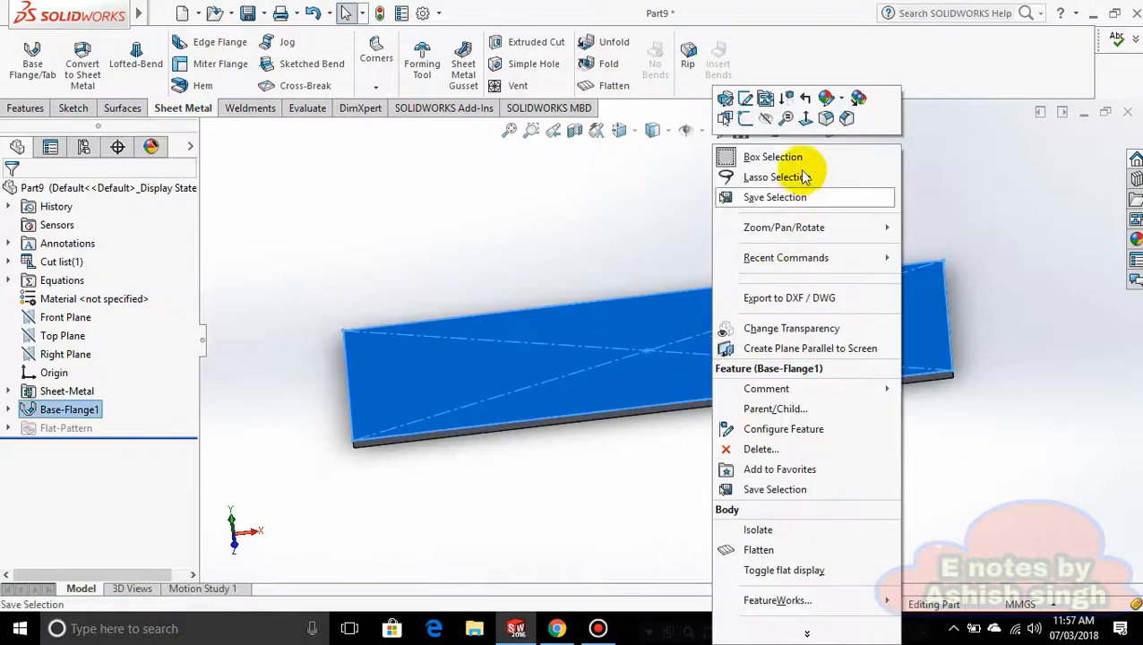
{"action": "left_click", "coordinate": [738, 120]}
{"action": "left_click", "coordinate": [826, 129]}
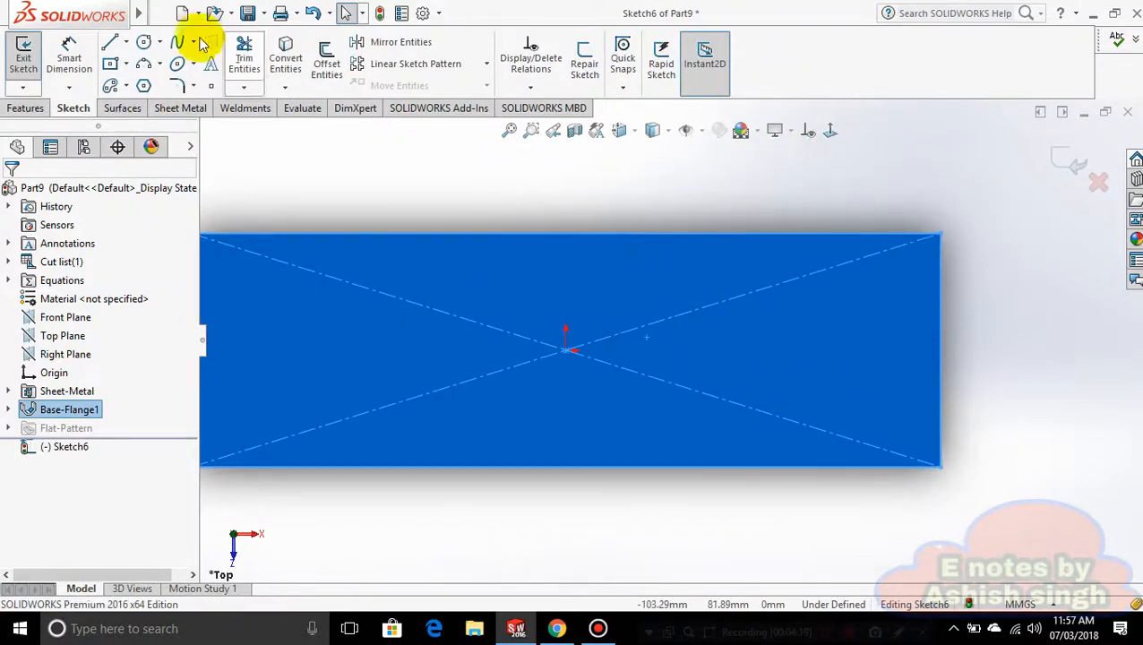
{"action": "left_click", "coordinate": [125, 42]}
{"action": "left_click", "coordinate": [135, 62]}
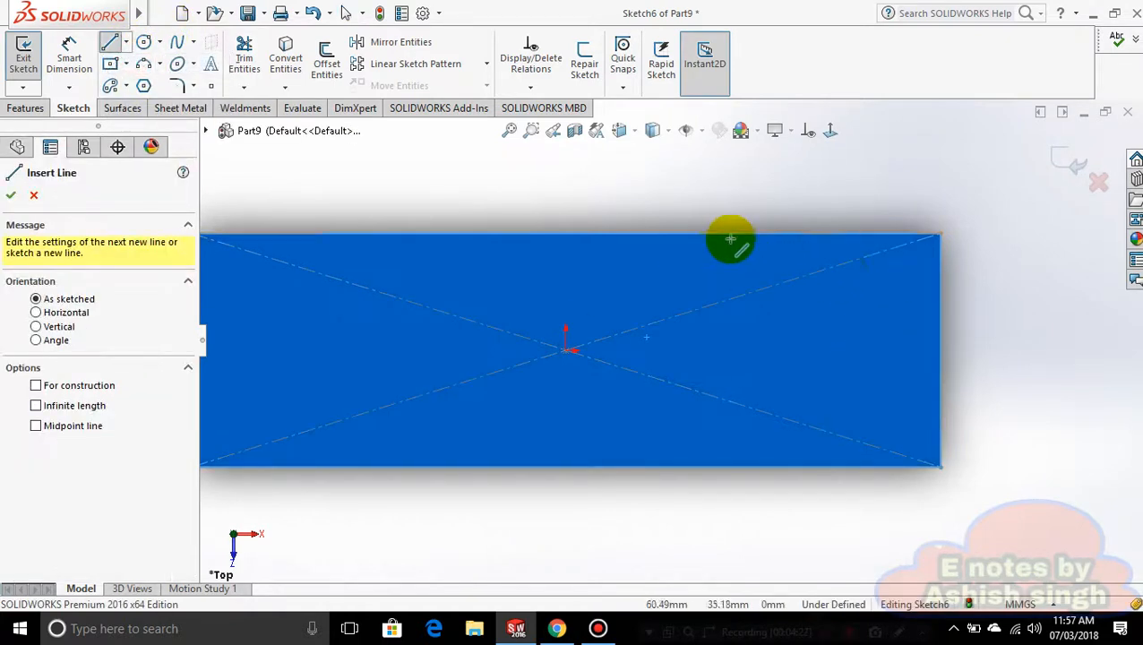
{"action": "left_click", "coordinate": [665, 235]}
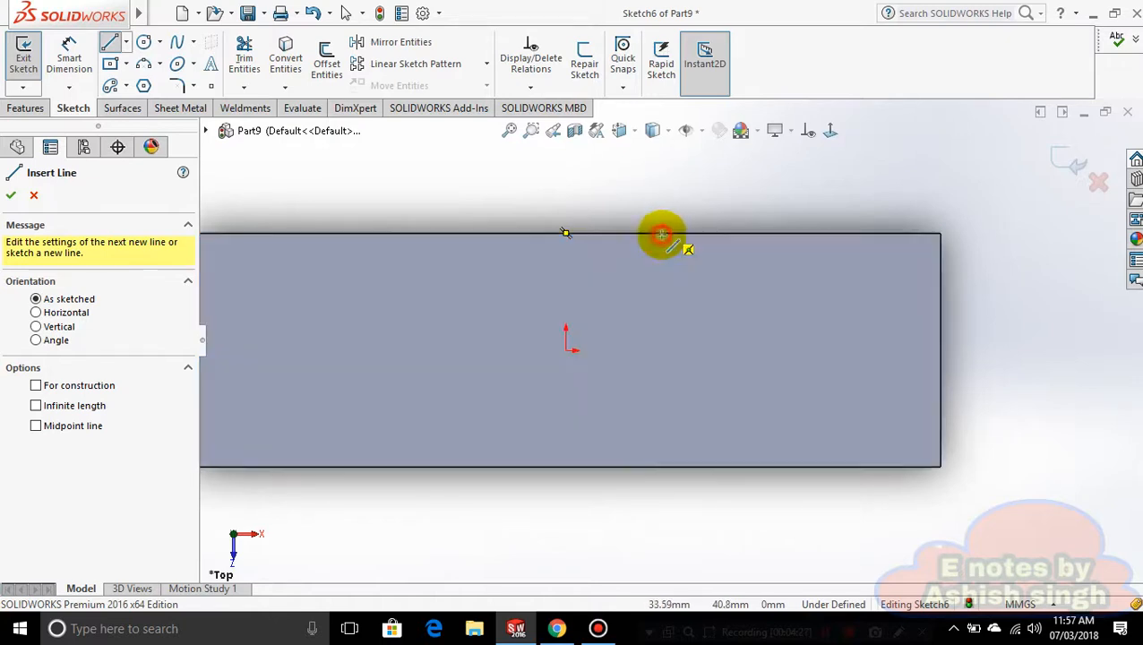
{"action": "left_click", "coordinate": [662, 467]}
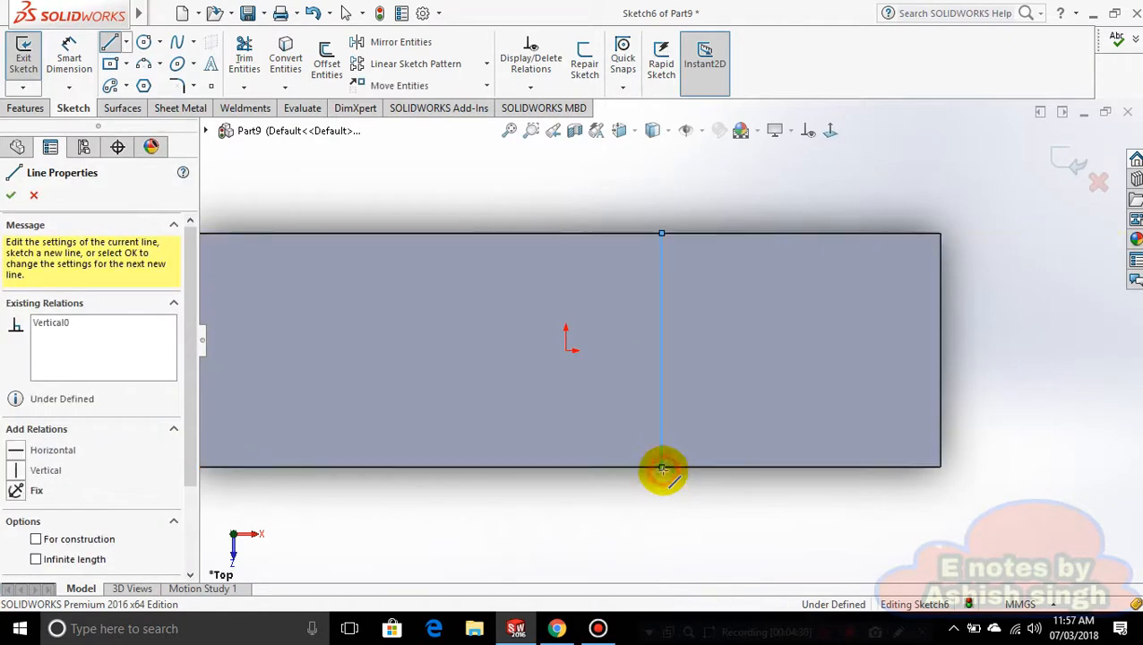
{"action": "key", "text": "Escape"}
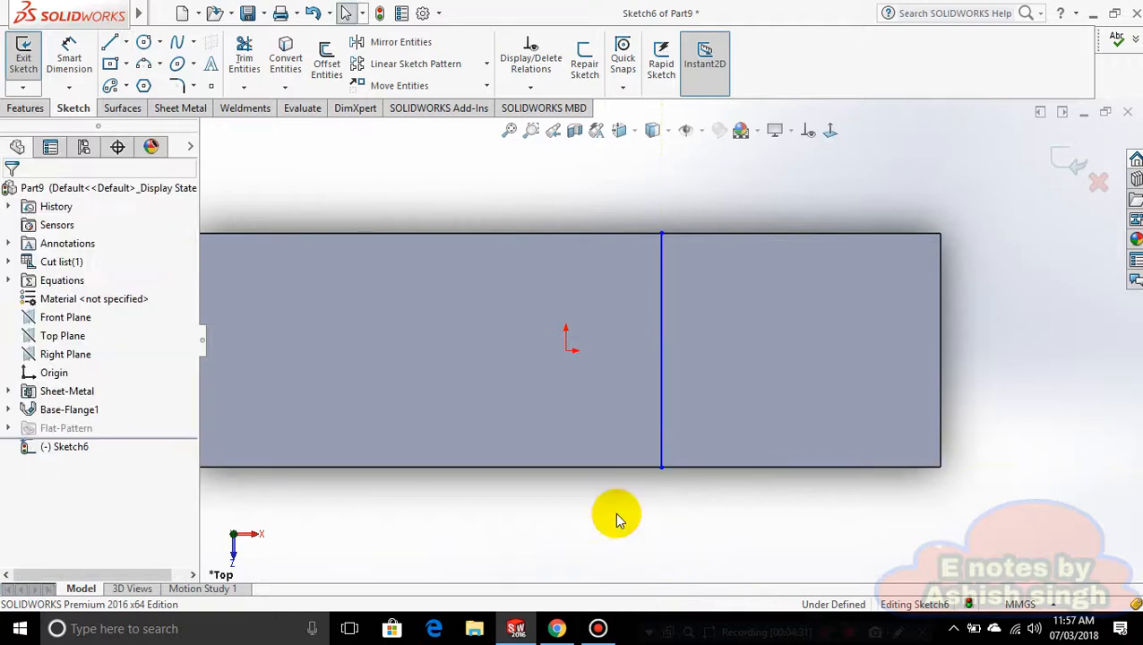
Draw a second vertical line across the flange's full width, left of the origin, and exit the sketch
{"action": "left_click", "coordinate": [111, 46]}
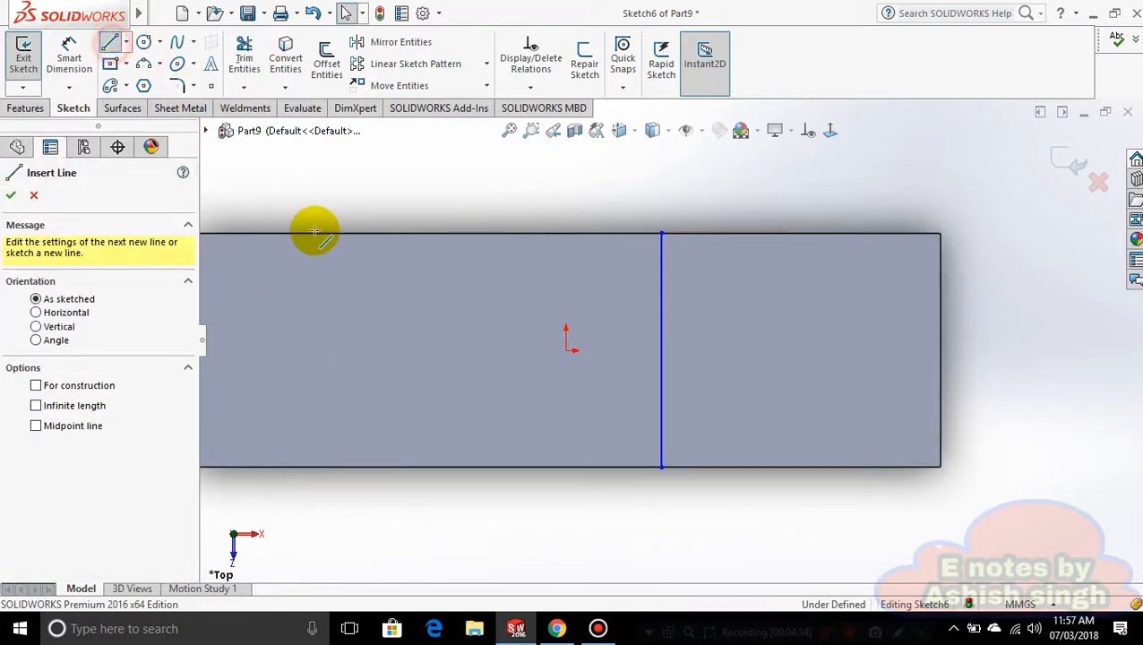
{"action": "left_click", "coordinate": [434, 235]}
{"action": "left_click", "coordinate": [434, 467]}
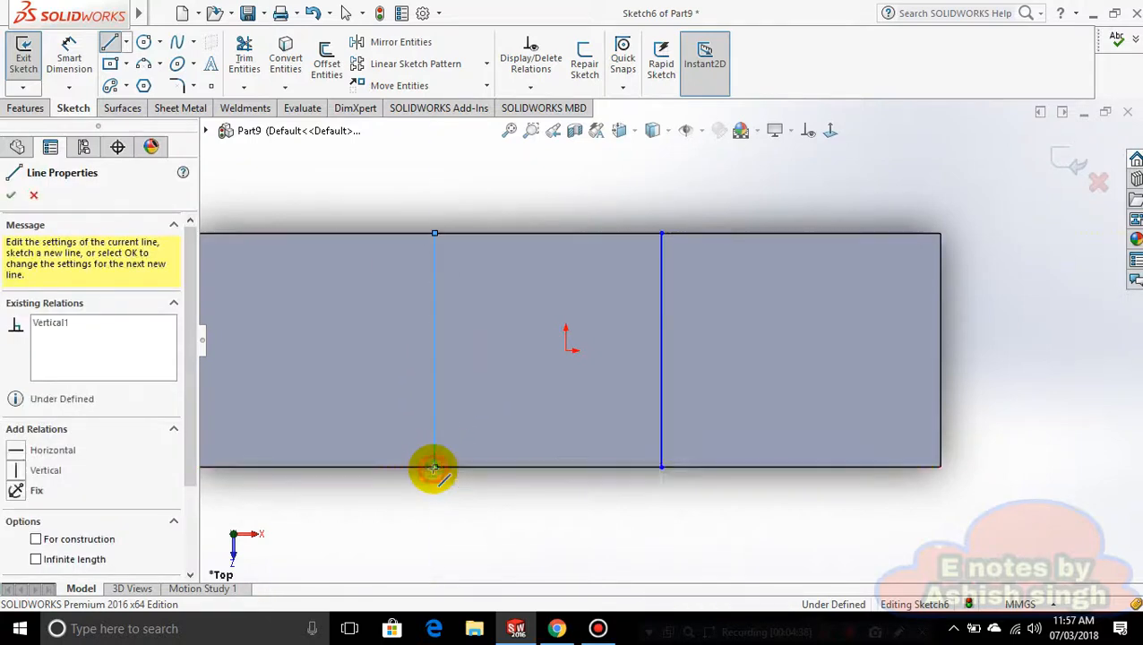
{"action": "key", "text": "Escape"}
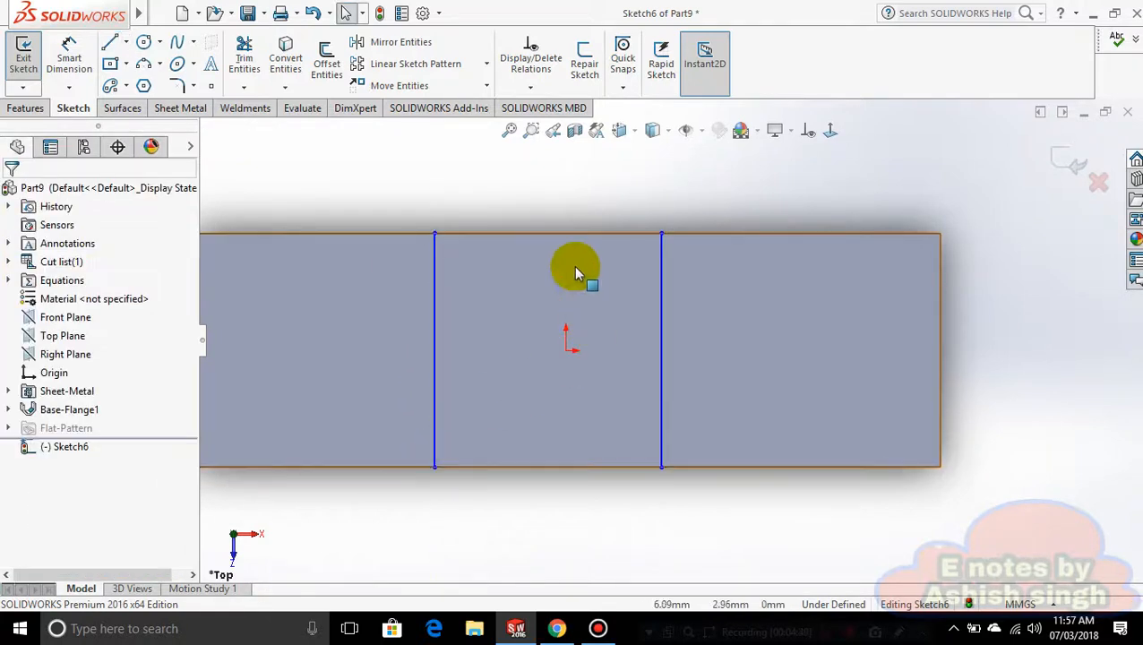
{"action": "left_click", "coordinate": [182, 109]}
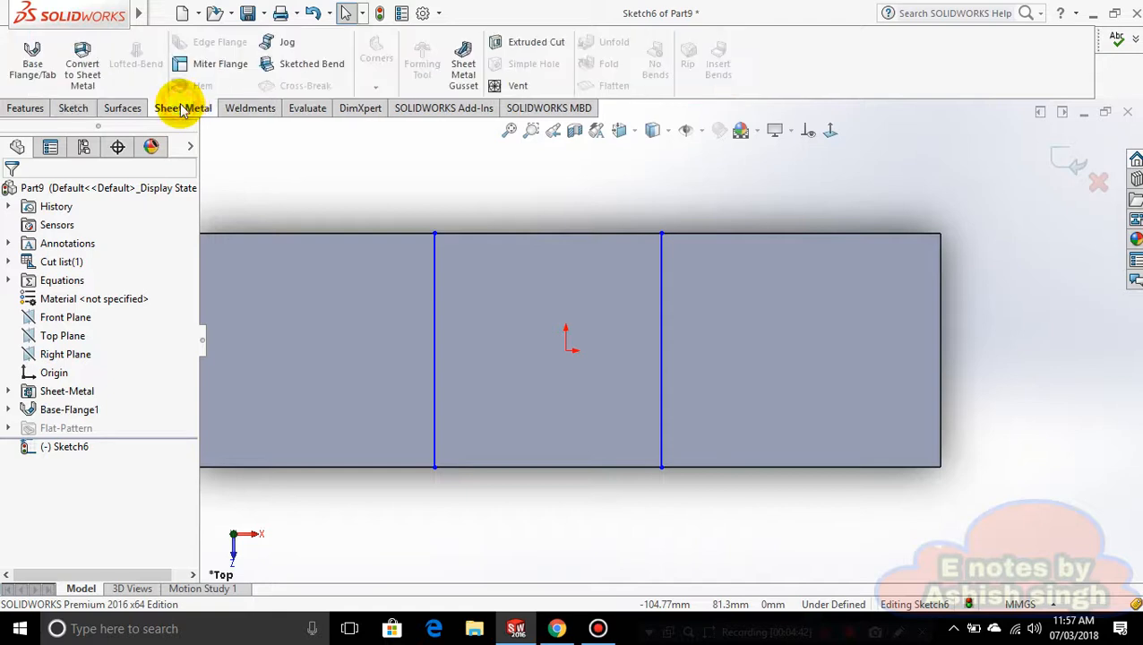
{"action": "left_click", "coordinate": [1074, 166]}
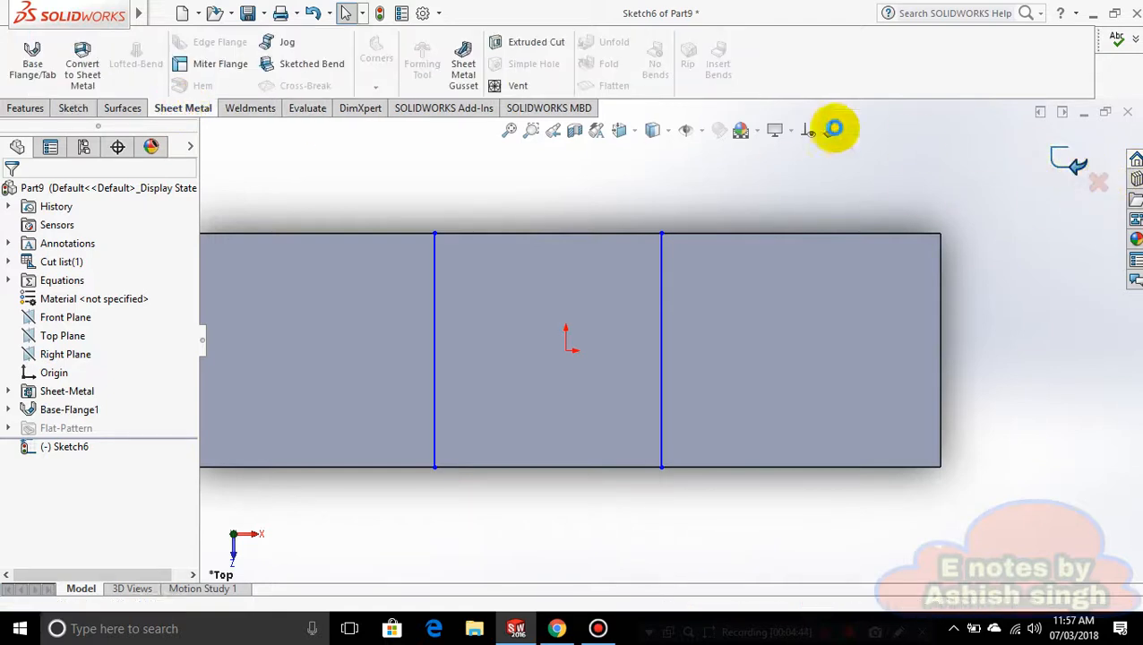
Create a 90° sketched bend along both lines with the default 3 mm radius and bend centerline position, keeping the middle section fixed
{"action": "left_click", "coordinate": [310, 65]}
{"action": "left_click", "coordinate": [659, 382]}
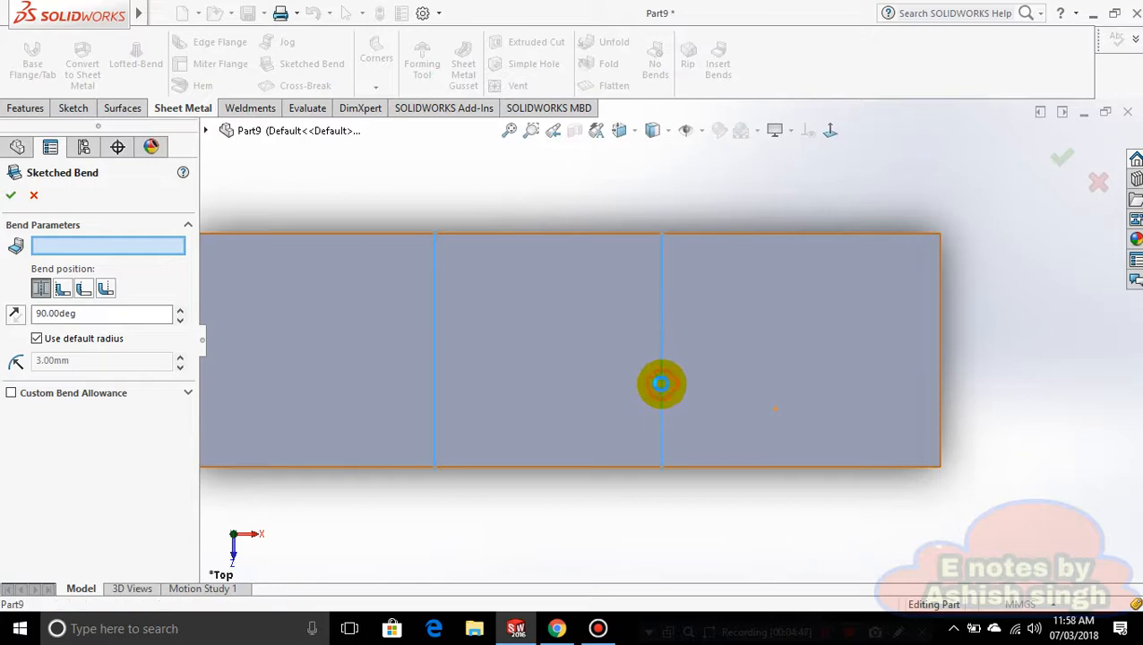
{"action": "middle_click_drag", "start_coordinate": [541, 439], "coordinate": [582, 260]}
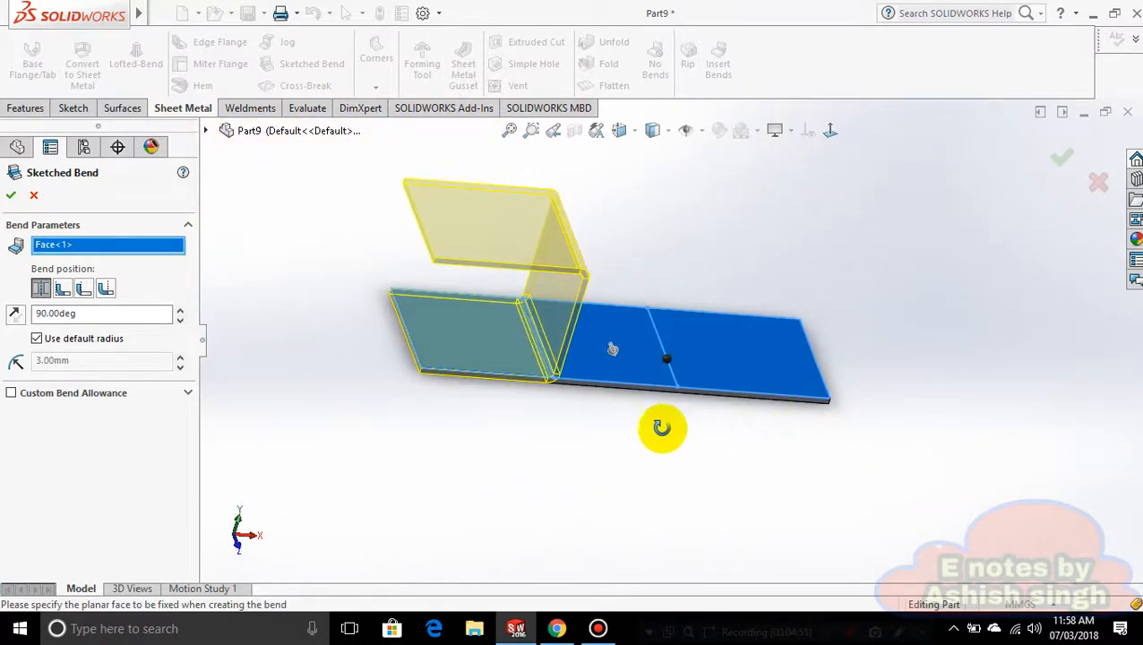
{"action": "middle_click_drag", "start_coordinate": [661, 427], "coordinate": [657, 451]}
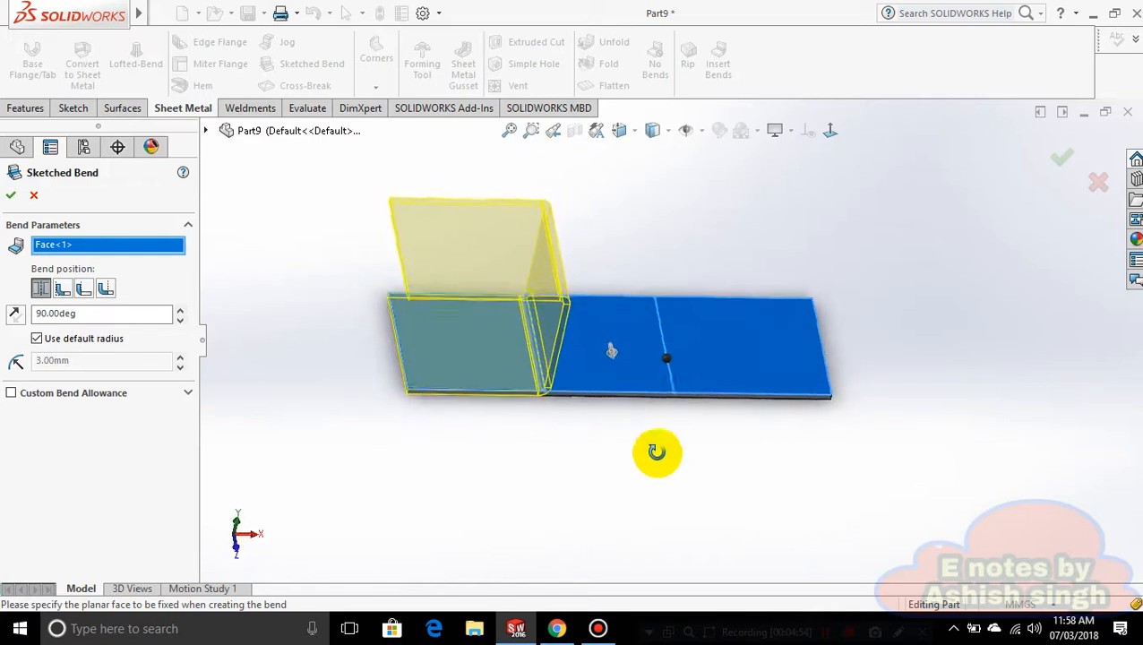
{"action": "left_click", "coordinate": [672, 386]}
{"action": "left_click", "coordinate": [672, 385]}
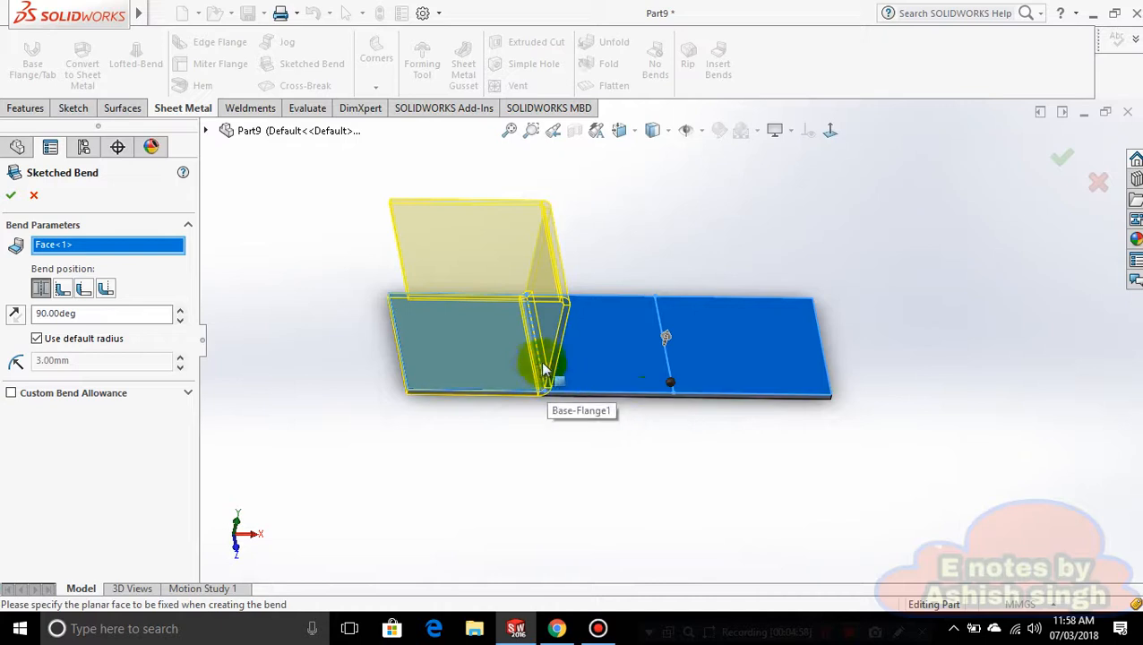
{"action": "middle_click_drag", "start_coordinate": [618, 424], "coordinate": [609, 367]}
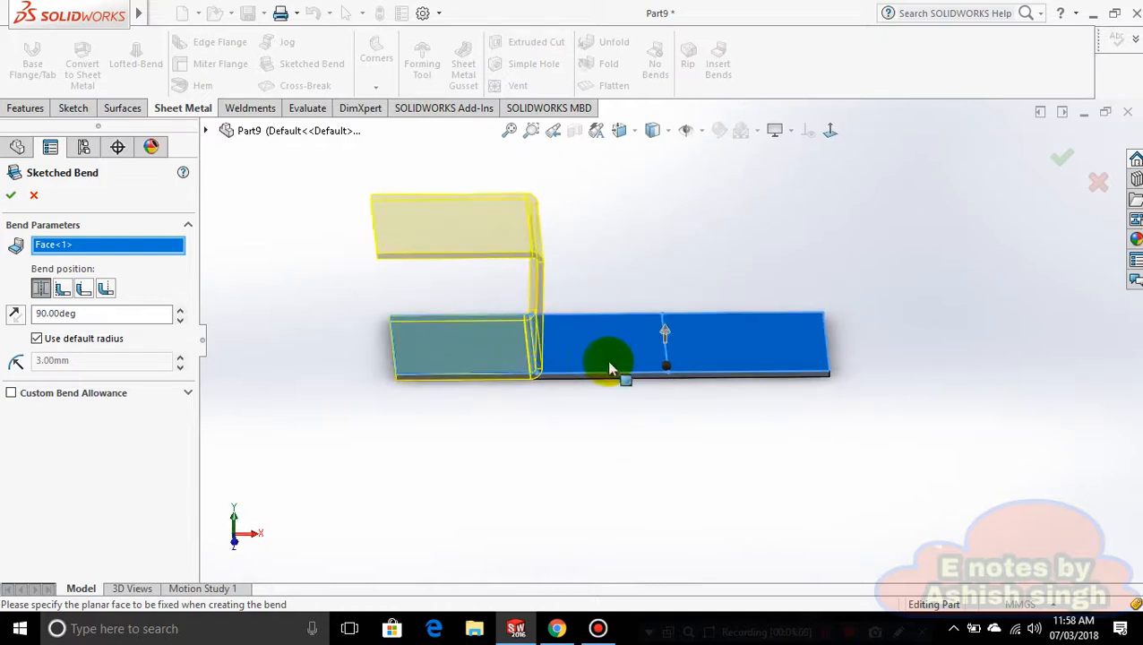
{"action": "left_click", "coordinate": [665, 356]}
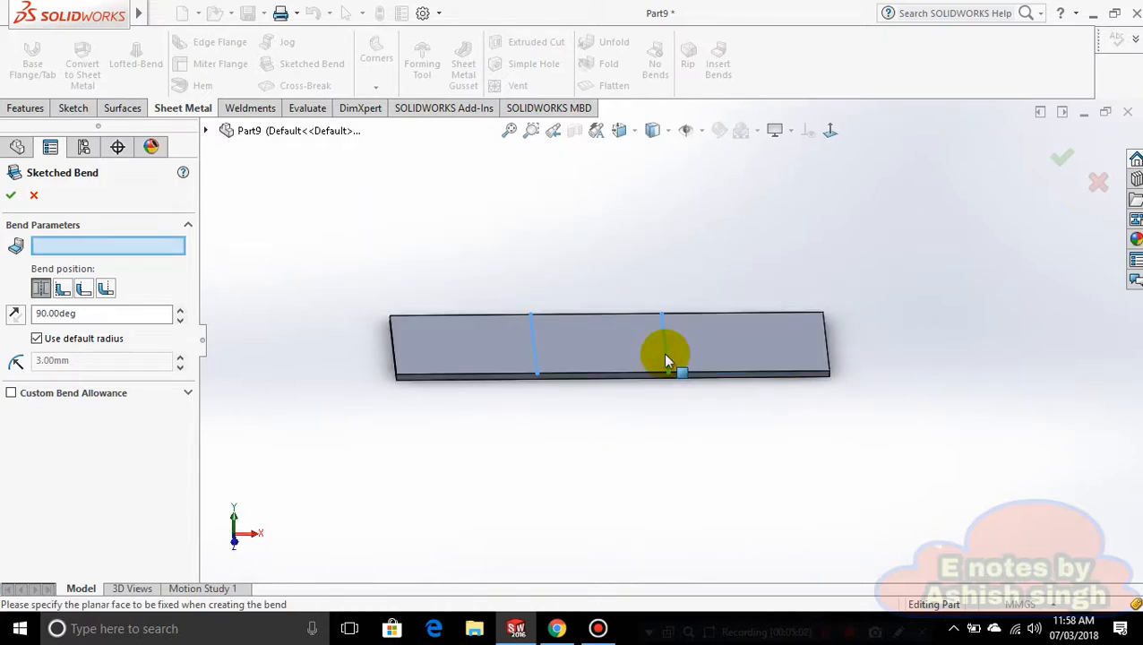
{"action": "left_click", "coordinate": [611, 354]}
{"action": "middle_click_drag", "start_coordinate": [658, 447], "coordinate": [632, 415]}
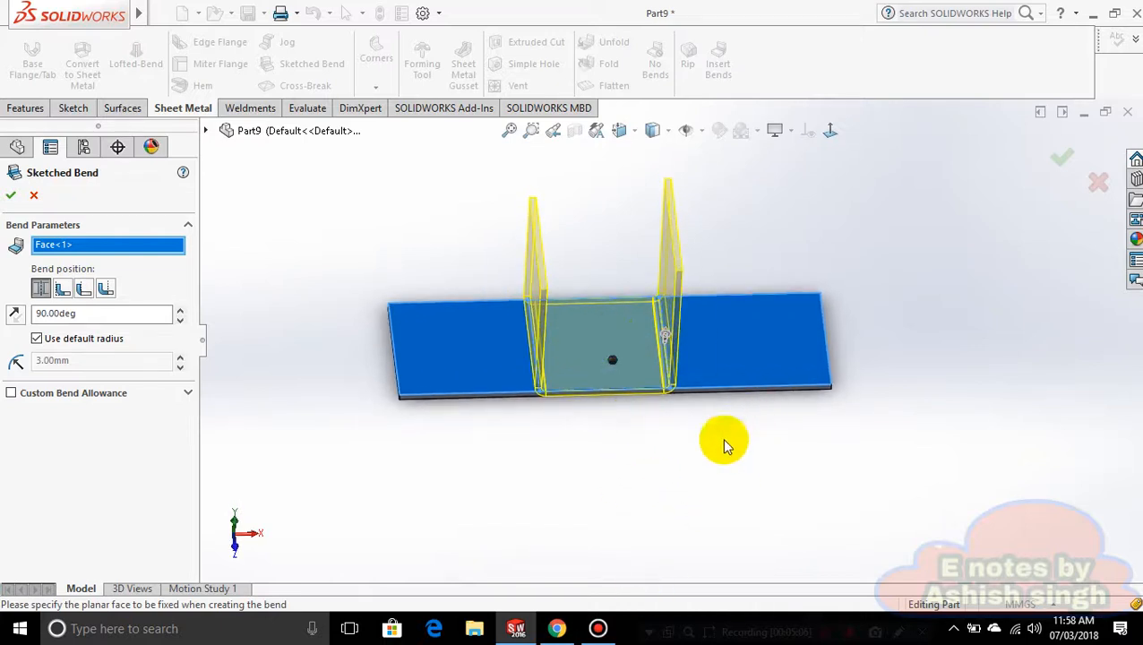
{"action": "left_click", "coordinate": [11, 195]}
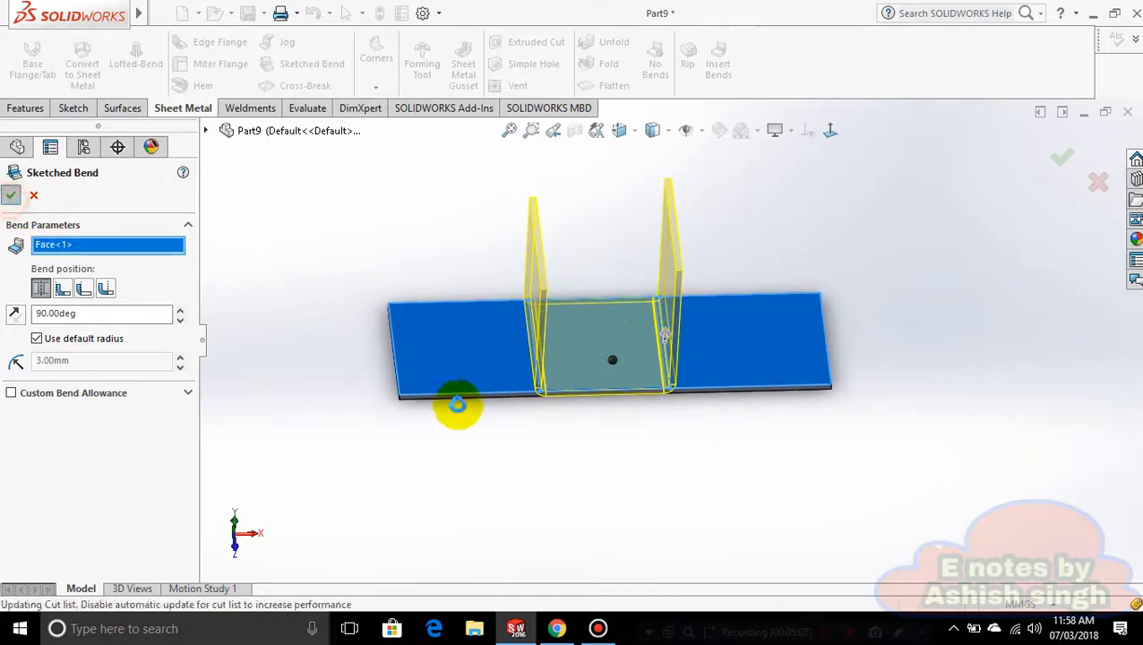
Sketch a horizontal line about 82 mm long across the outer face of the right upright wall, about 59 mm above the origin
{"action": "mouse_move", "coordinate": [730, 357]}
{"action": "middle_mouse_down"}
{"action": "mouse_move", "coordinate": [688, 421]}
{"action": "mouse_move", "coordinate": [714, 370]}
{"action": "mouse_move", "coordinate": [694, 319]}
{"action": "middle_mouse_up"}
{"action": "middle_click_drag", "start_coordinate": [758, 342], "coordinate": [670, 295]}
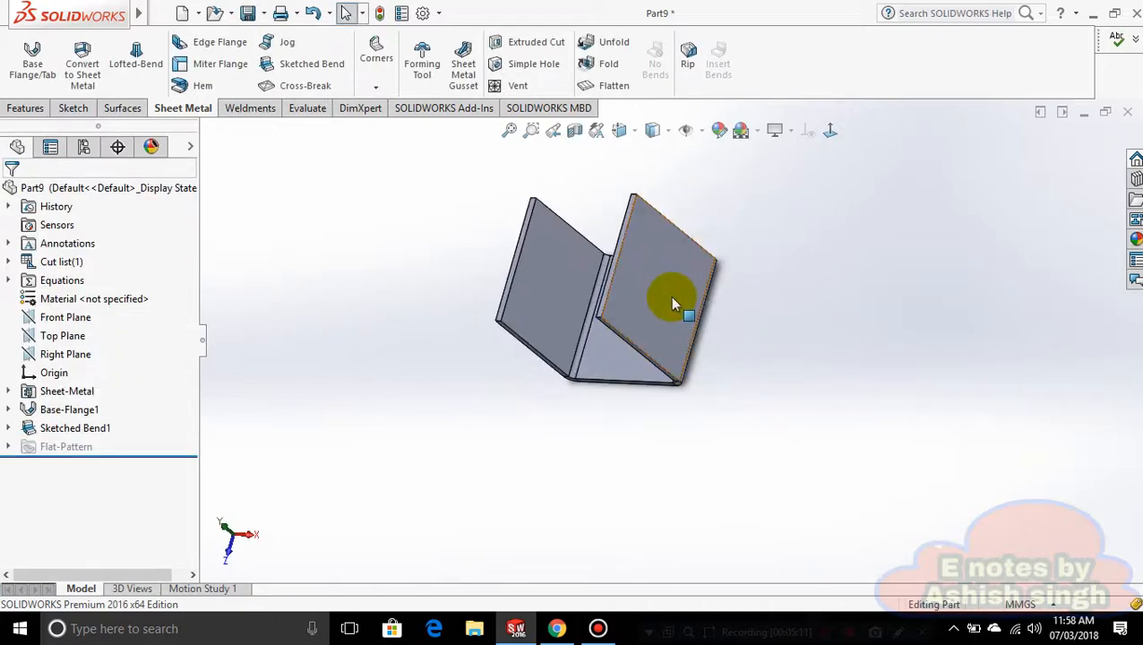
{"action": "right_click", "coordinate": [674, 302]}
{"action": "left_click", "coordinate": [703, 83]}
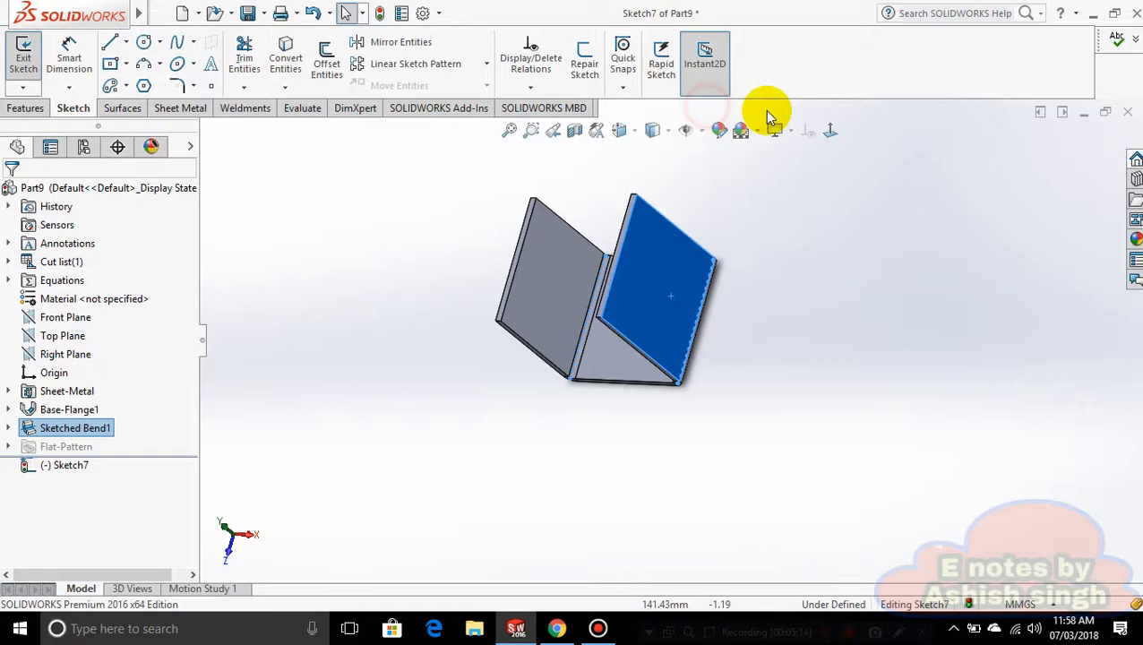
{"action": "left_click", "coordinate": [832, 137]}
{"action": "left_click", "coordinate": [126, 45]}
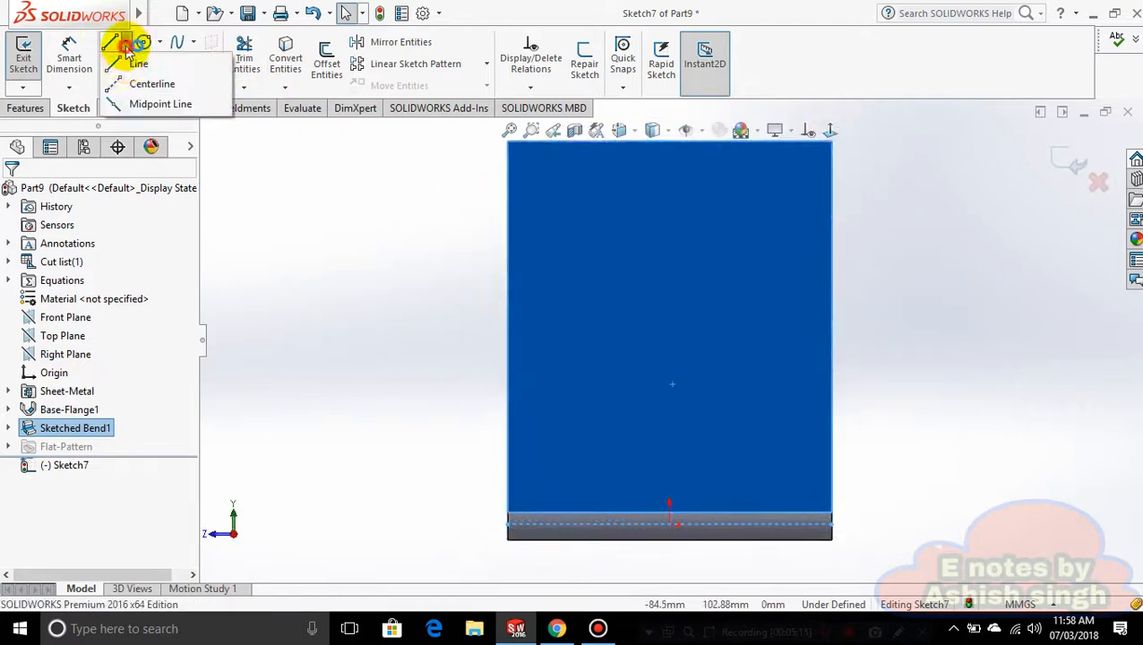
{"action": "left_click", "coordinate": [136, 64]}
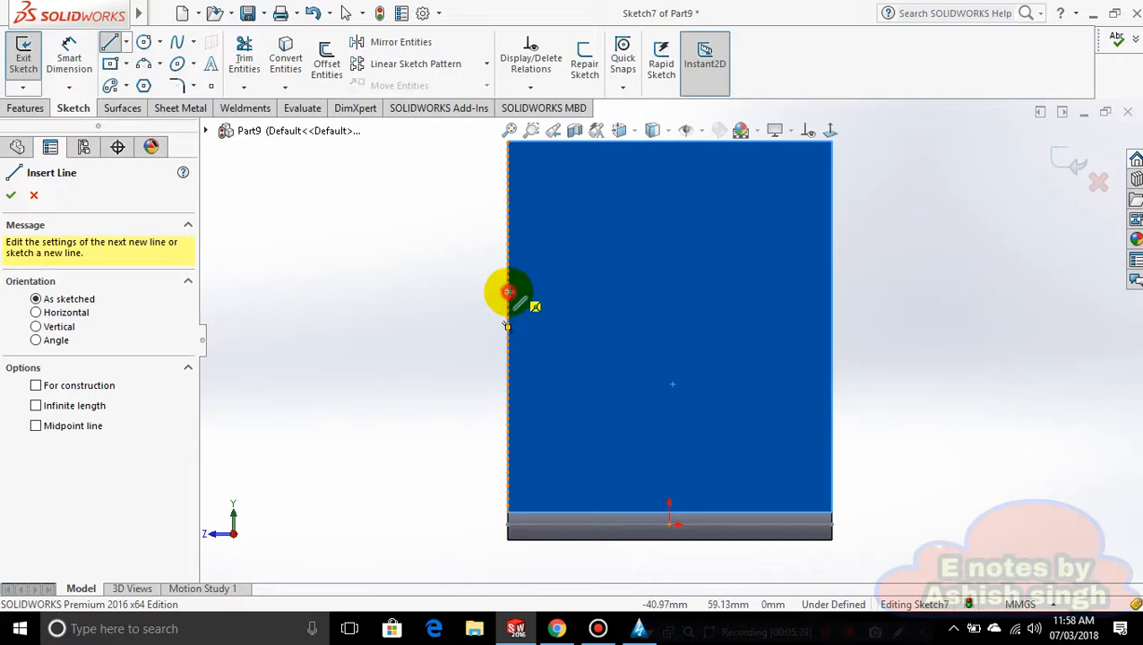
{"action": "left_click", "coordinate": [508, 292]}
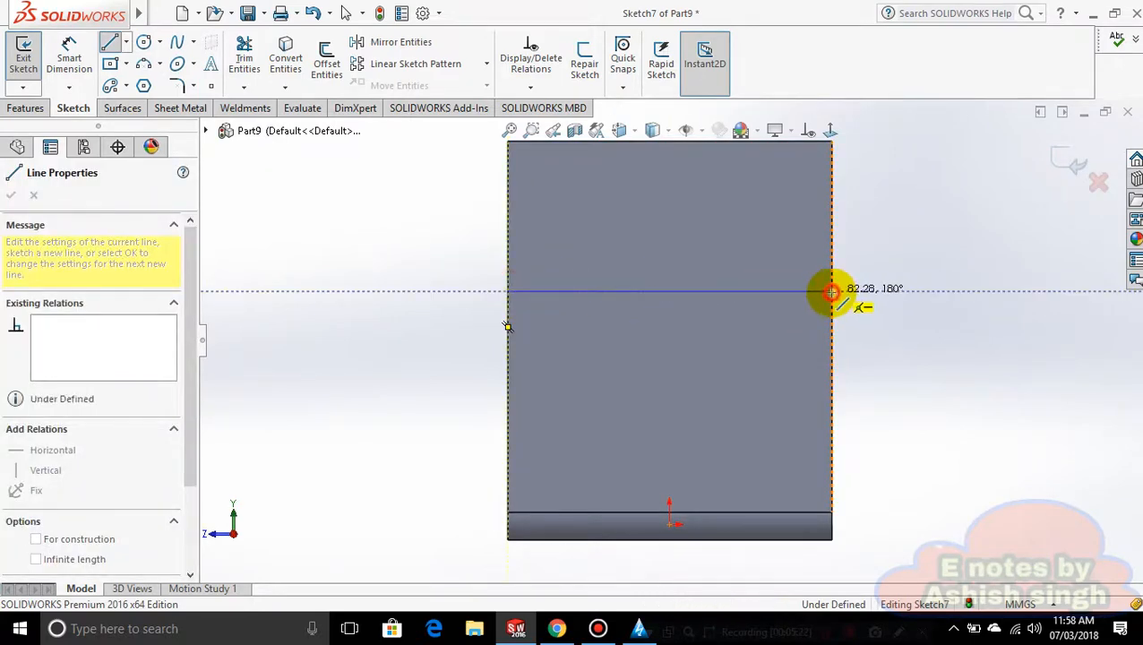
{"action": "left_click", "coordinate": [832, 292]}
Create a 90° sketched bend along the wall's line with the default 3 mm radius, fixing the face portion above the line
{"action": "left_click", "coordinate": [1069, 162]}
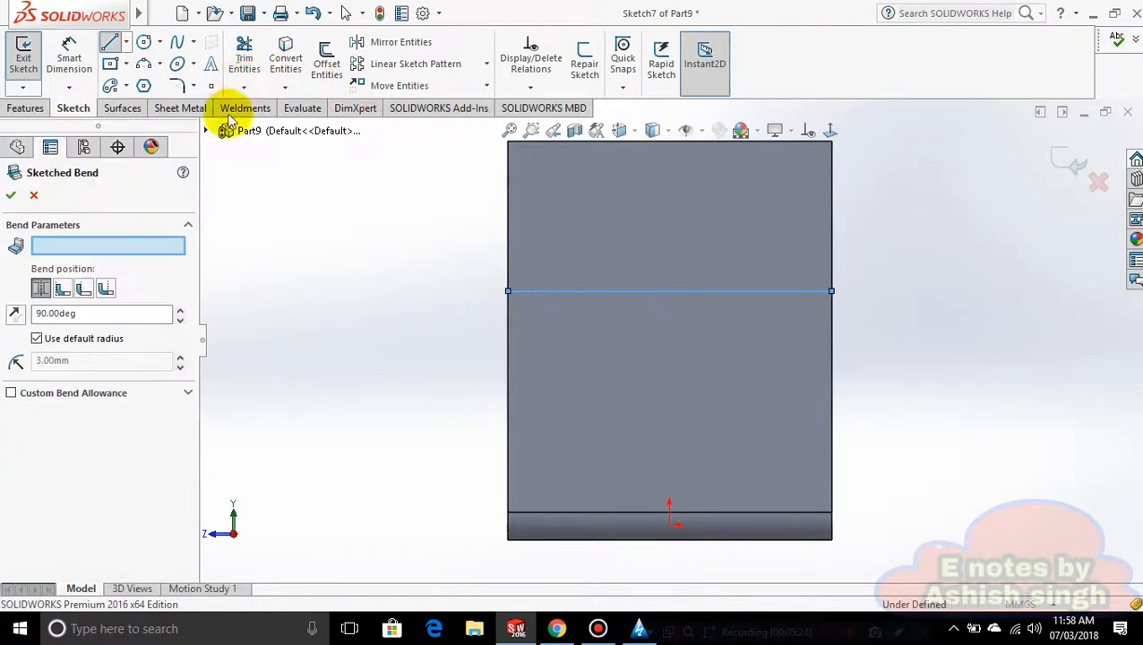
{"action": "left_click", "coordinate": [188, 107]}
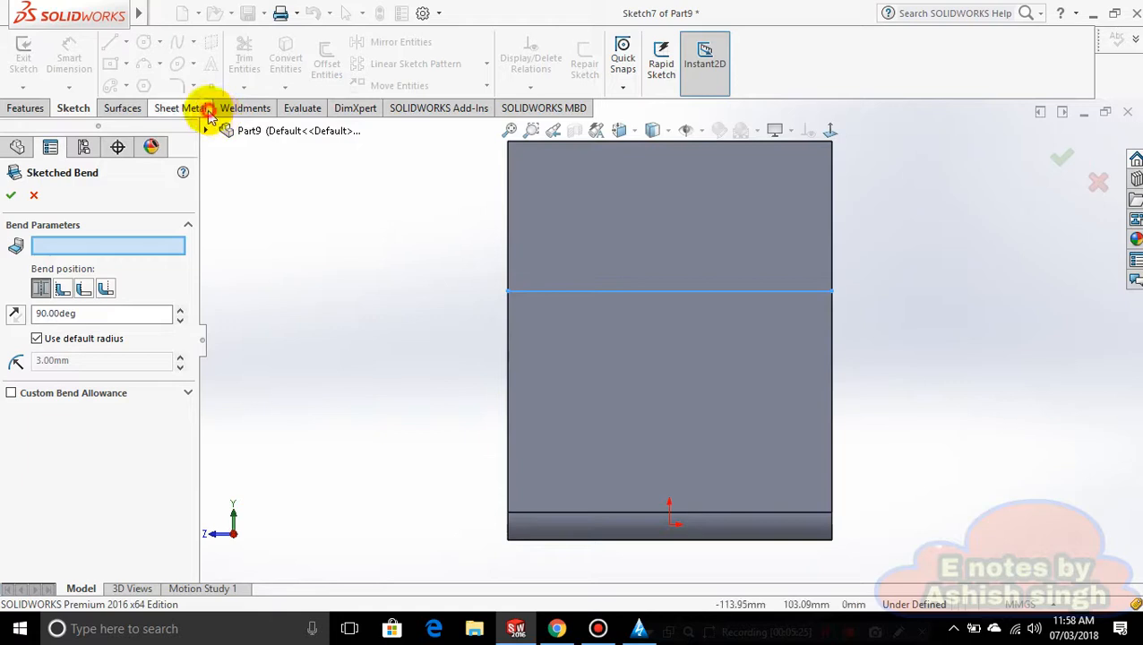
{"action": "left_click", "coordinate": [1057, 159]}
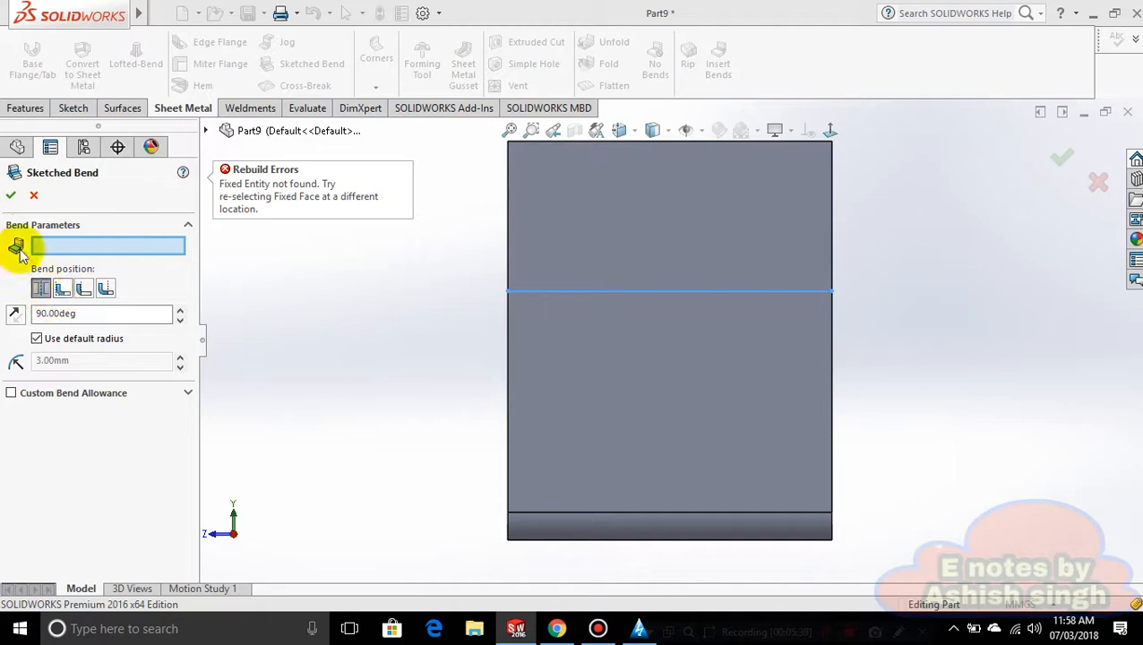
{"action": "left_click", "coordinate": [594, 251]}
{"action": "middle_click_drag", "start_coordinate": [655, 400], "coordinate": [736, 431]}
{"action": "scroll", "coordinate": [736, 432], "scroll_direction": "up", "scroll_amount": 4}
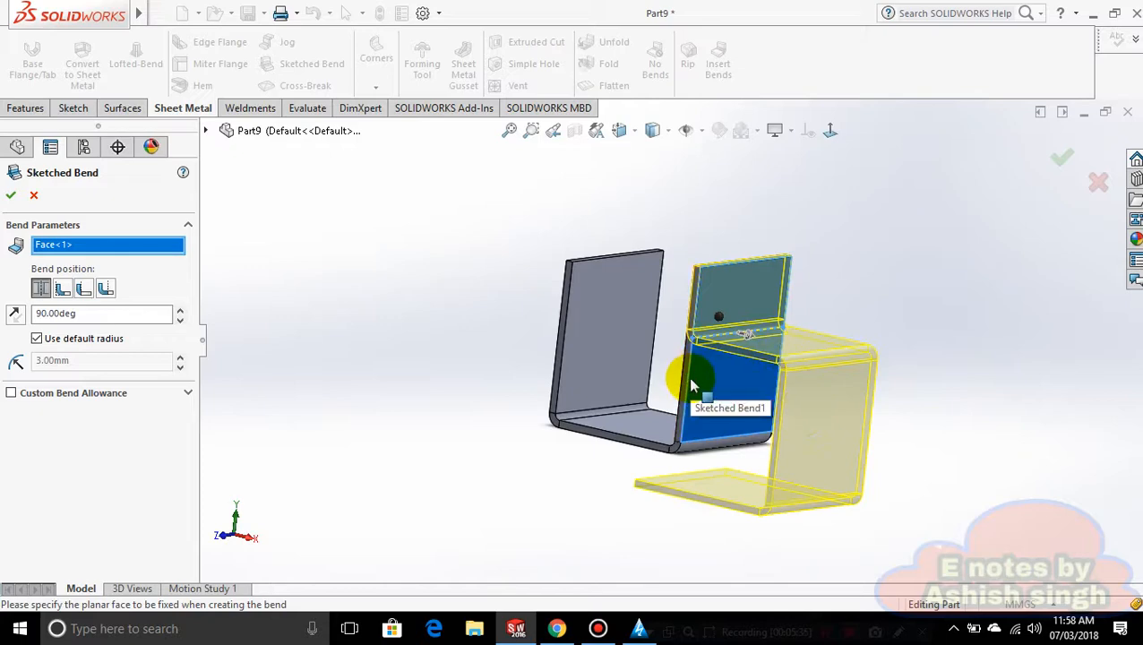
{"action": "left_click", "coordinate": [10, 197]}
Open a new sketch on the outer face of the remaining unbent upright wall
{"action": "middle_click_drag", "start_coordinate": [515, 394], "coordinate": [776, 537]}
{"action": "left_click", "coordinate": [824, 502]}
{"action": "right_click", "coordinate": [824, 502]}
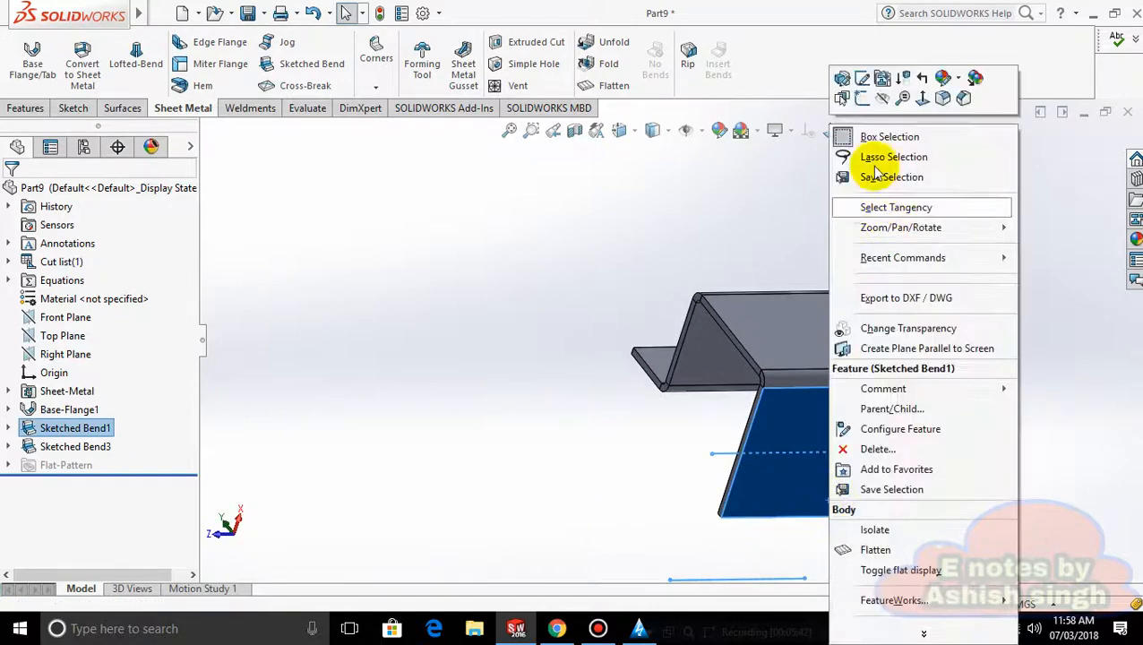
{"action": "left_click", "coordinate": [857, 78]}
{"action": "scroll", "coordinate": [793, 471], "scroll_direction": "down", "scroll_amount": 4}
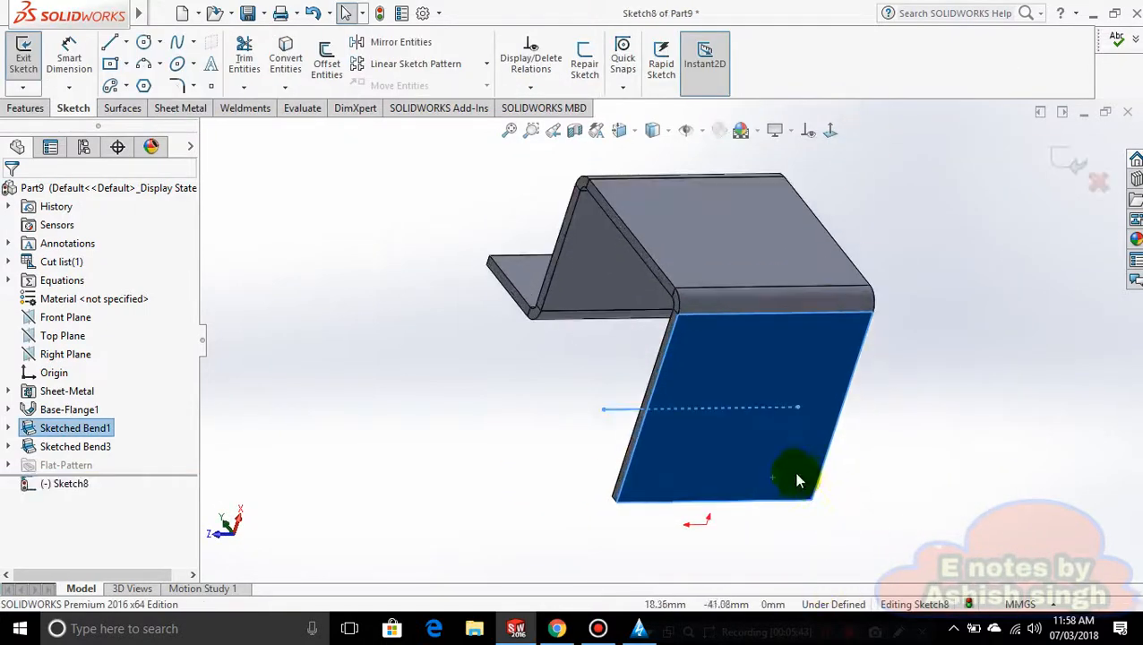
{"action": "middle_click_drag", "start_coordinate": [809, 472], "coordinate": [764, 423]}
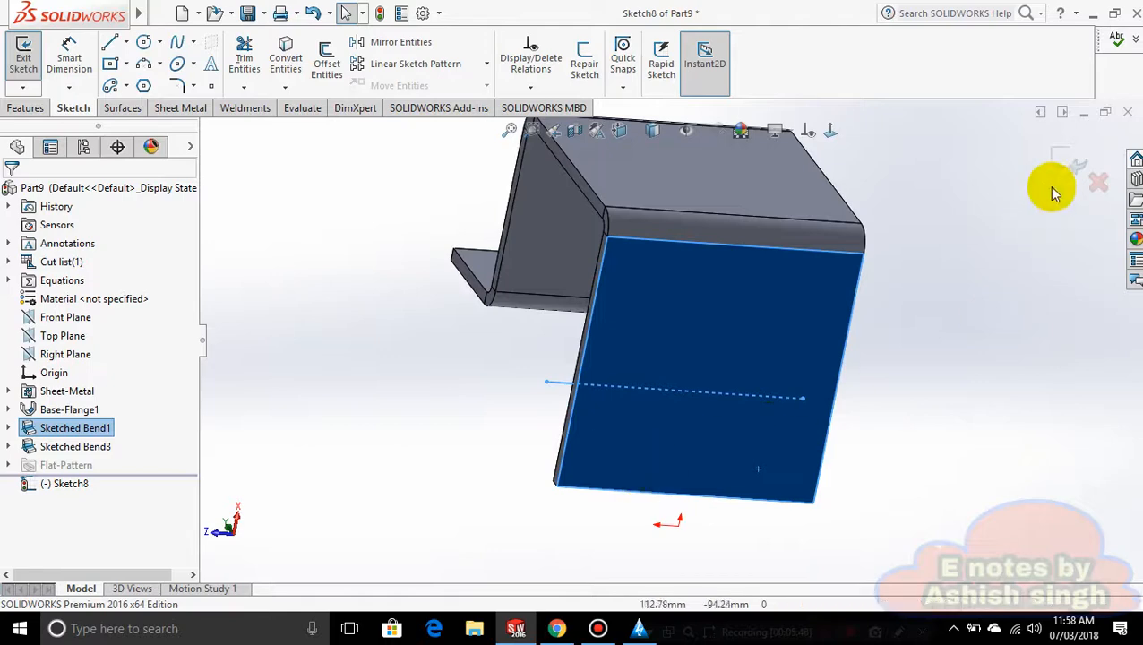
{"action": "mouse_move", "coordinate": [851, 461]}
{"action": "middle_mouse_down"}
{"action": "mouse_move", "coordinate": [875, 506]}
{"action": "mouse_move", "coordinate": [812, 497]}
{"action": "mouse_move", "coordinate": [806, 403]}
{"action": "middle_mouse_up"}
Draw a nearly vertical line across the wall's full width, about 41 mm from the sketch origin, parallel to its free edge
{"action": "left_click", "coordinate": [126, 45]}
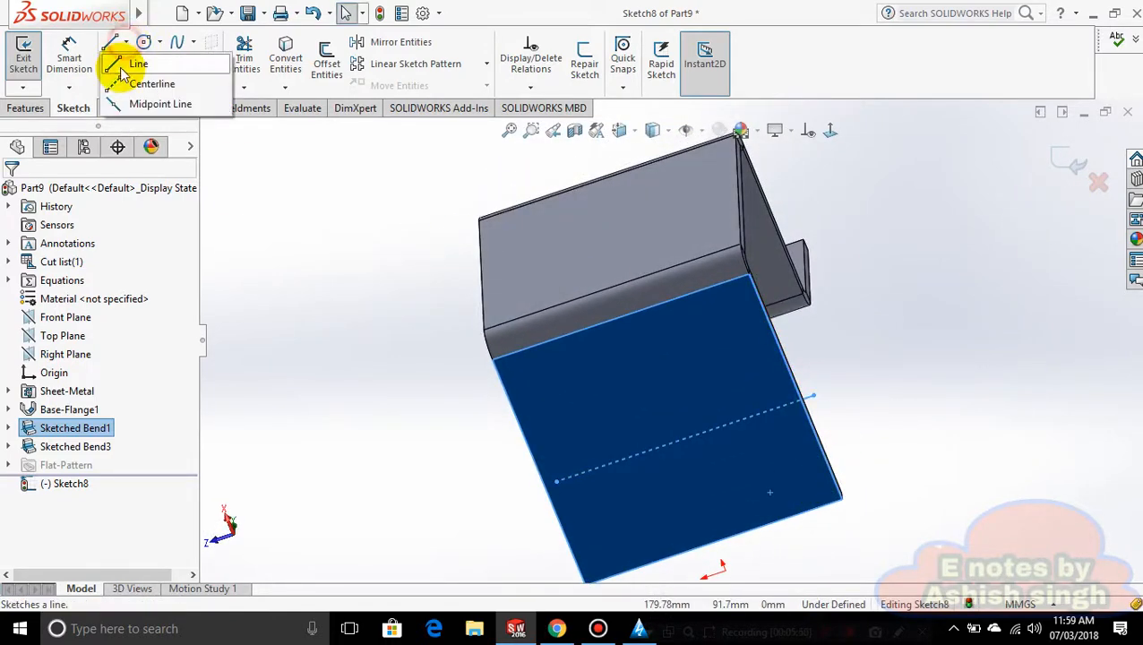
{"action": "left_click", "coordinate": [120, 65]}
{"action": "left_click", "coordinate": [827, 138]}
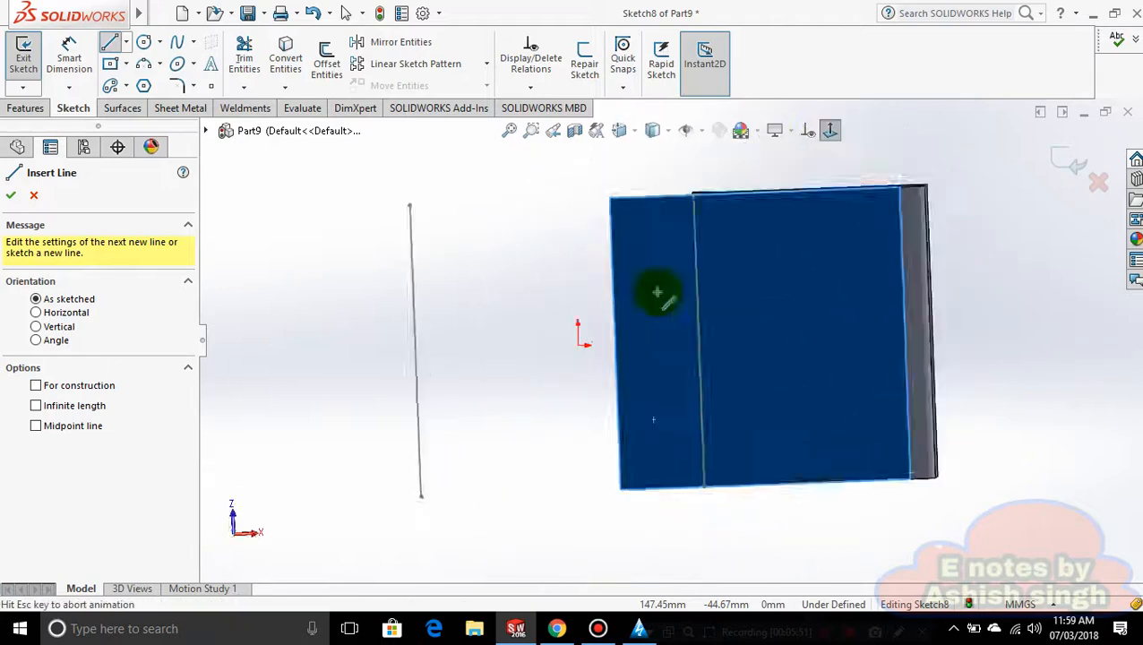
{"action": "left_click", "coordinate": [695, 195]}
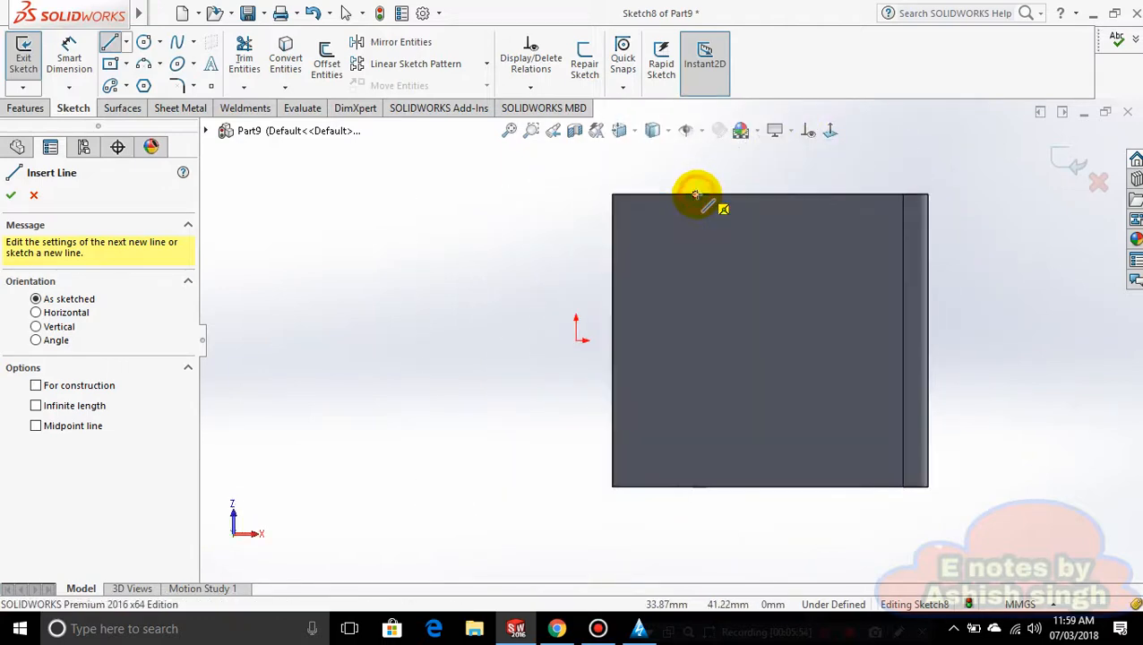
{"action": "key", "text": "Escape"}
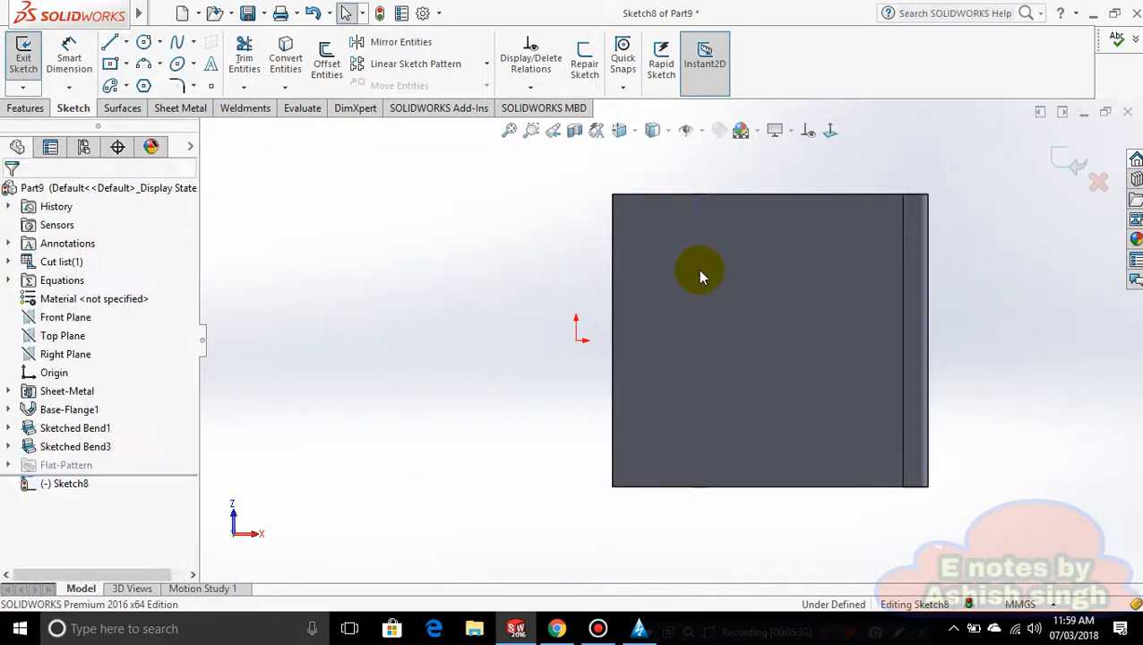
{"action": "left_click", "coordinate": [112, 47]}
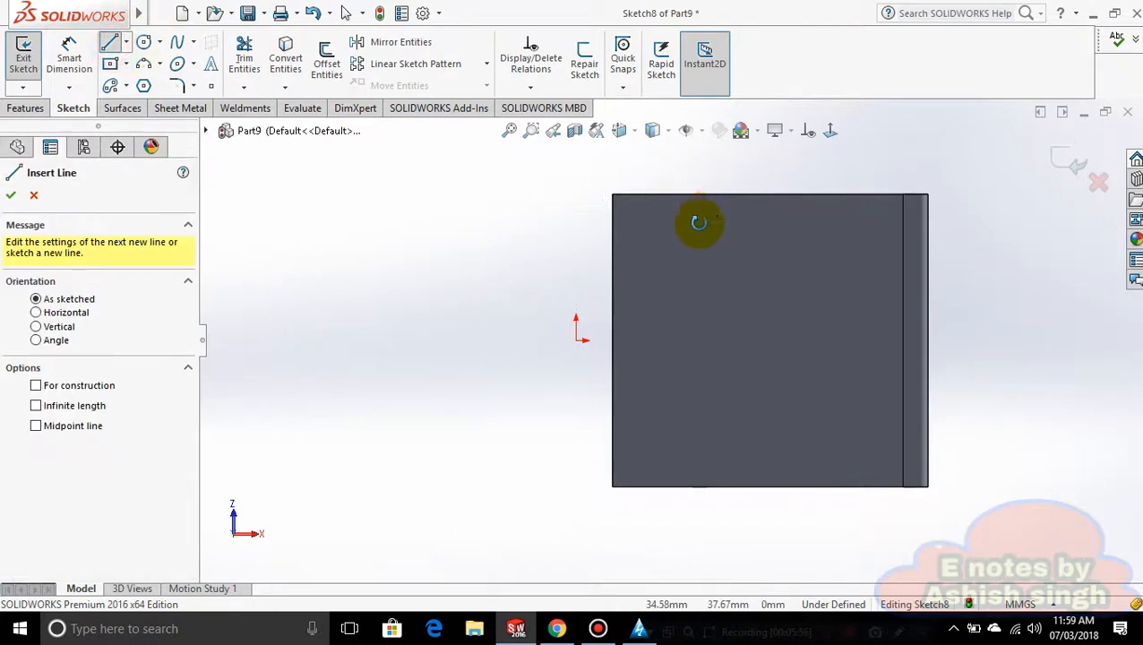
{"action": "middle_click_drag", "start_coordinate": [696, 222], "coordinate": [696, 263]}
{"action": "left_click", "coordinate": [720, 281]}
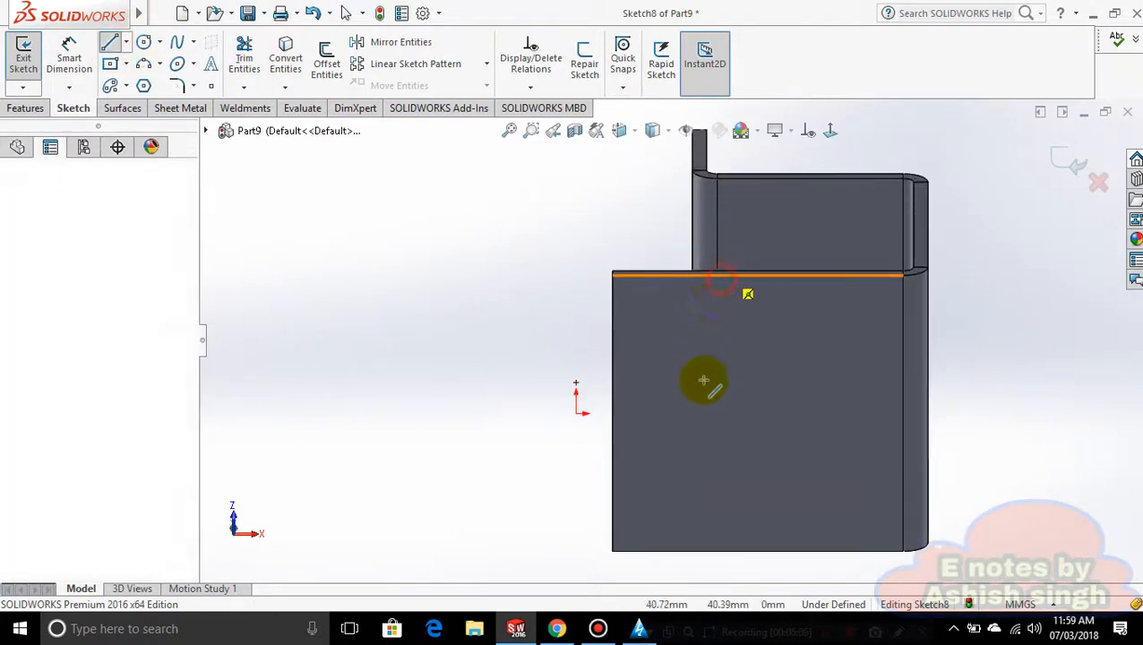
{"action": "left_click", "coordinate": [726, 557]}
{"action": "key", "text": "Escape"}
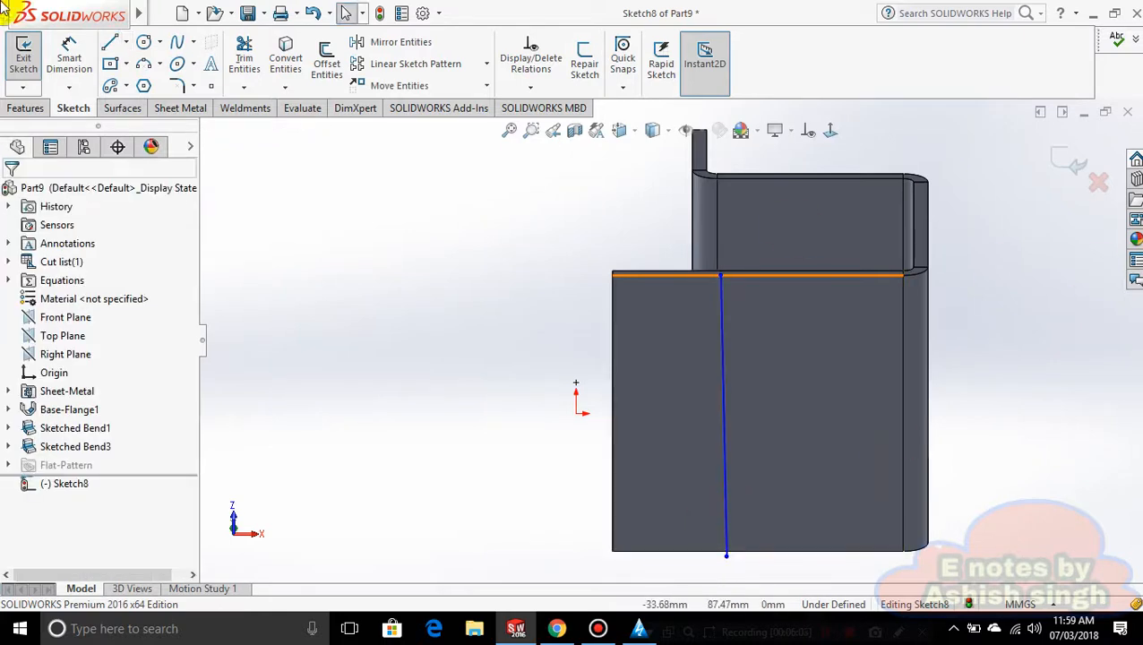
Create a 90° sketched bend along the new line with the default 3 mm radius, fixing the portion beside the wall's free edge
{"action": "left_click", "coordinate": [182, 108]}
{"action": "left_click", "coordinate": [300, 63]}
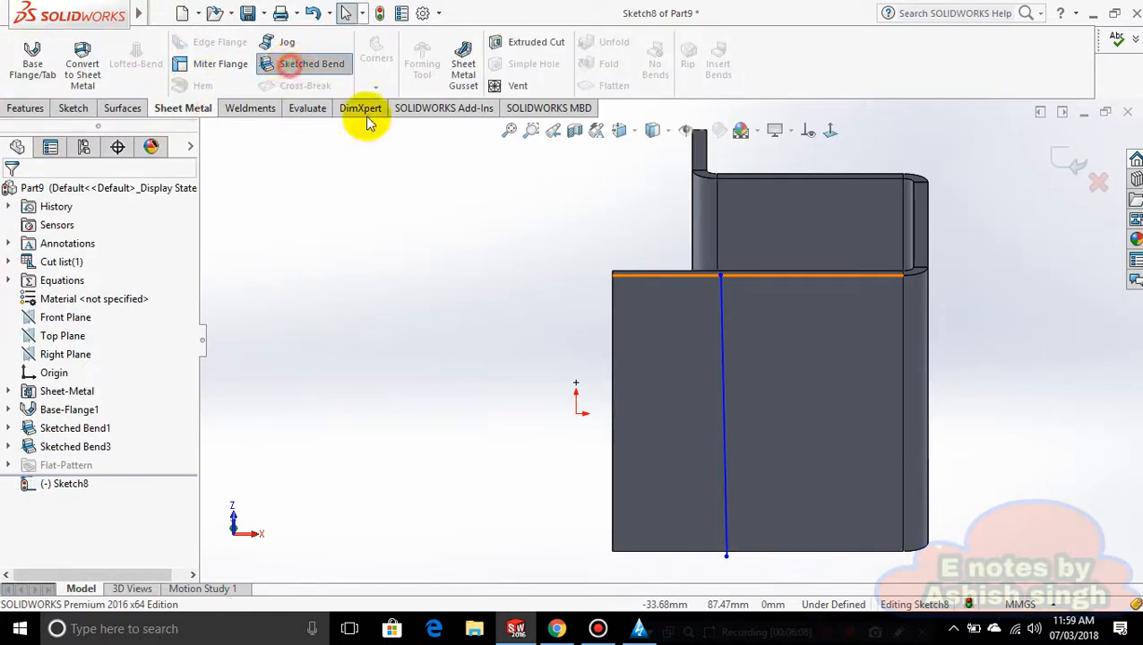
{"action": "mouse_move", "coordinate": [637, 464]}
{"action": "middle_mouse_down"}
{"action": "mouse_move", "coordinate": [688, 530]}
{"action": "mouse_move", "coordinate": [872, 476]}
{"action": "middle_mouse_up"}
{"action": "left_click", "coordinate": [838, 475]}
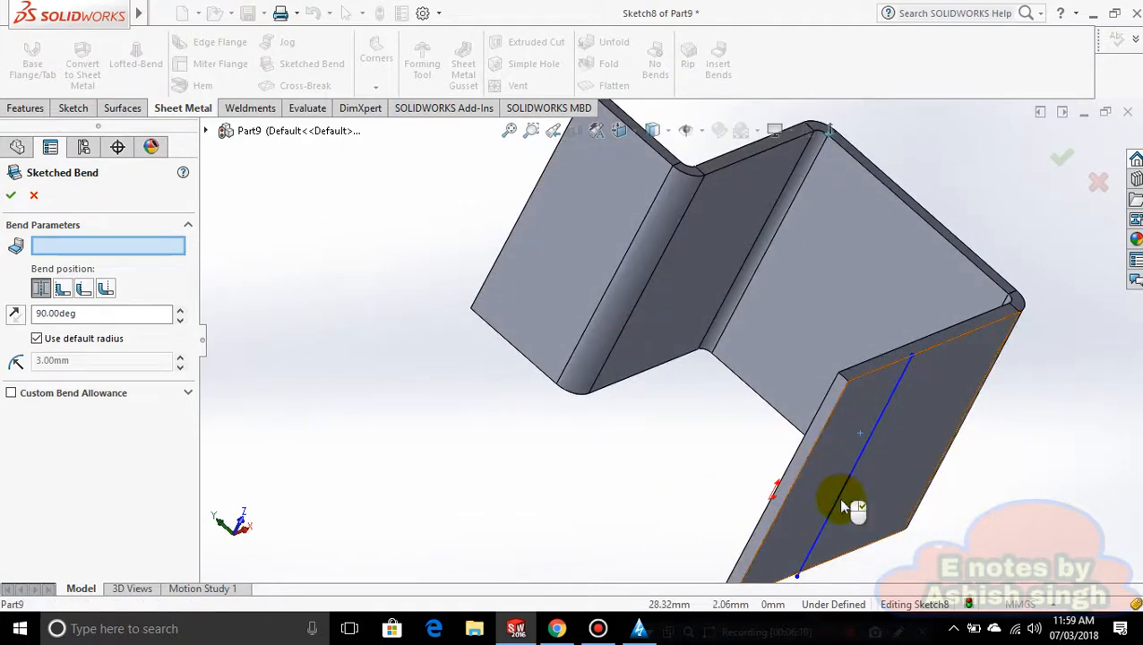
{"action": "left_click", "coordinate": [846, 508]}
{"action": "scroll", "coordinate": [860, 524], "scroll_direction": "up", "scroll_amount": 5}
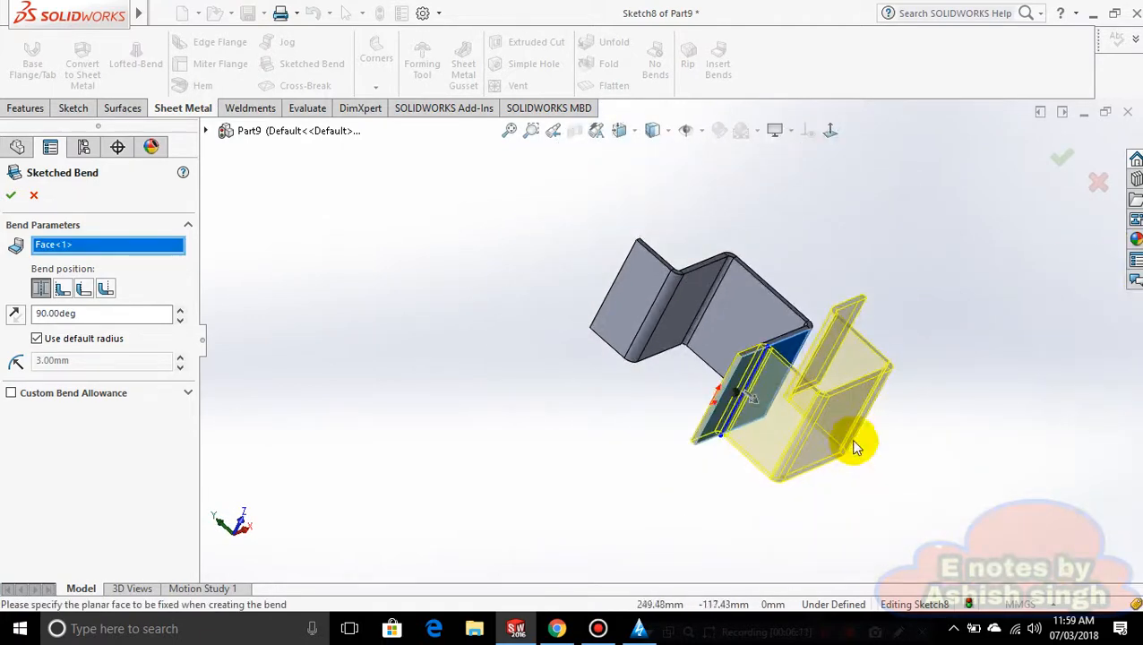
{"action": "left_click", "coordinate": [1060, 158]}
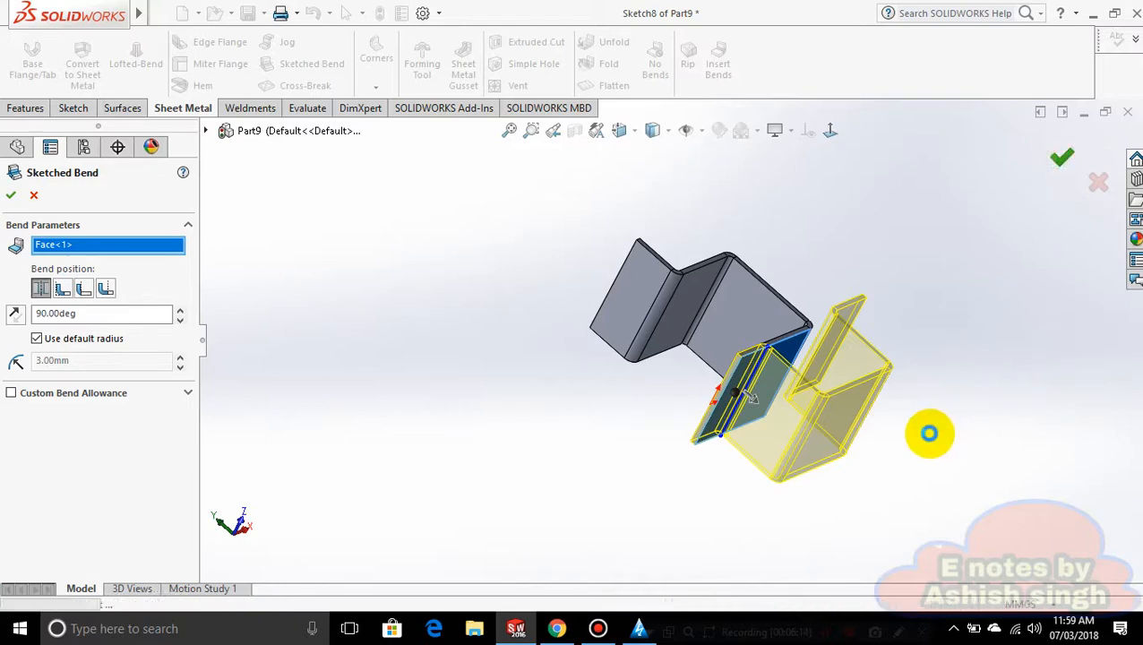
Examine the folded hat-shaped bracket from several angles, including its walls and both feet
{"action": "middle_click_drag", "start_coordinate": [914, 436], "coordinate": [760, 401]}
{"action": "scroll", "coordinate": [679, 258], "scroll_direction": "down", "scroll_amount": 3}
{"action": "middle_click_drag", "start_coordinate": [679, 258], "coordinate": [779, 491]}
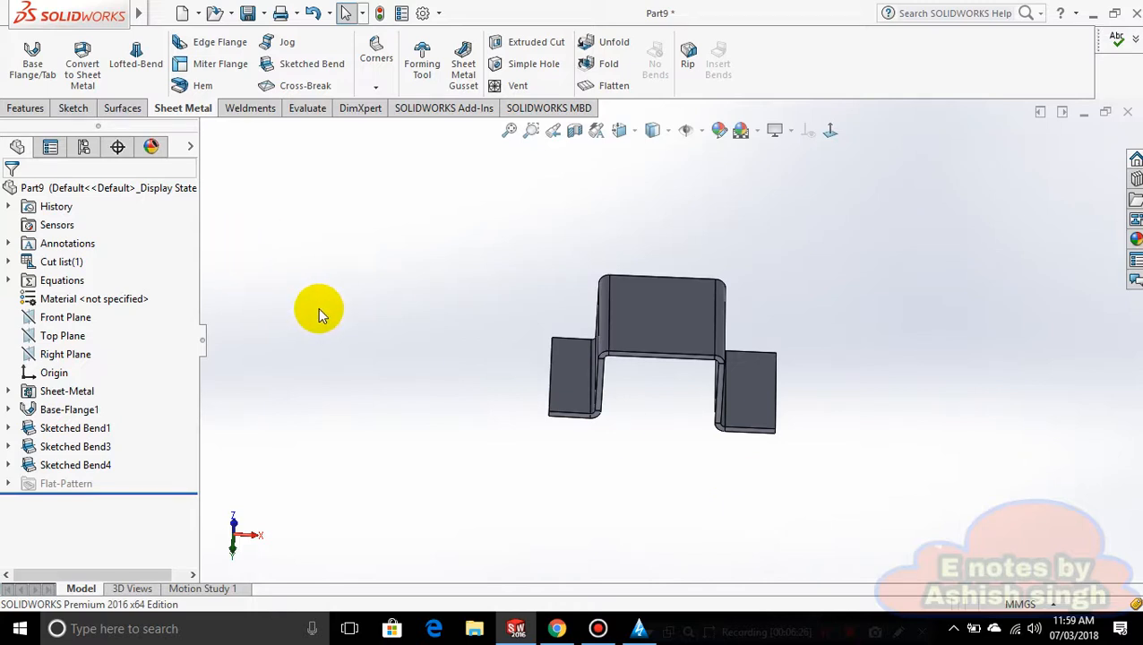
{"action": "scroll", "coordinate": [646, 437], "scroll_direction": "down", "scroll_amount": 2}
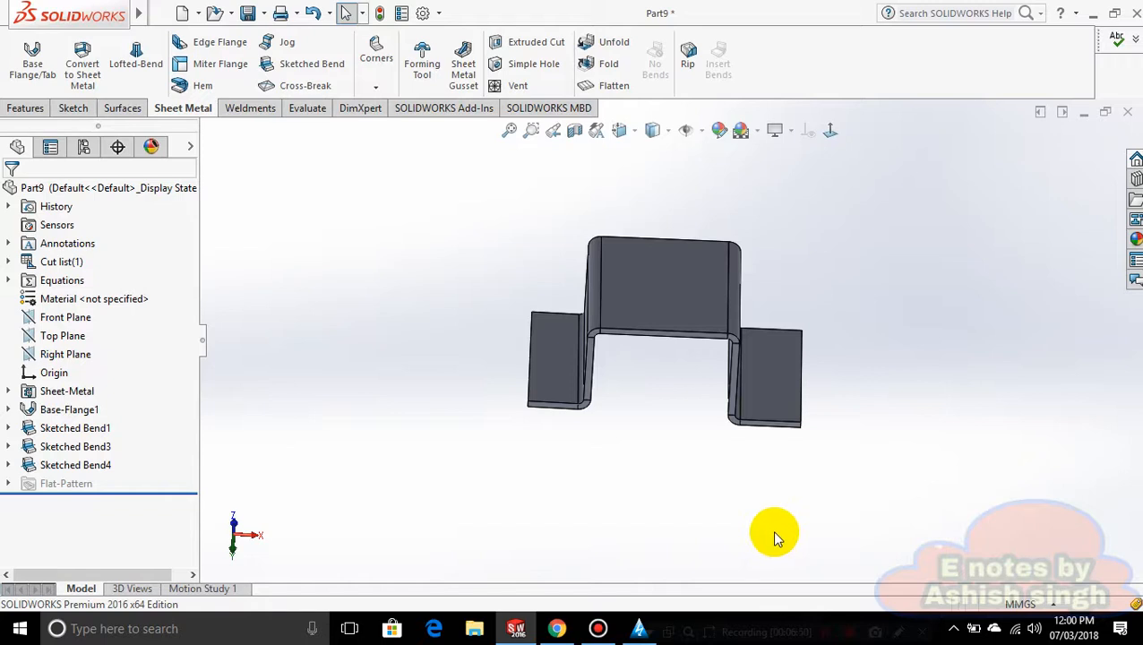
{"action": "scroll", "coordinate": [707, 421], "scroll_direction": "up", "scroll_amount": 3}
{"action": "scroll", "coordinate": [694, 400], "scroll_direction": "down", "scroll_amount": 2}
{"action": "scroll", "coordinate": [721, 271], "scroll_direction": "down", "scroll_amount": 2}
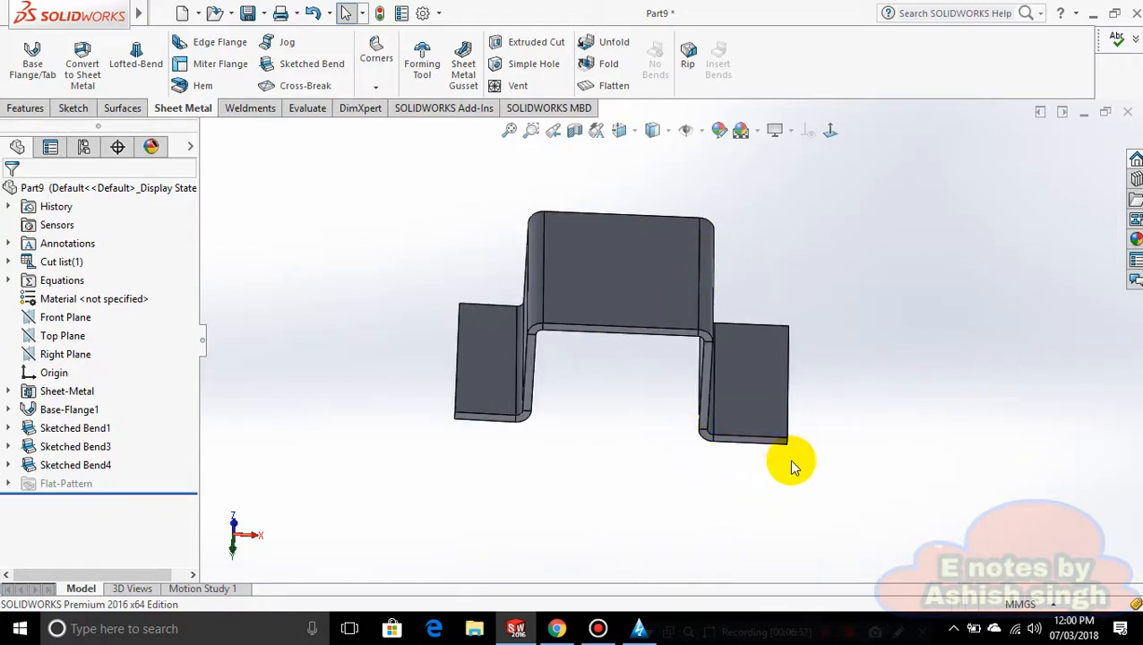
{"action": "left_click", "coordinate": [633, 86]}
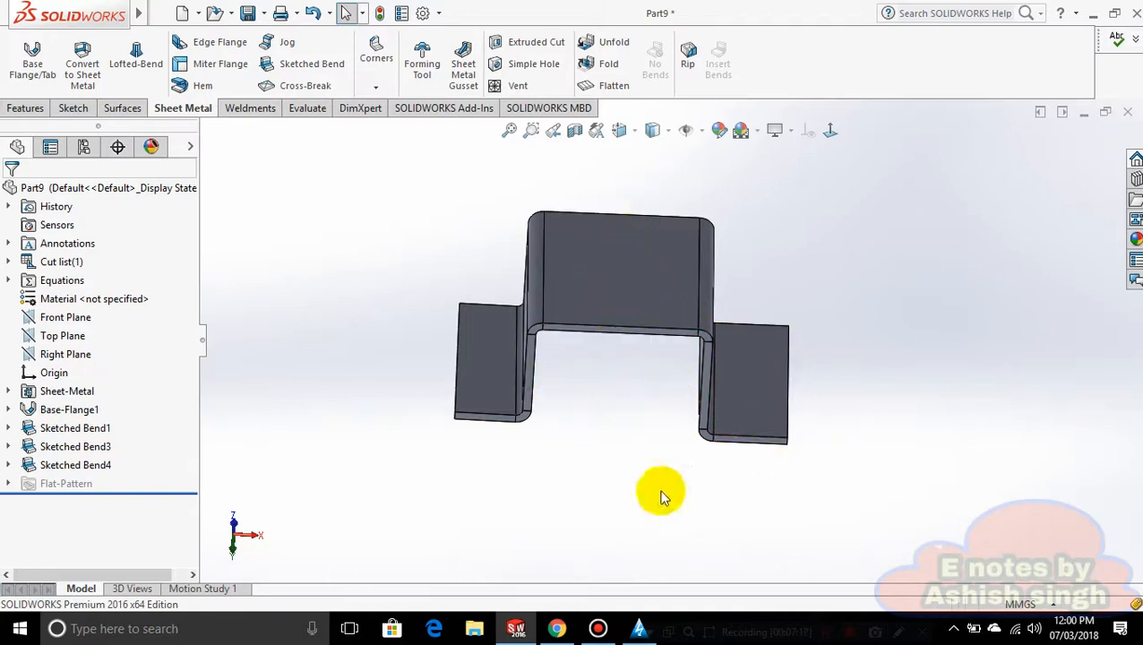
{"action": "mouse_move", "coordinate": [661, 497]}
{"action": "middle_mouse_down"}
{"action": "mouse_move", "coordinate": [503, 441]}
{"action": "mouse_move", "coordinate": [678, 521]}
{"action": "middle_mouse_up"}
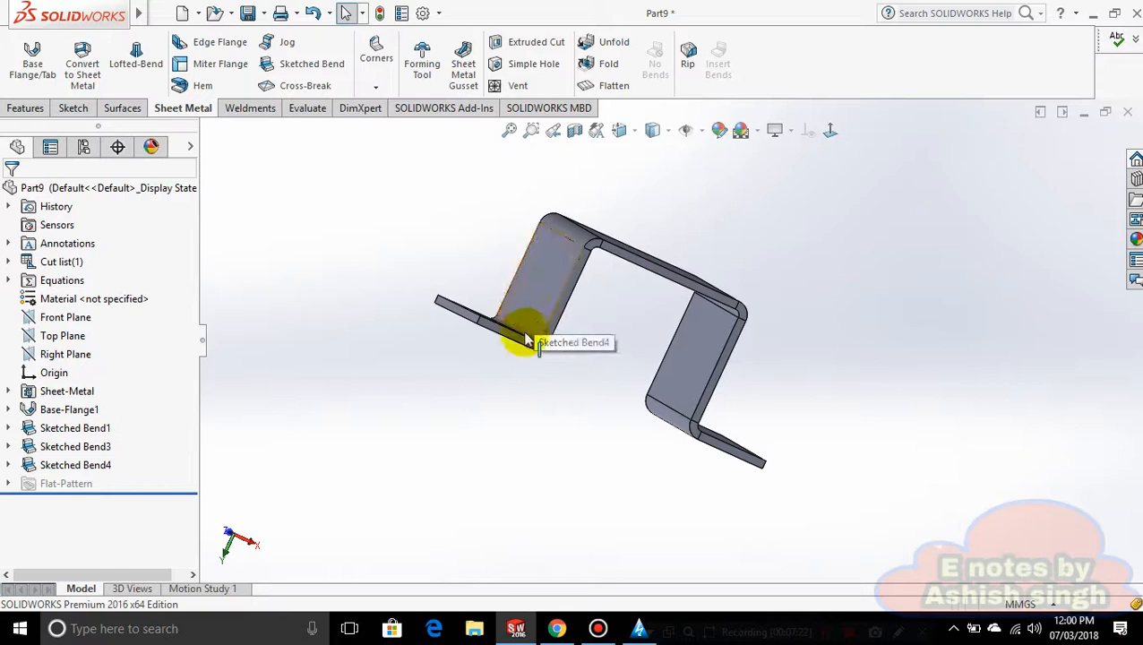
{"action": "middle_click_drag", "start_coordinate": [527, 340], "coordinate": [730, 398]}
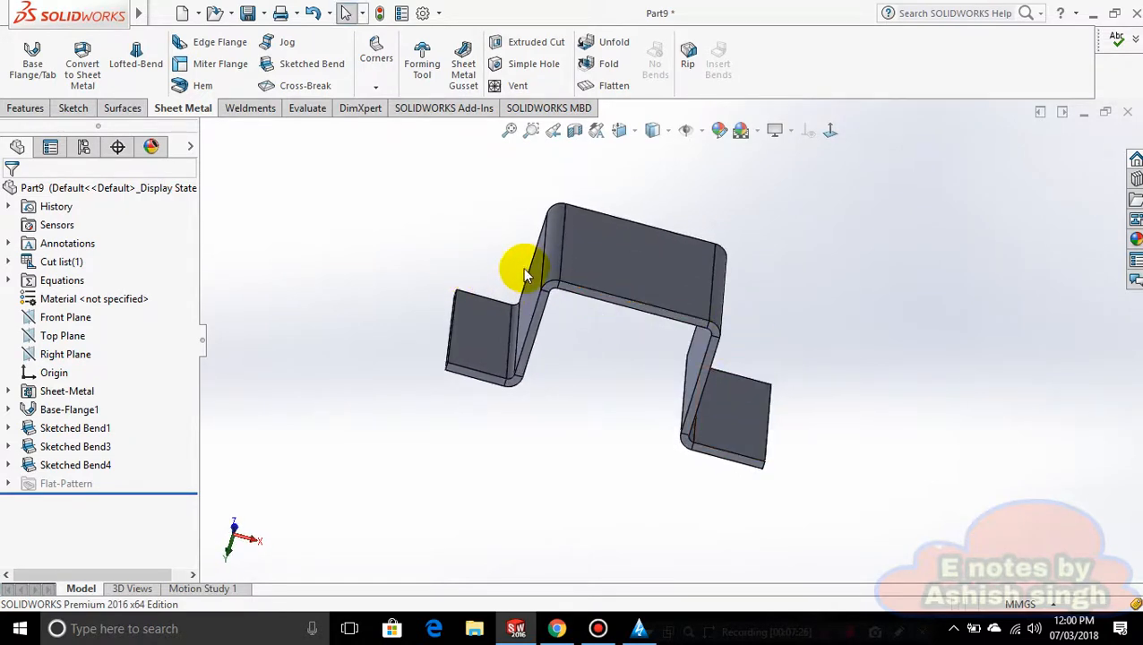
Add a simple hole, 10 mm in diameter and 10 mm deep blind, near the middle of the bracket's left foot
{"action": "middle_click_drag", "start_coordinate": [521, 269], "coordinate": [571, 365]}
{"action": "left_click", "coordinate": [508, 68]}
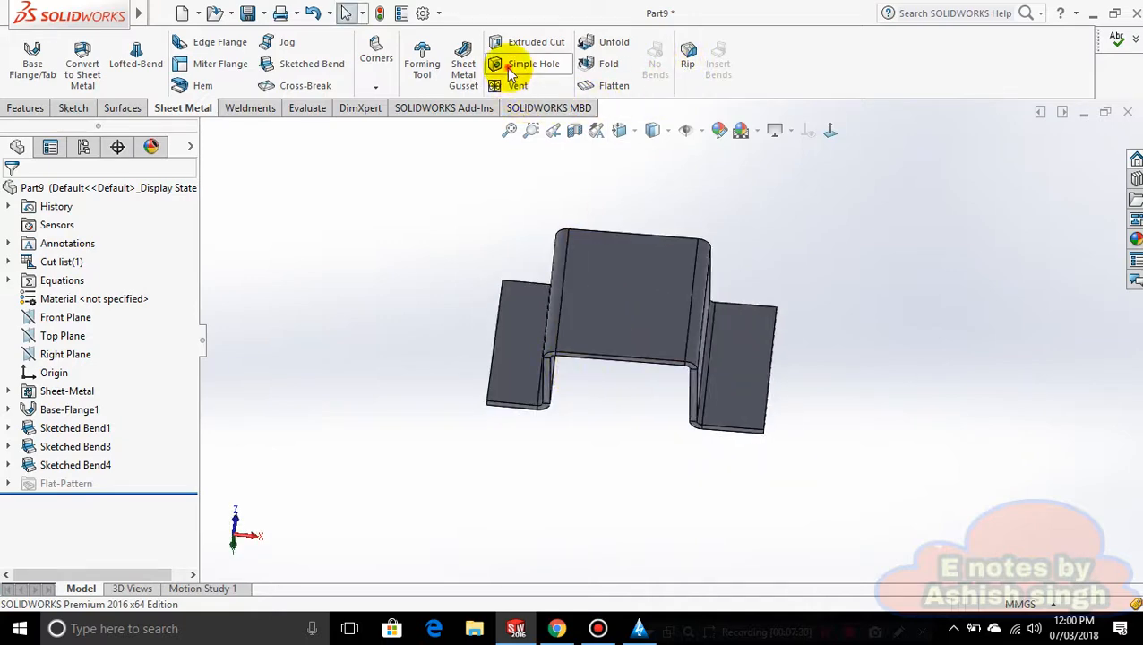
{"action": "left_click", "coordinate": [523, 345]}
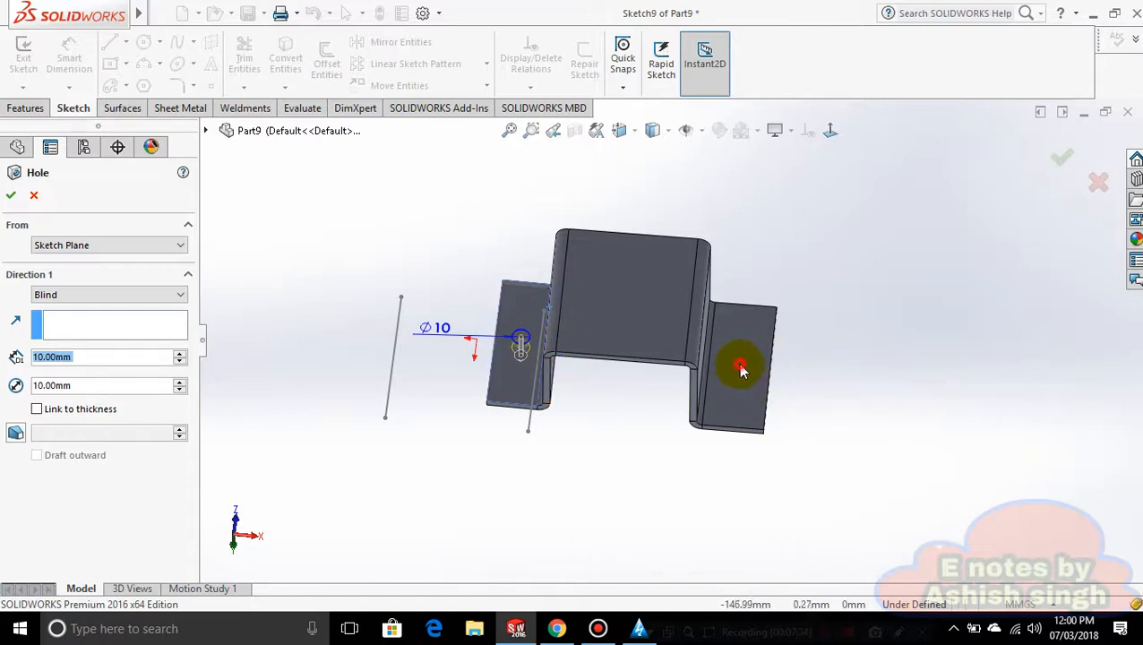
{"action": "left_click", "coordinate": [11, 196]}
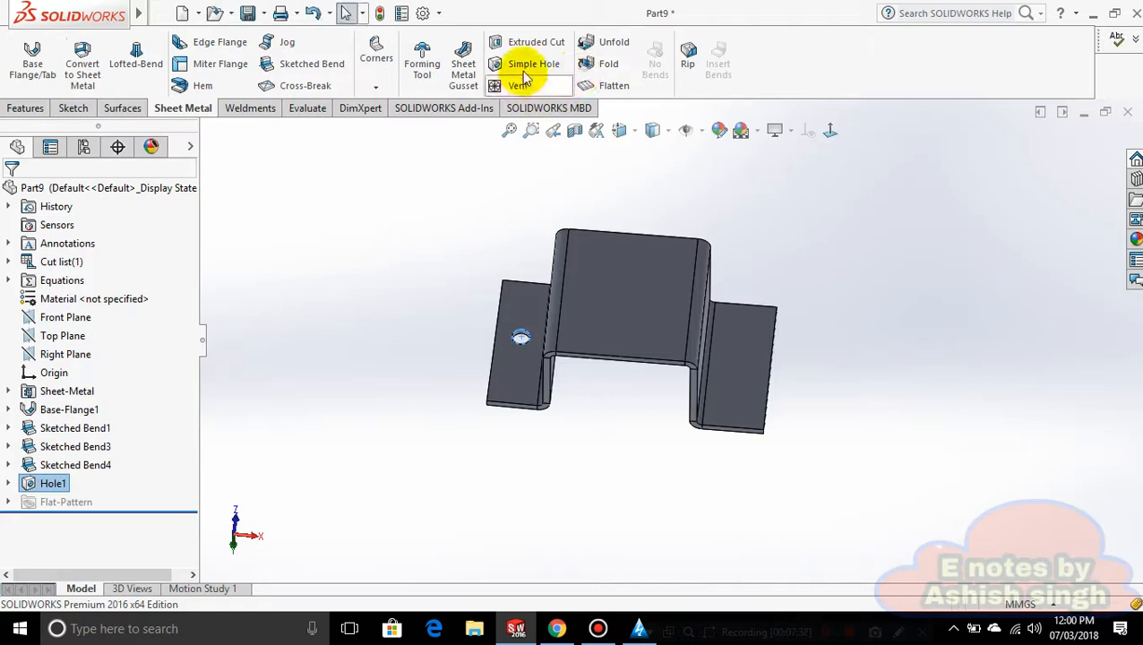
Add a matching 10 mm diameter, 10 mm deep blind simple hole near the middle of the right foot
{"action": "left_click", "coordinate": [528, 64]}
{"action": "left_click", "coordinate": [737, 359]}
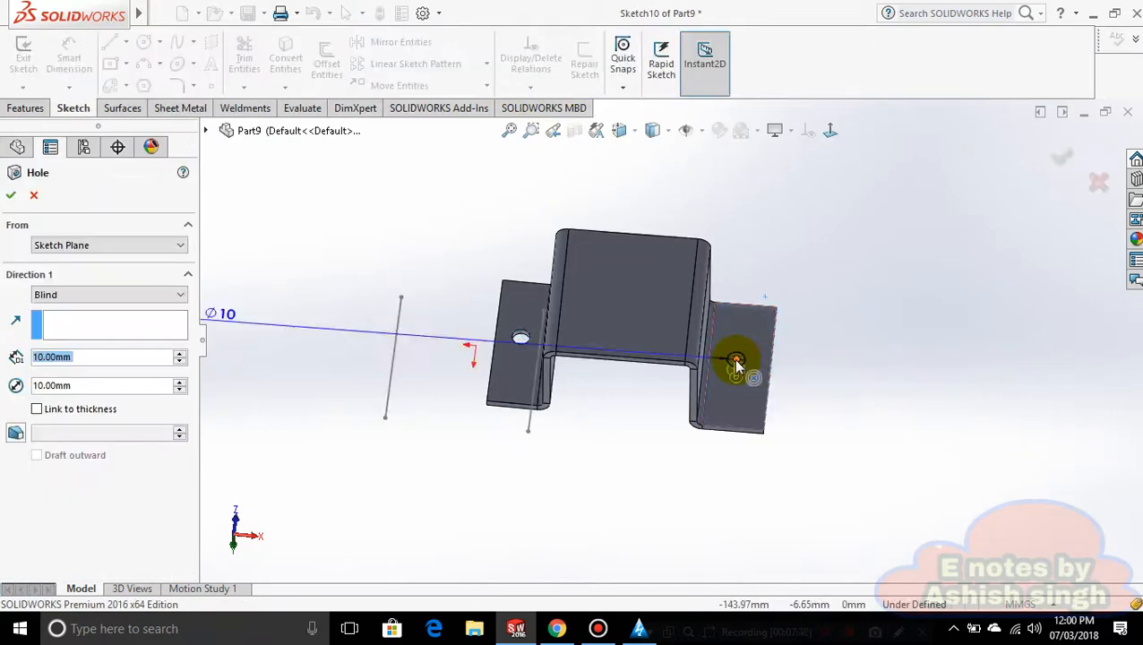
{"action": "left_click", "coordinate": [11, 196]}
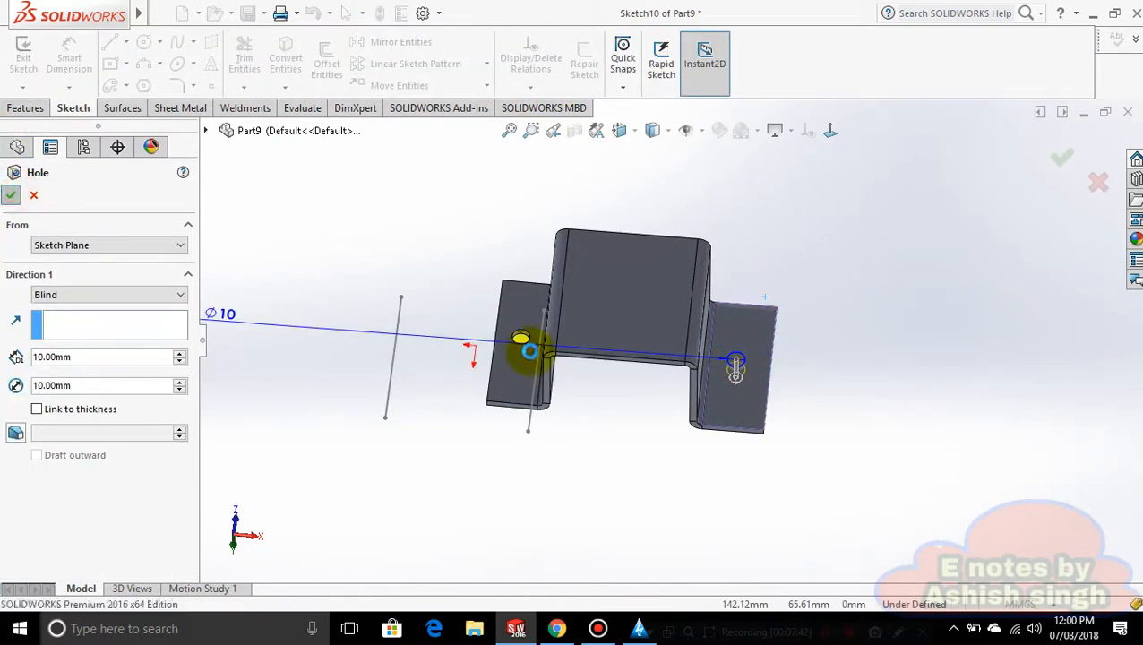
{"action": "left_click", "coordinate": [694, 479]}
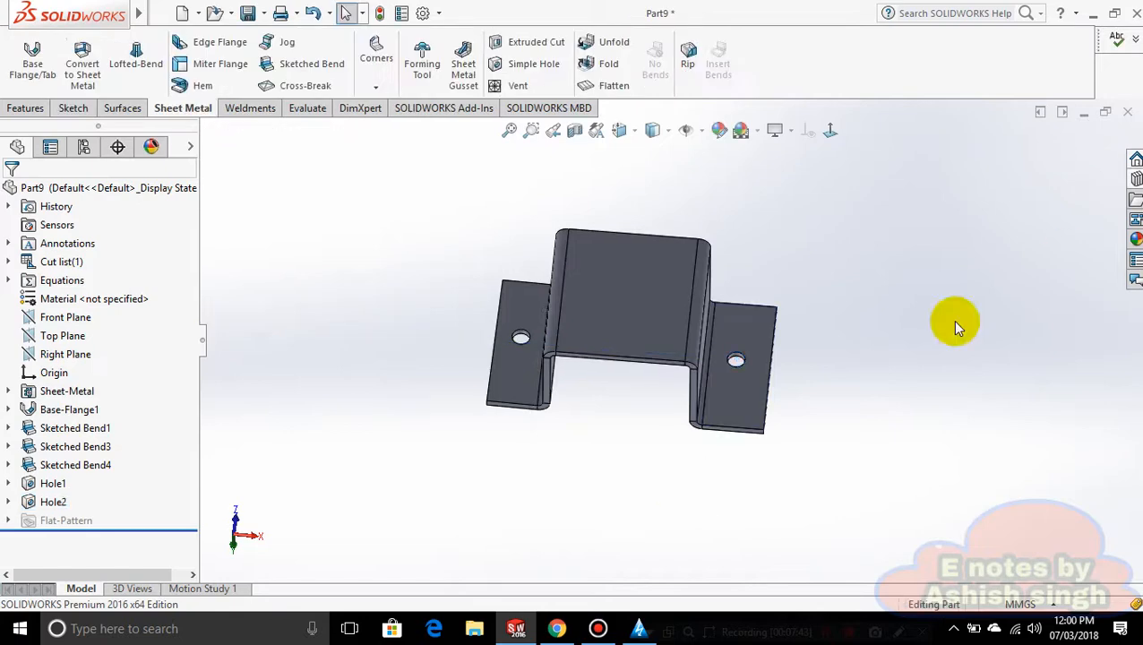
Place a downward 90° edge flange about 40 mm long on the right foot's outer edge, using the default 3 mm radius
{"action": "middle_click_drag", "start_coordinate": [954, 326], "coordinate": [740, 315]}
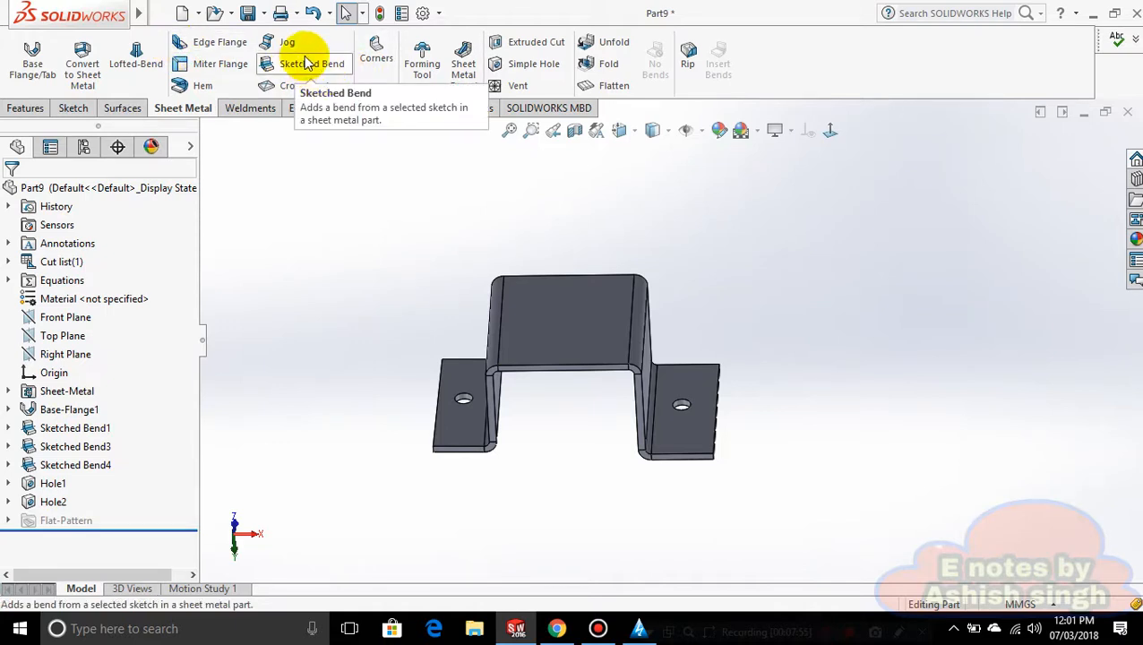
{"action": "left_click", "coordinate": [215, 49]}
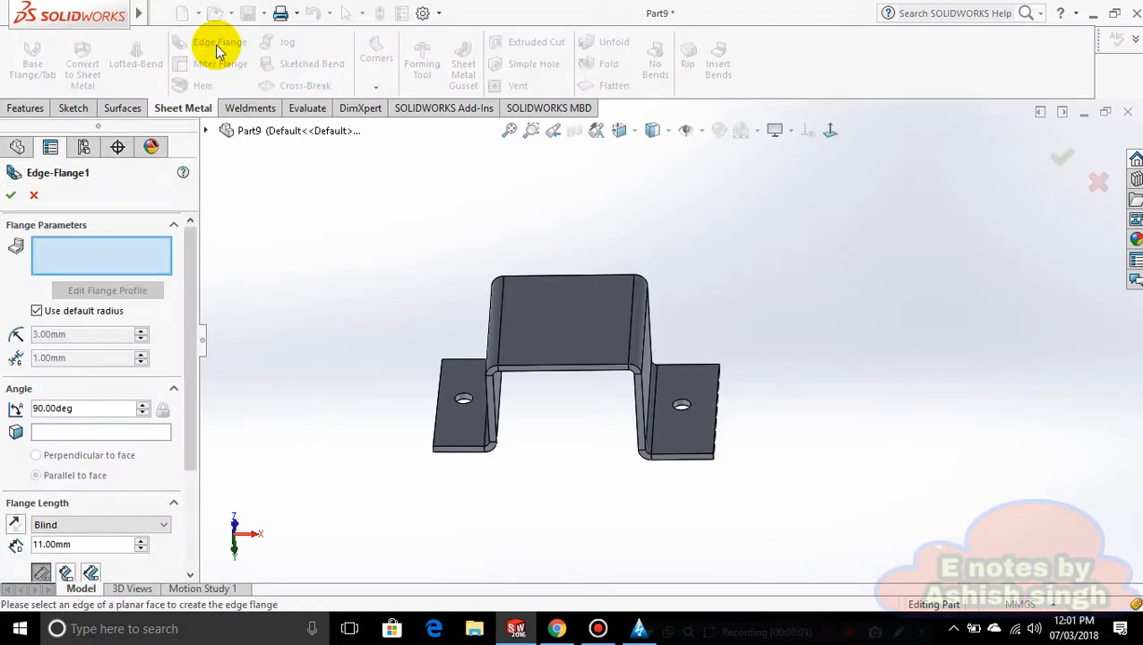
{"action": "middle_click_drag", "start_coordinate": [788, 435], "coordinate": [626, 390]}
{"action": "left_click", "coordinate": [623, 383]}
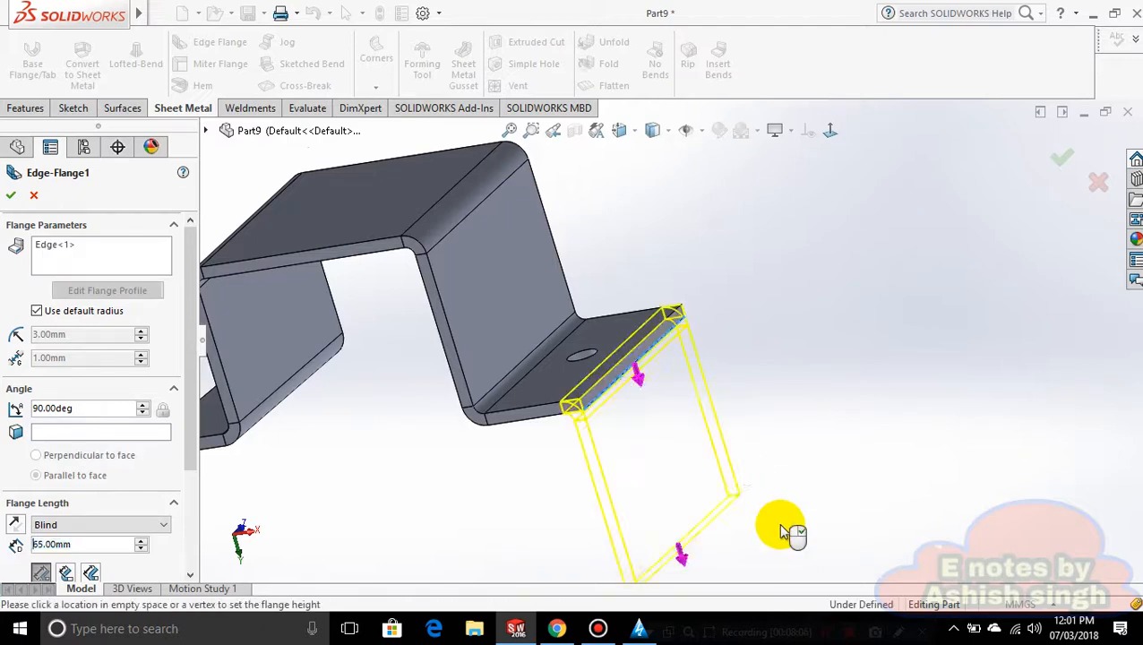
{"action": "middle_click_drag", "start_coordinate": [721, 446], "coordinate": [760, 498]}
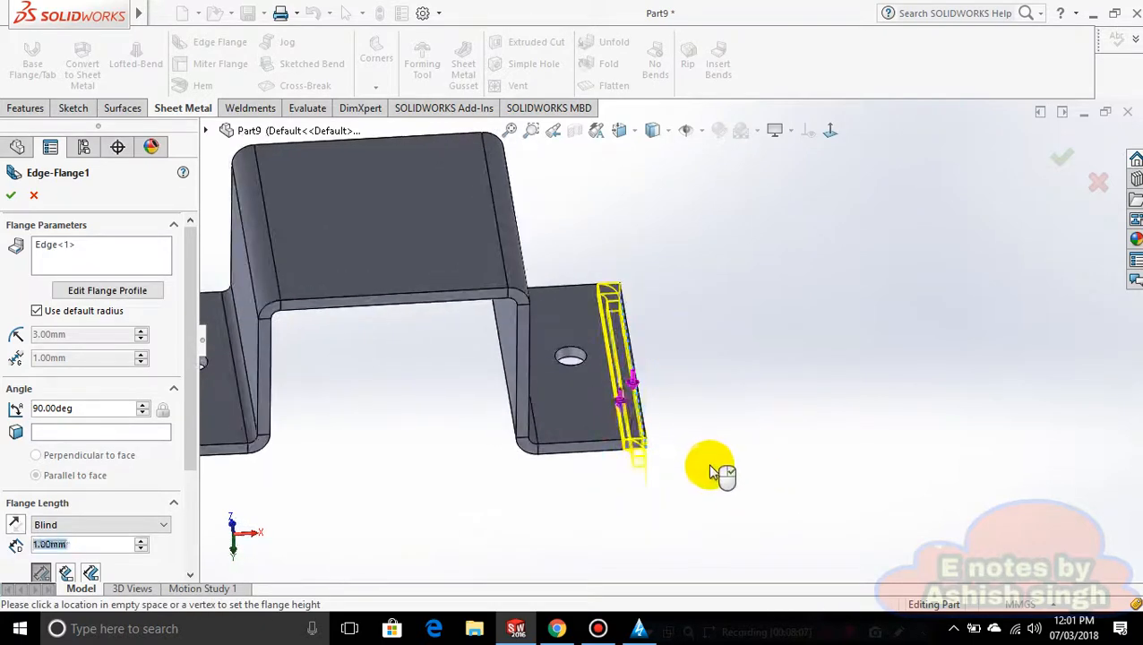
{"action": "scroll", "coordinate": [708, 468], "scroll_direction": "up", "scroll_amount": 3}
{"action": "middle_click_drag", "start_coordinate": [667, 385], "coordinate": [685, 371]}
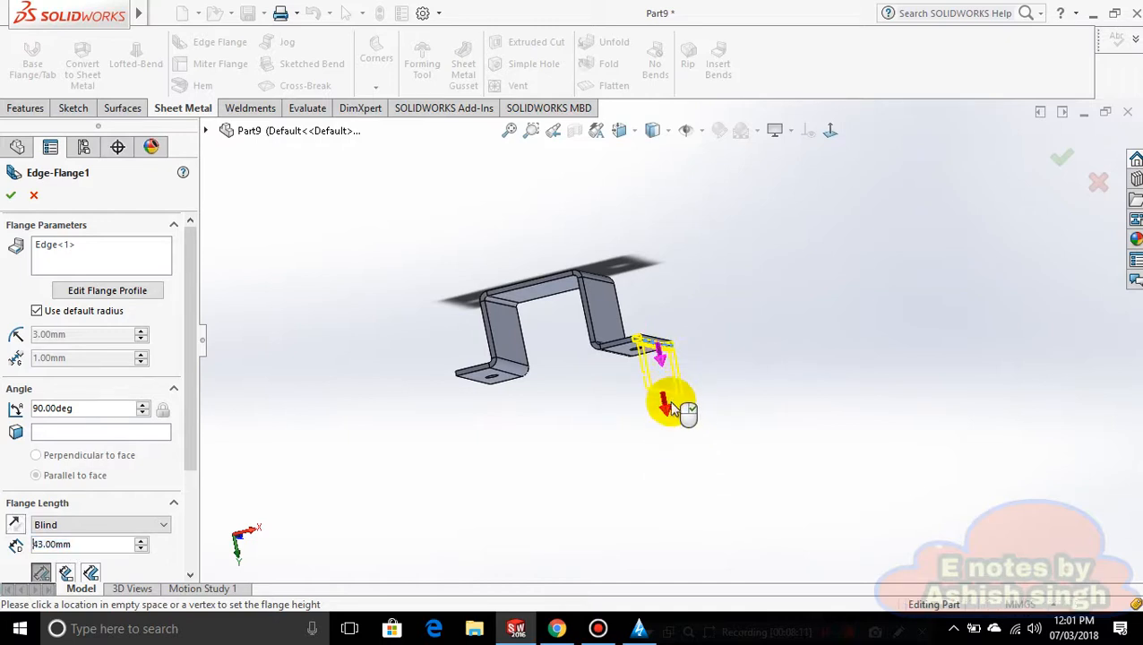
{"action": "left_click", "coordinate": [664, 399]}
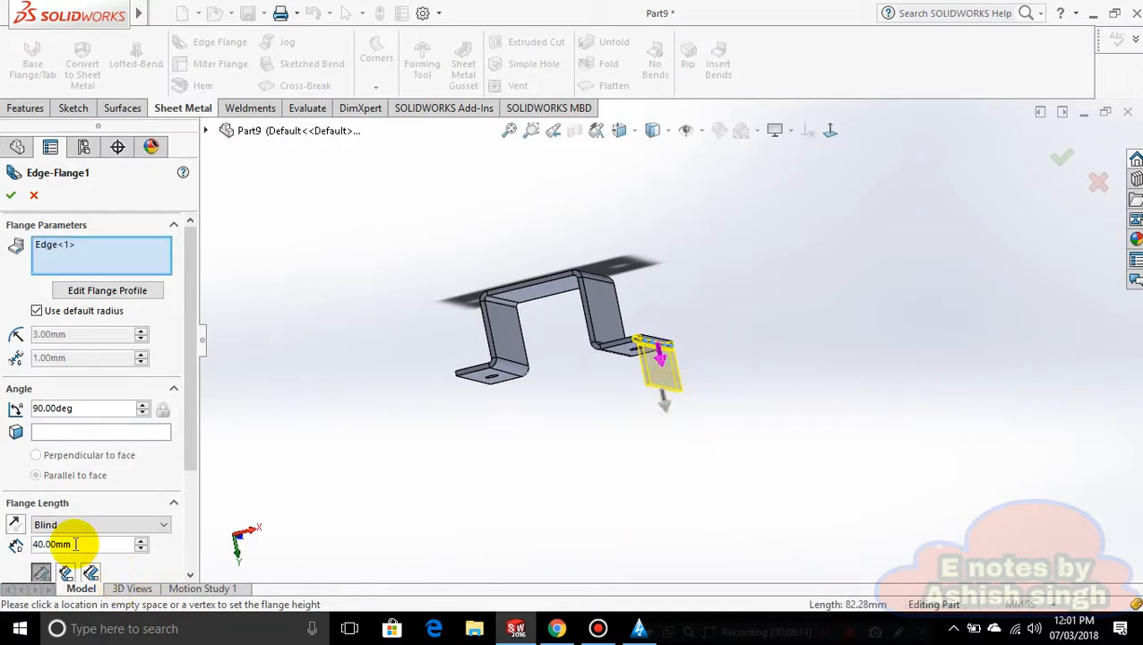
Set the edge flange's blind length to 60 mm and accept the flange
{"action": "key", "text": "BackSpace"}
{"action": "key", "text": "BackSpace"}
{"action": "key", "text": "BackSpace"}
{"action": "key", "text": "BackSpace"}
{"action": "key", "text": "BackSpace"}
{"action": "key", "text": "BackSpace"}
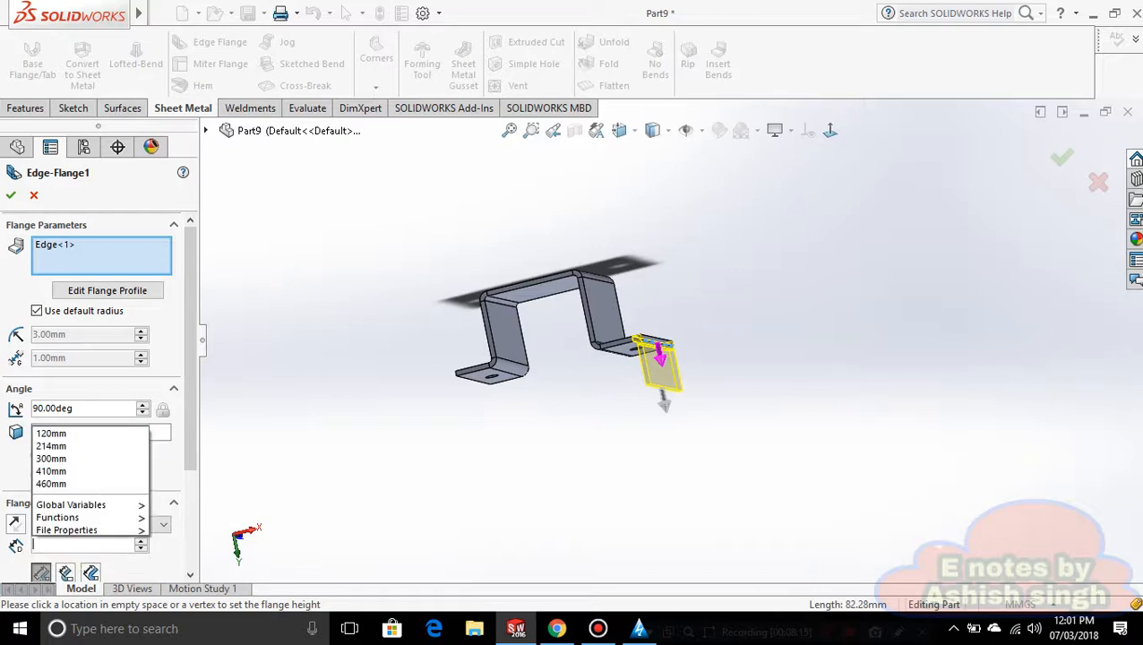
{"action": "type", "text": "60"}
{"action": "key", "text": "Return"}
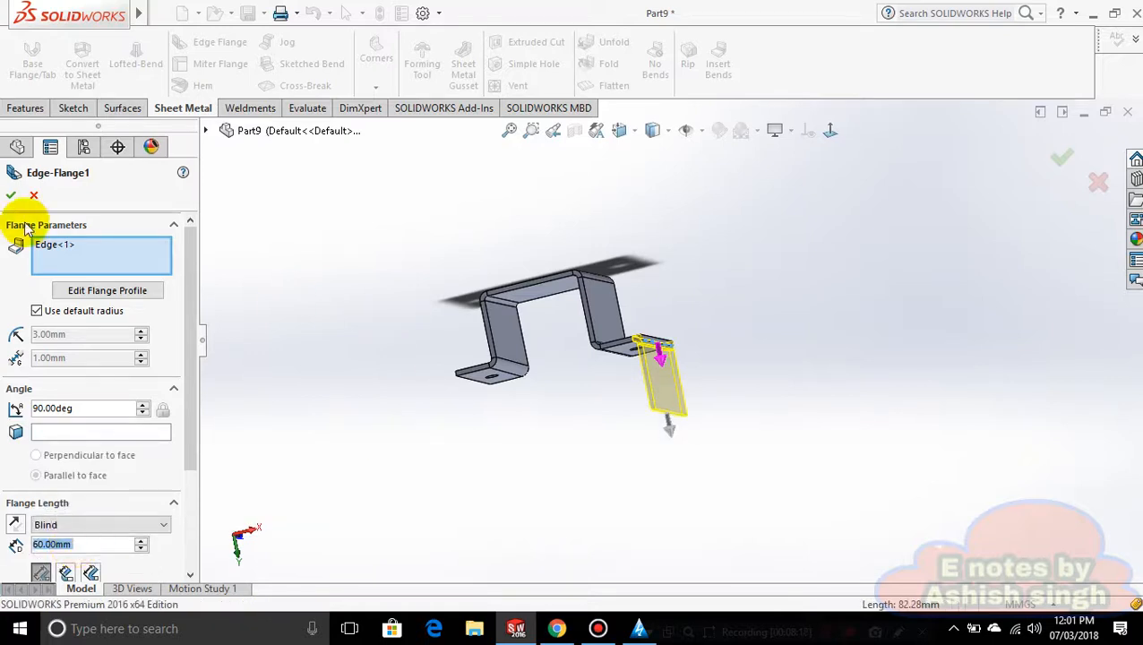
{"action": "left_click", "coordinate": [10, 195]}
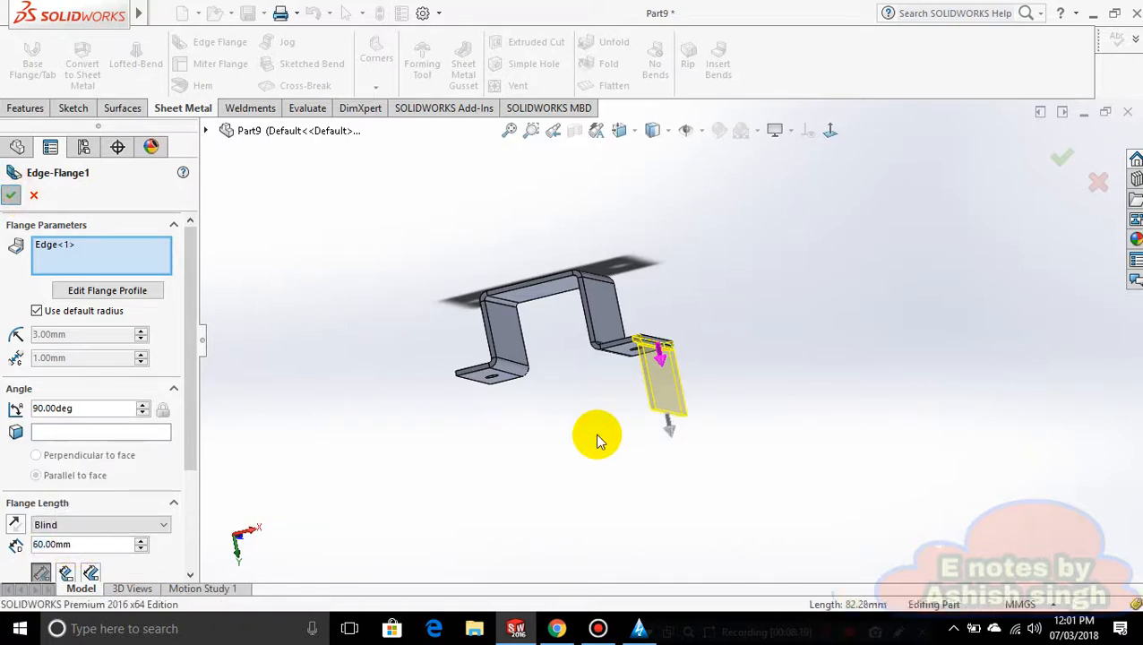
Place a downward 90° edge flange about 80 mm long on the left foot's outer edge, using the default 3 mm radius
{"action": "middle_click_drag", "start_coordinate": [677, 357], "coordinate": [712, 499]}
{"action": "left_click", "coordinate": [206, 42]}
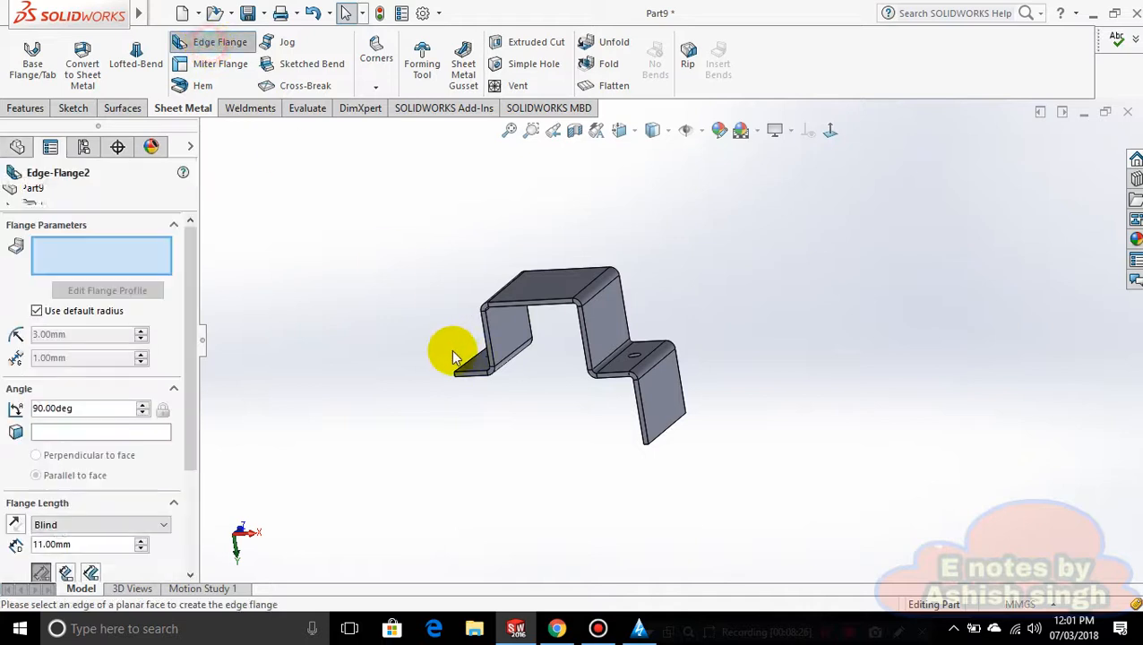
{"action": "middle_click_drag", "start_coordinate": [454, 349], "coordinate": [480, 362]}
{"action": "left_click", "coordinate": [479, 360]}
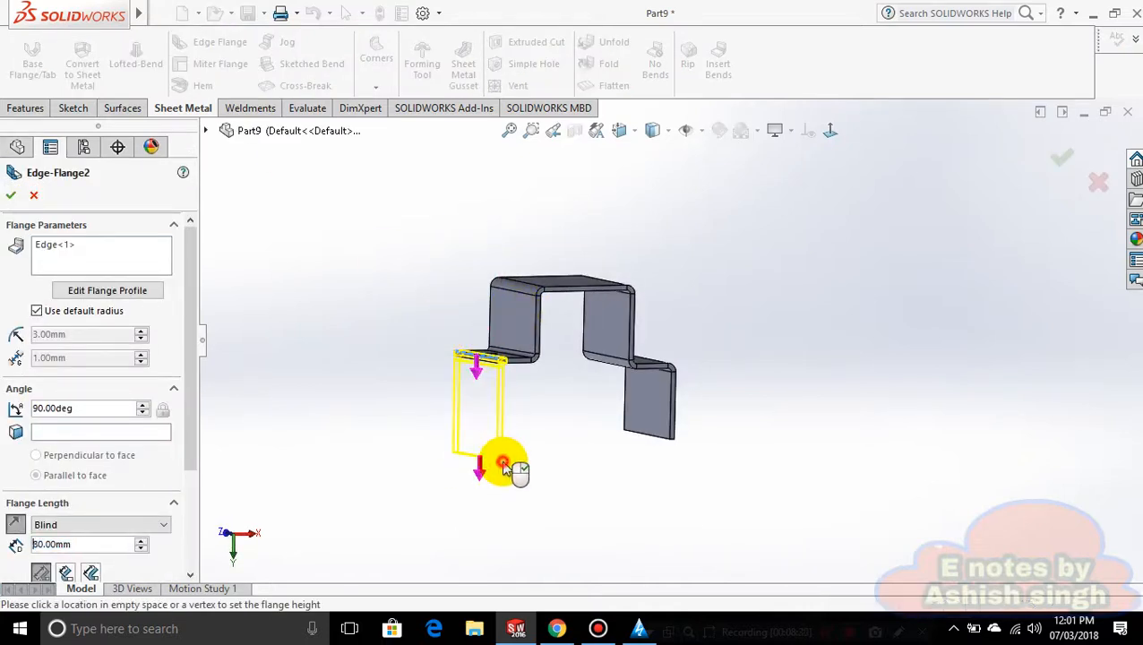
{"action": "left_click", "coordinate": [508, 466]}
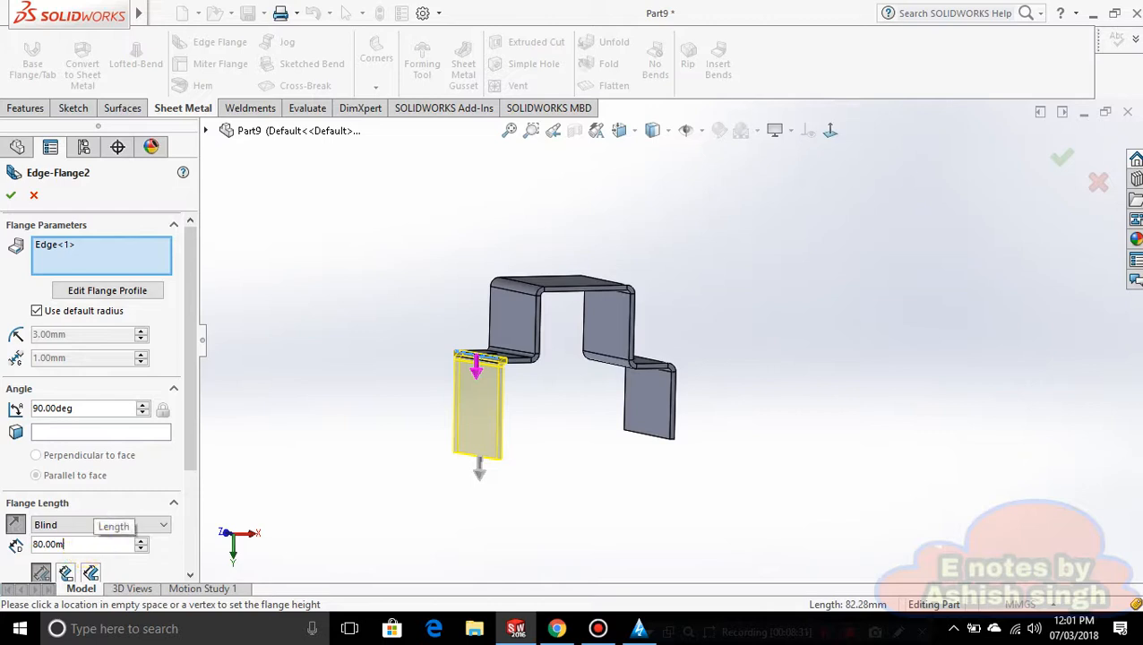
Set the left edge flange's blind length to 60 mm
{"action": "key", "text": "BackSpace"}
{"action": "key", "text": "BackSpace"}
{"action": "key", "text": "BackSpace"}
{"action": "key", "text": "BackSpace"}
{"action": "key", "text": "BackSpace"}
{"action": "key", "text": "BackSpace"}
{"action": "type", "text": "60"}
{"action": "key", "text": "Return"}
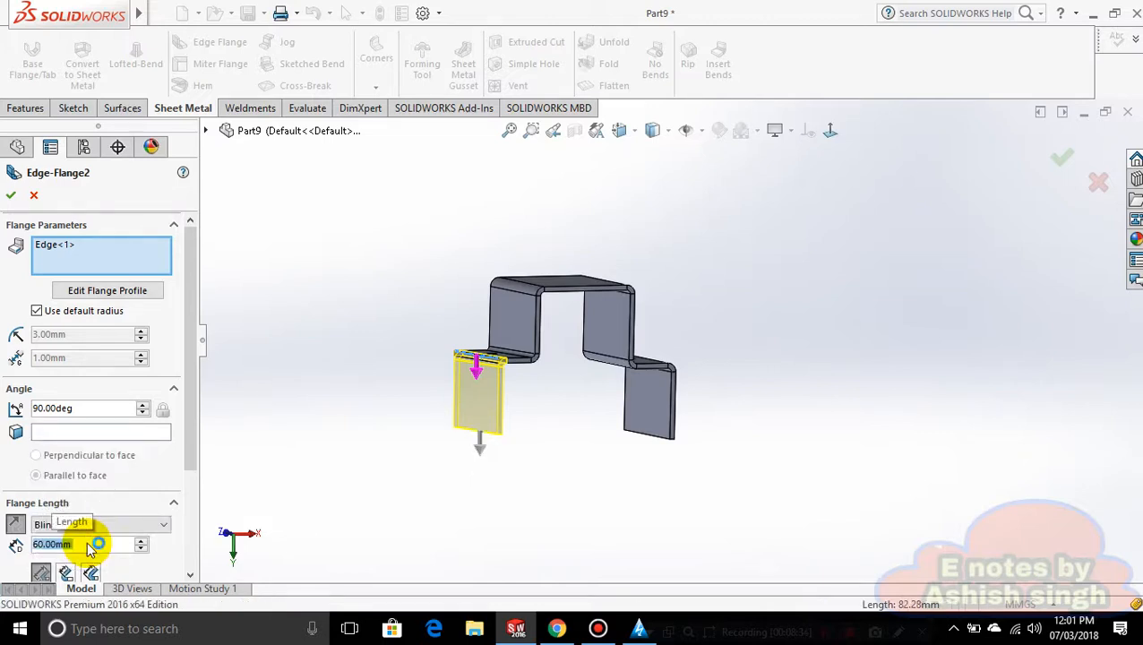
Reduce the left edge flange's angle below 87° so that it splays outward, and accept the flange
{"action": "left_click", "coordinate": [147, 407]}
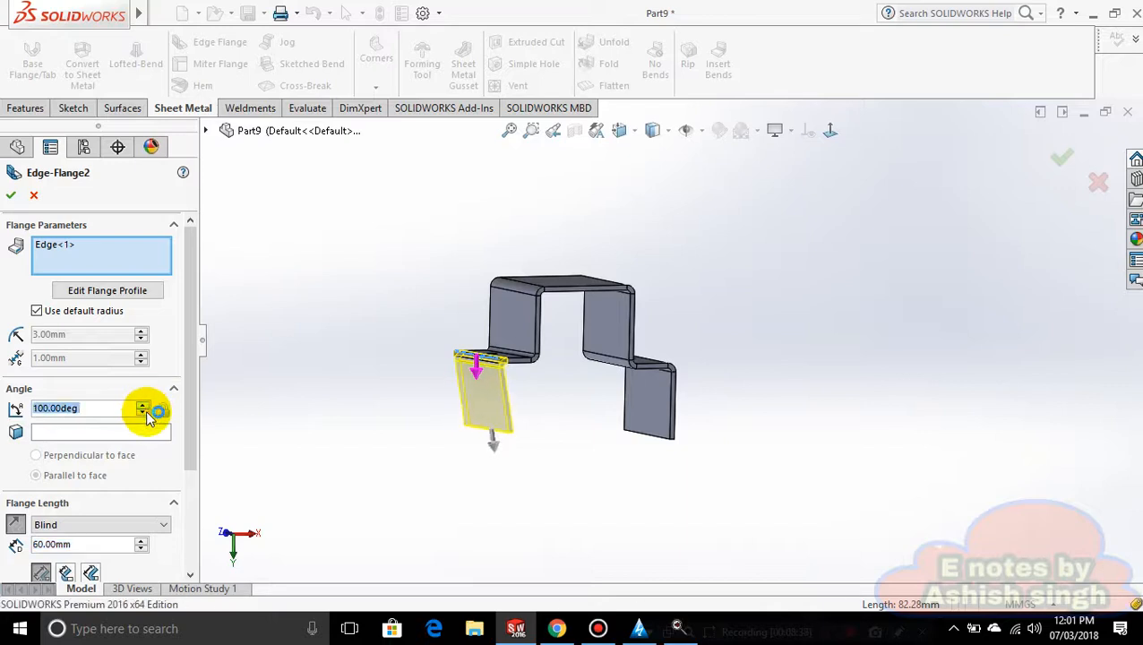
{"action": "left_click", "coordinate": [145, 412]}
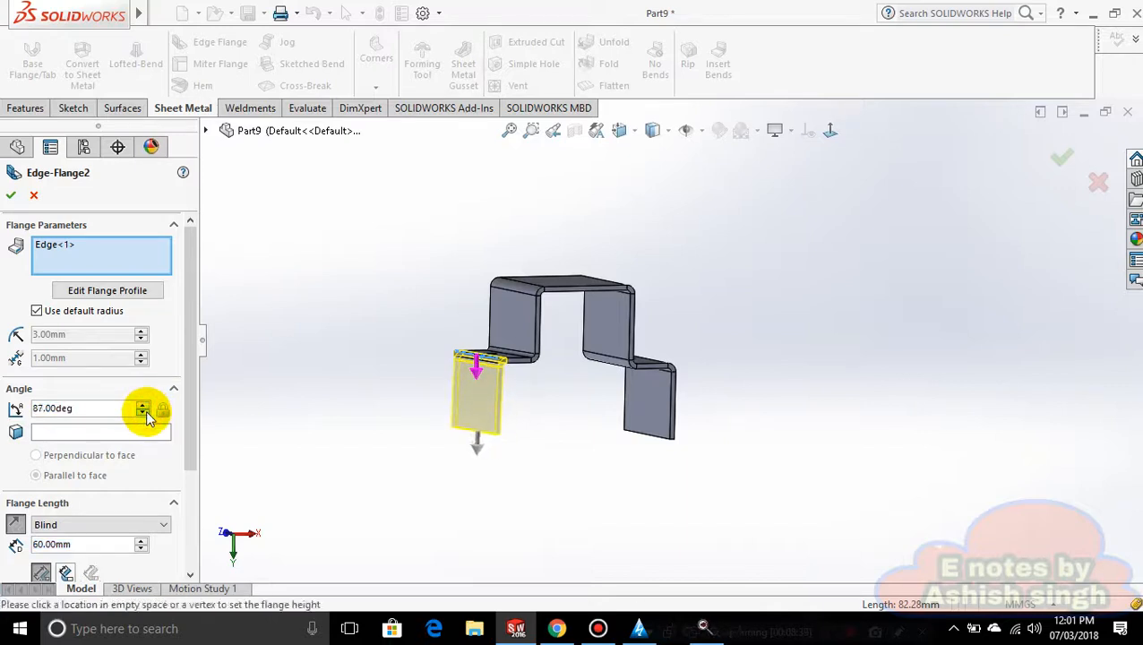
{"action": "left_click", "coordinate": [145, 412]}
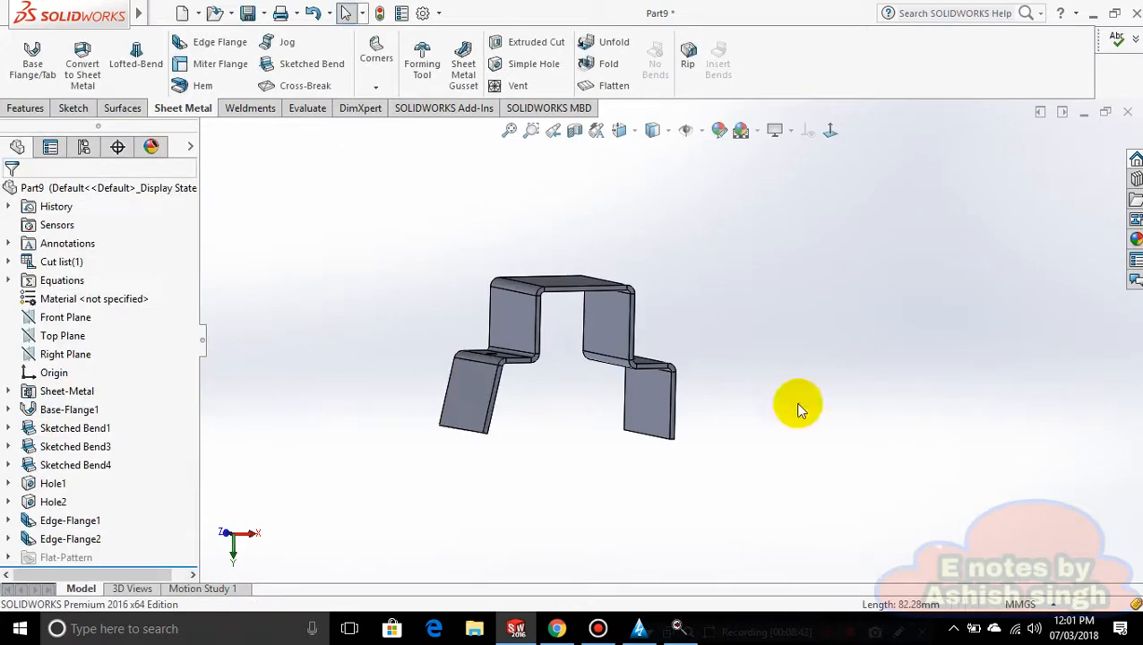
Start an open hem on the bottom edge of the right flange, curling outward with an 80 mm length and 40 mm gap
{"action": "middle_click_drag", "start_coordinate": [918, 391], "coordinate": [719, 488]}
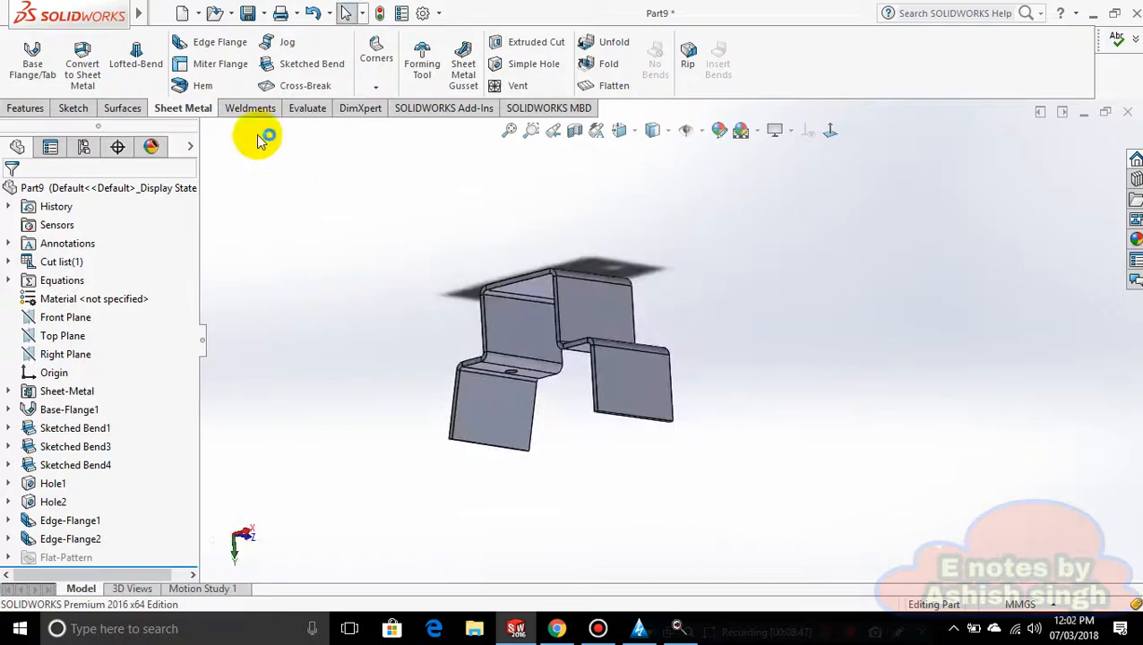
{"action": "left_click", "coordinate": [194, 90]}
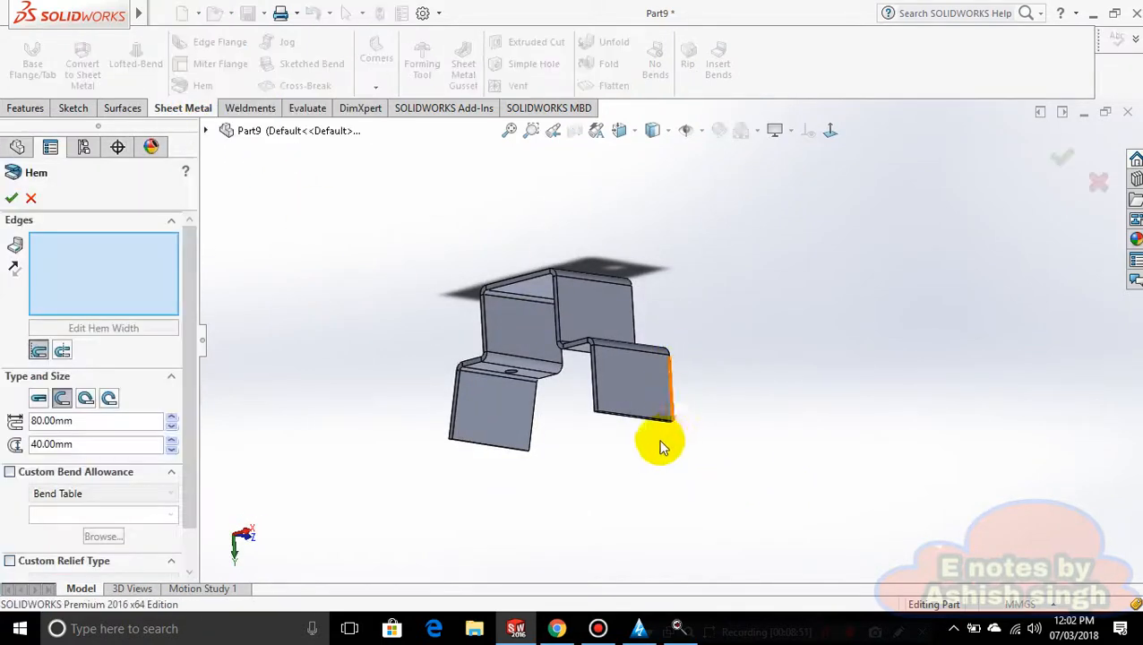
{"action": "middle_click_drag", "start_coordinate": [638, 446], "coordinate": [668, 465]}
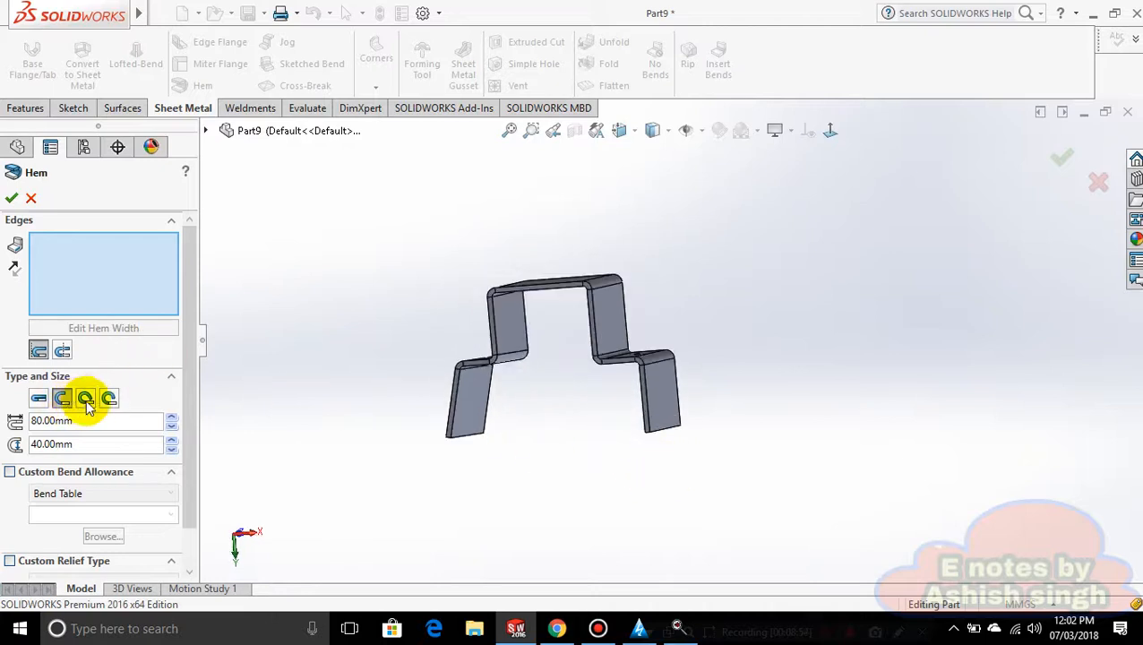
{"action": "scroll", "coordinate": [571, 412], "scroll_direction": "down", "scroll_amount": 3}
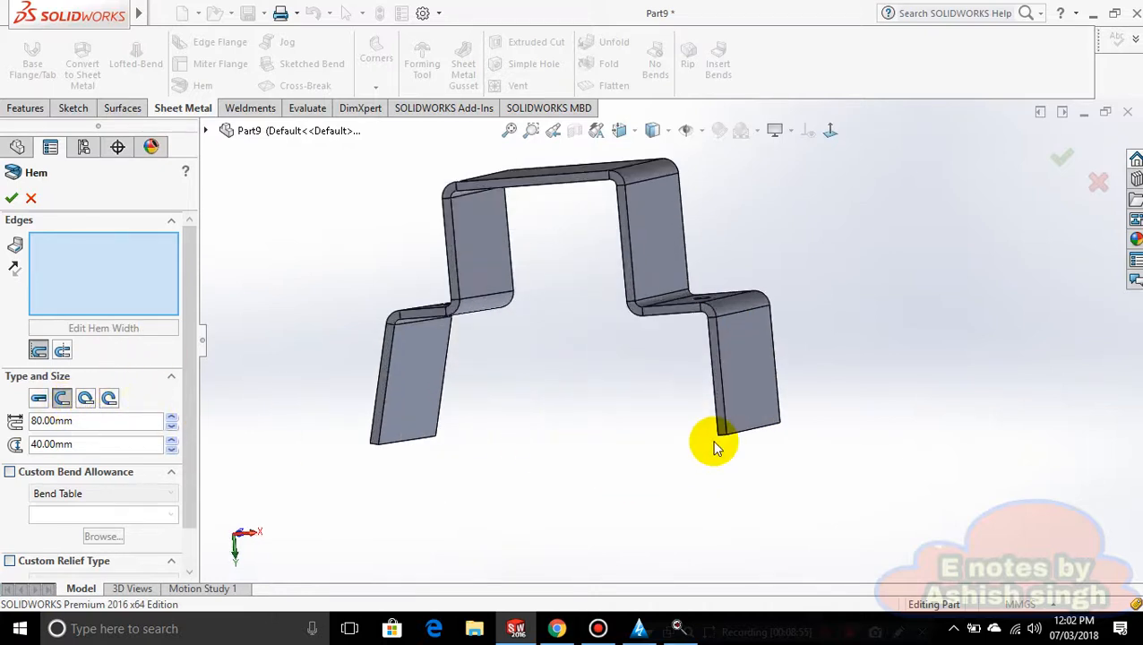
{"action": "middle_click_drag", "start_coordinate": [713, 440], "coordinate": [731, 380]}
{"action": "left_click", "coordinate": [757, 410]}
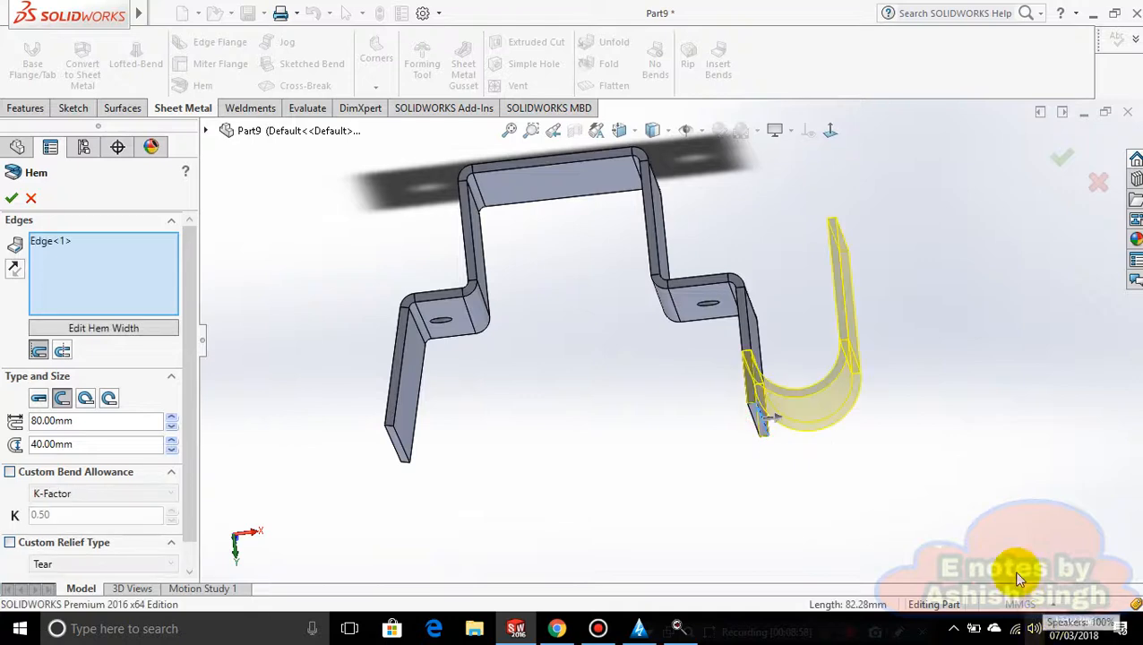
Try the closed, open and teardrop hem types in turn on the right flange's bottom edge
{"action": "middle_click_drag", "start_coordinate": [928, 313], "coordinate": [910, 362]}
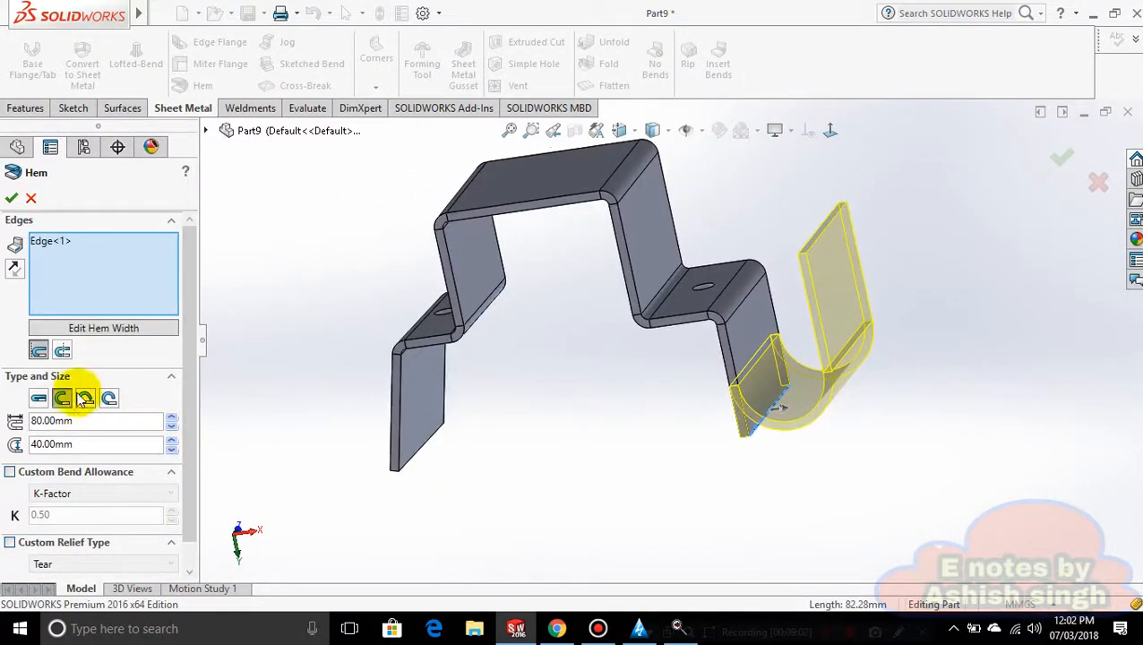
{"action": "left_click", "coordinate": [43, 399]}
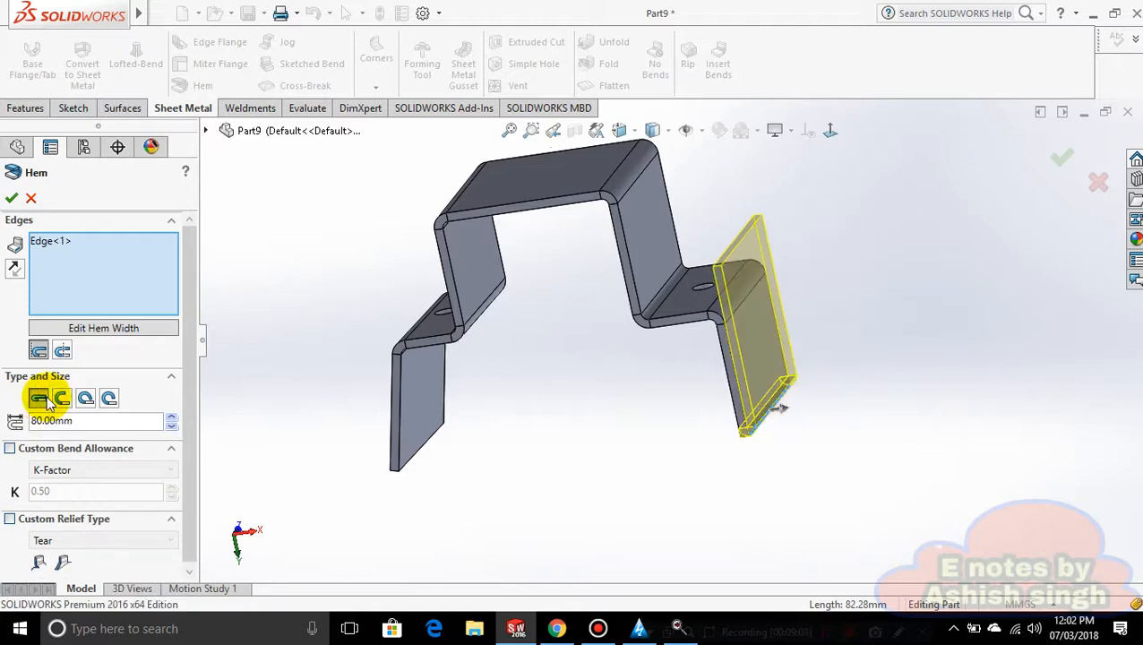
{"action": "left_click", "coordinate": [65, 399]}
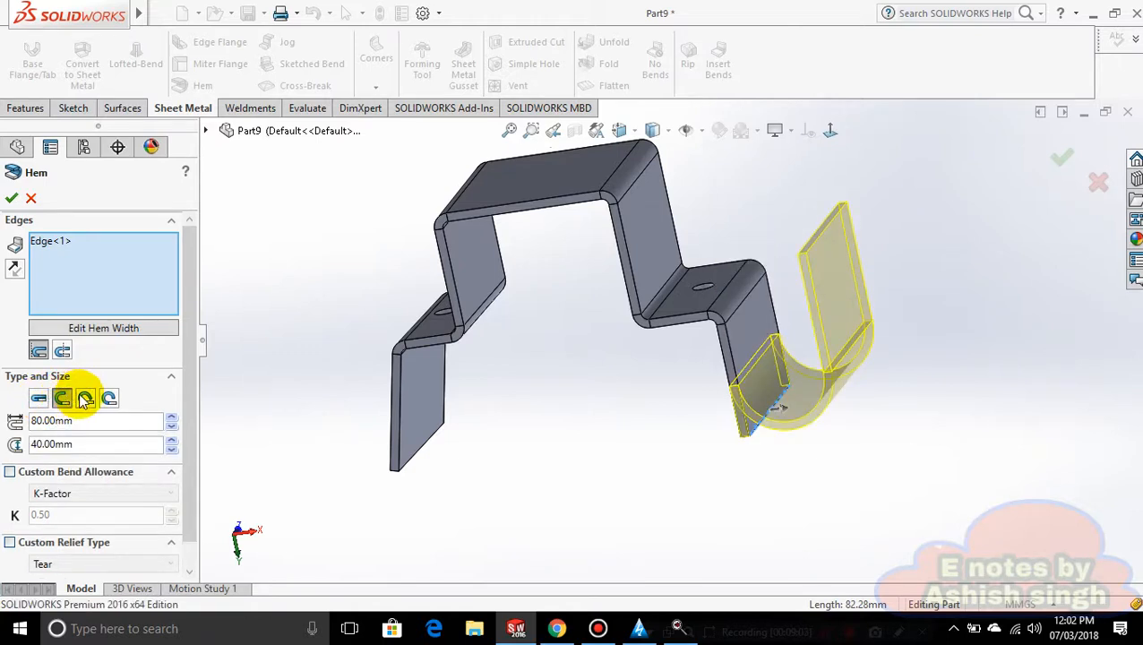
{"action": "left_click", "coordinate": [85, 399]}
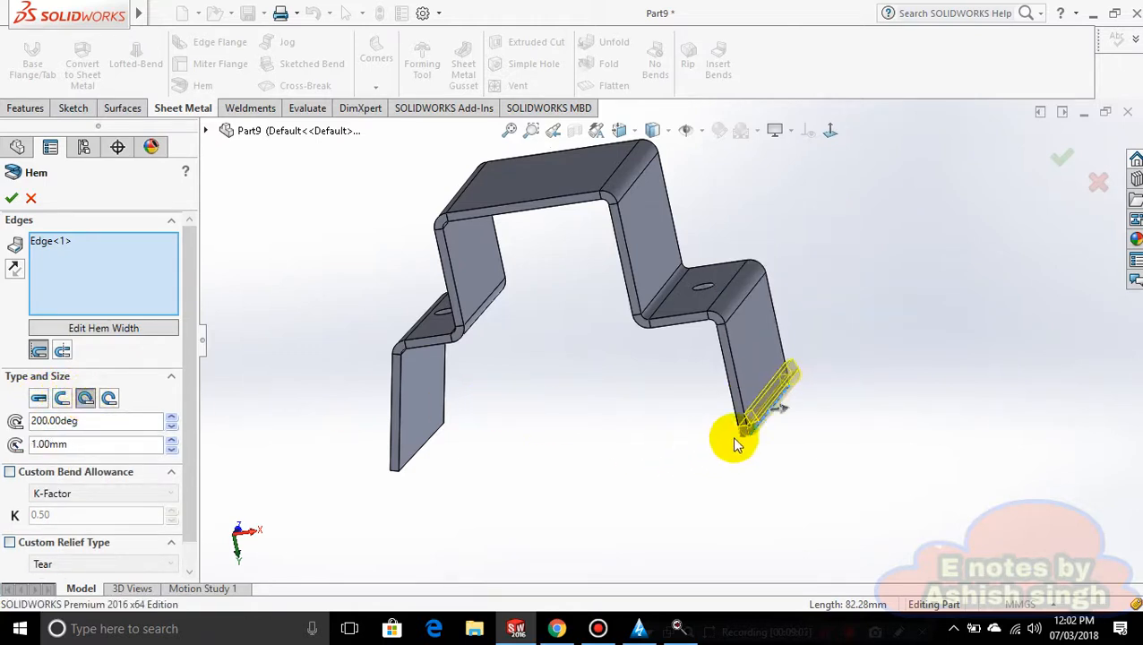
{"action": "scroll", "coordinate": [806, 376], "scroll_direction": "down", "scroll_amount": 5}
{"action": "middle_click_drag", "start_coordinate": [814, 339], "coordinate": [837, 310]}
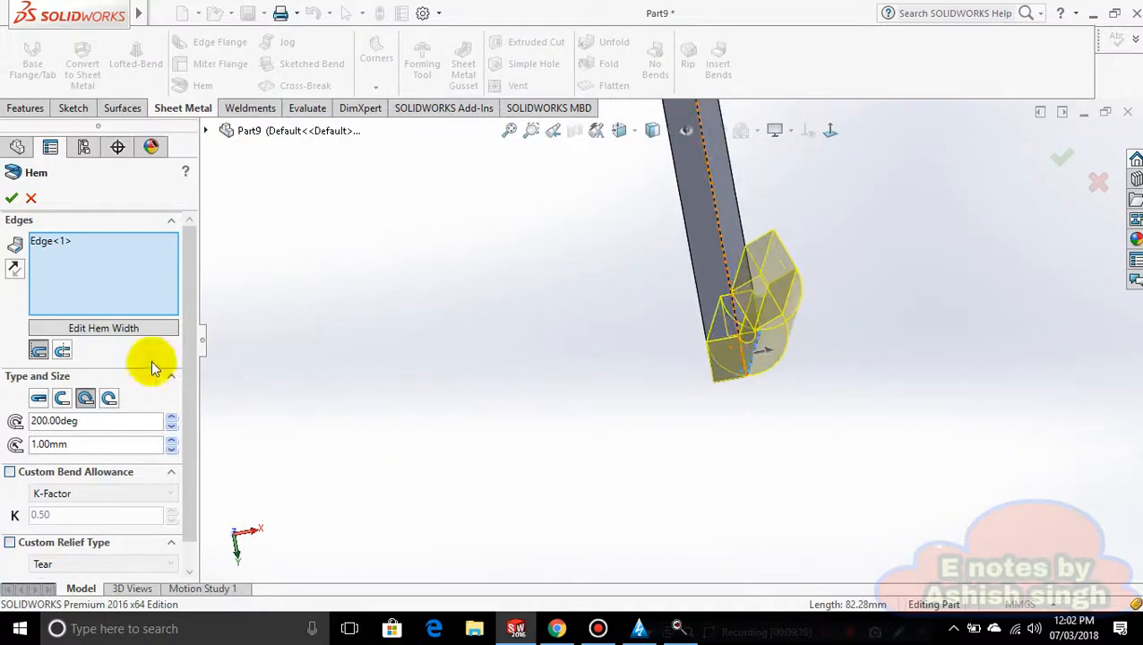
Make the right flange's hem a rolled type with a 297° angle and 31 mm radius, and accept it
{"action": "left_click", "coordinate": [108, 400]}
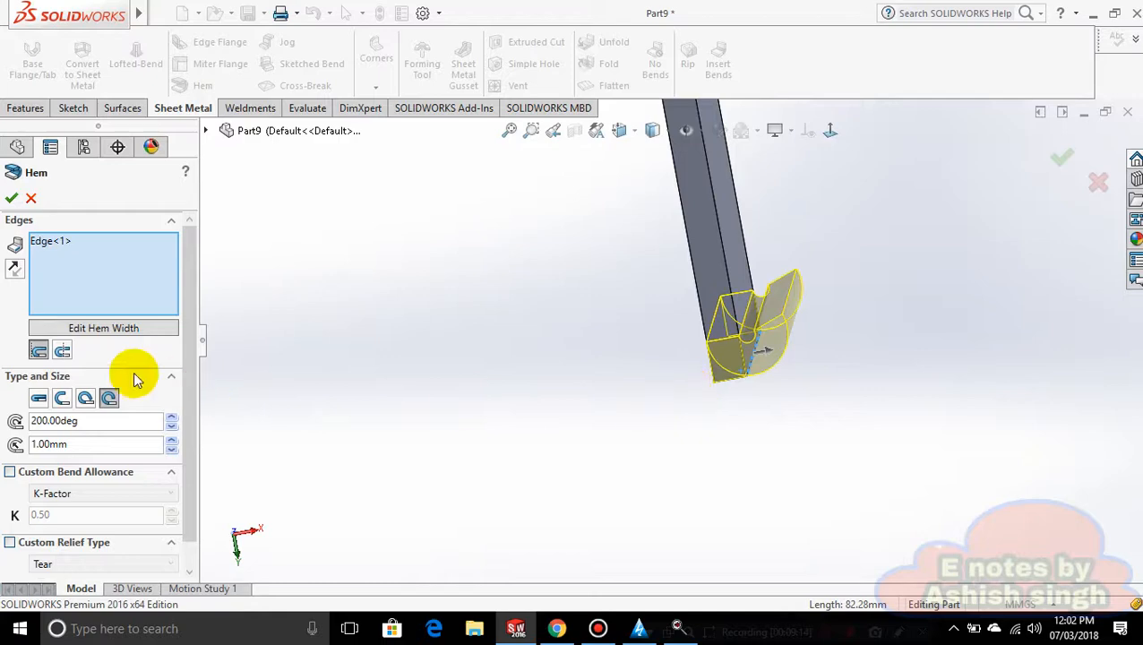
{"action": "left_click", "coordinate": [171, 441]}
{"action": "scroll", "coordinate": [541, 416], "scroll_direction": "up", "scroll_amount": 5}
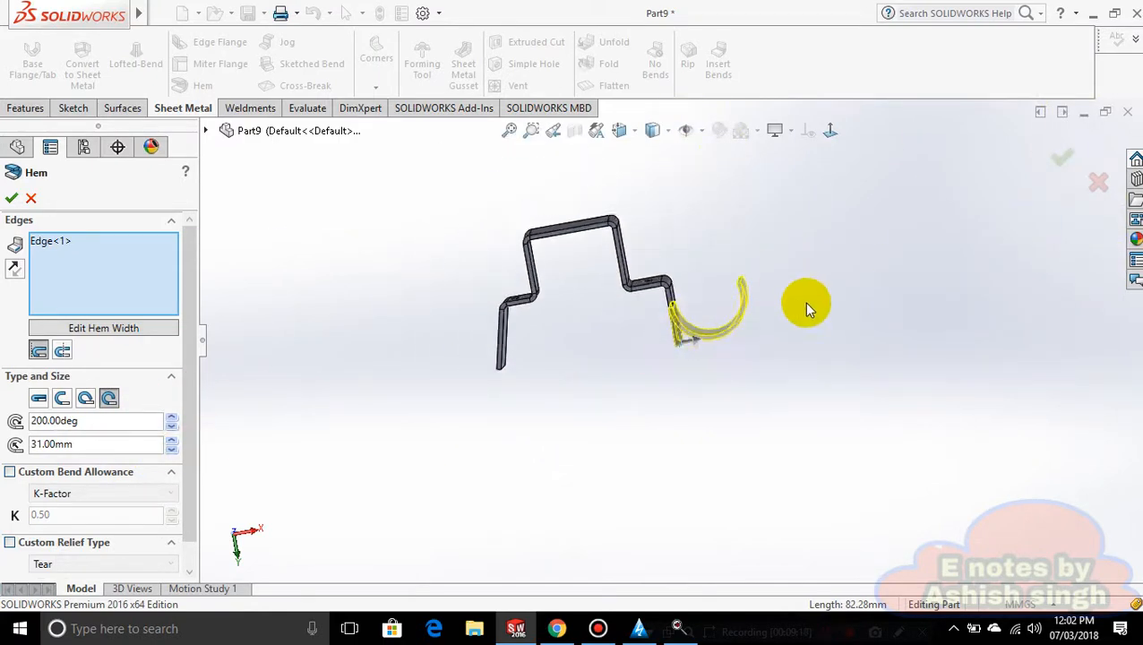
{"action": "scroll", "coordinate": [803, 301], "scroll_direction": "down", "scroll_amount": 3}
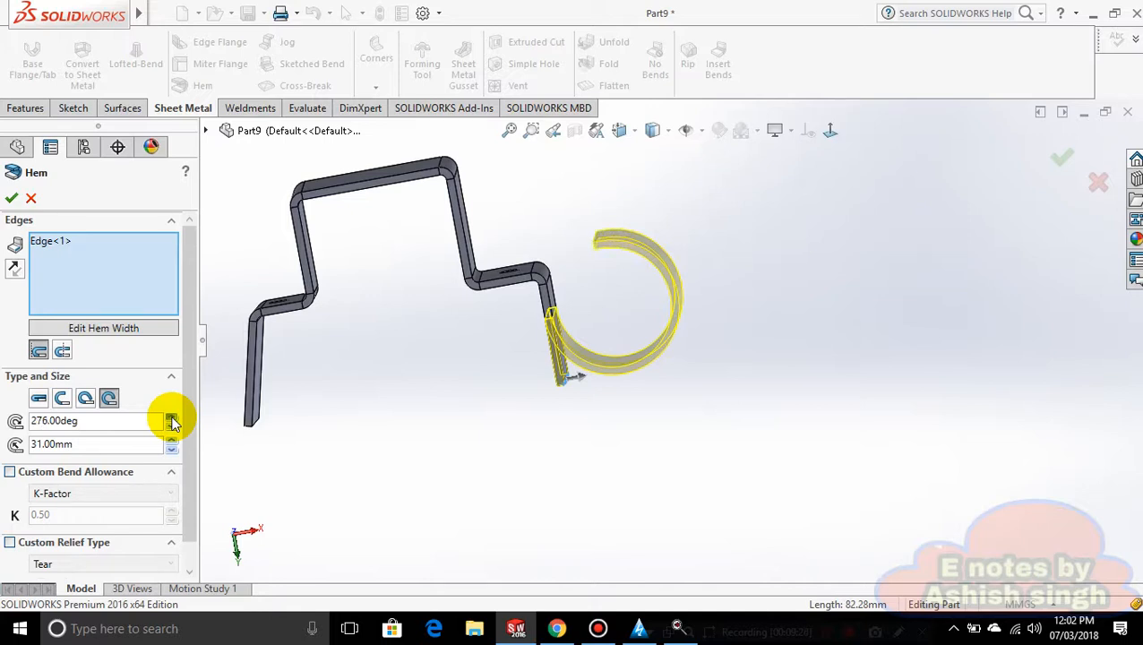
{"action": "left_click", "coordinate": [172, 418]}
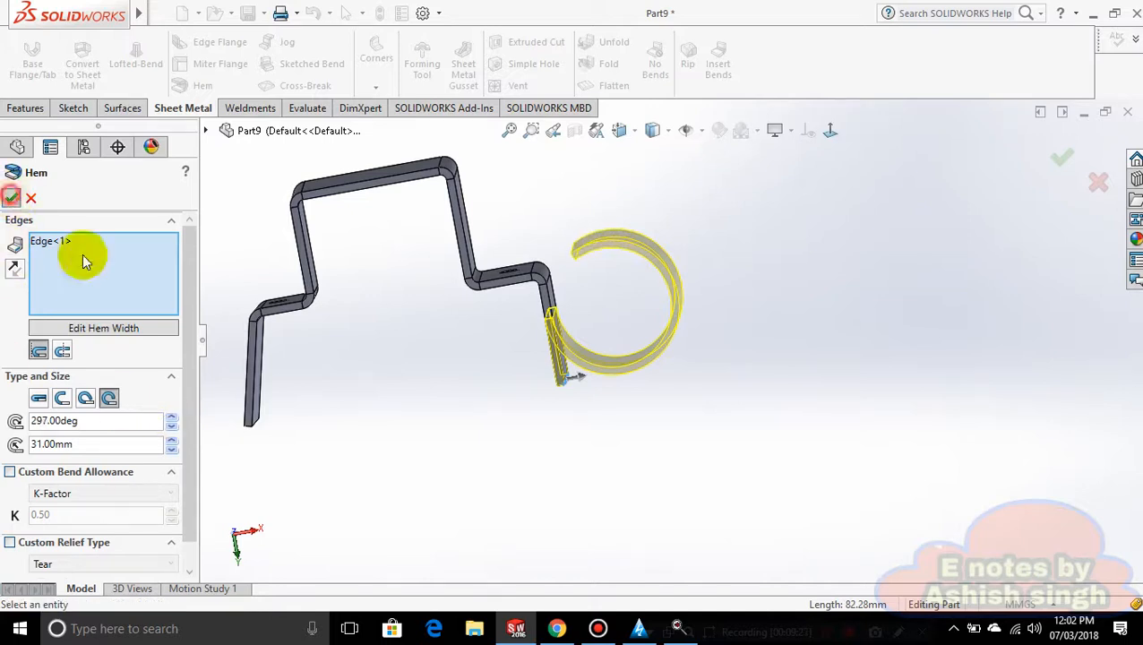
{"action": "left_click", "coordinate": [530, 405]}
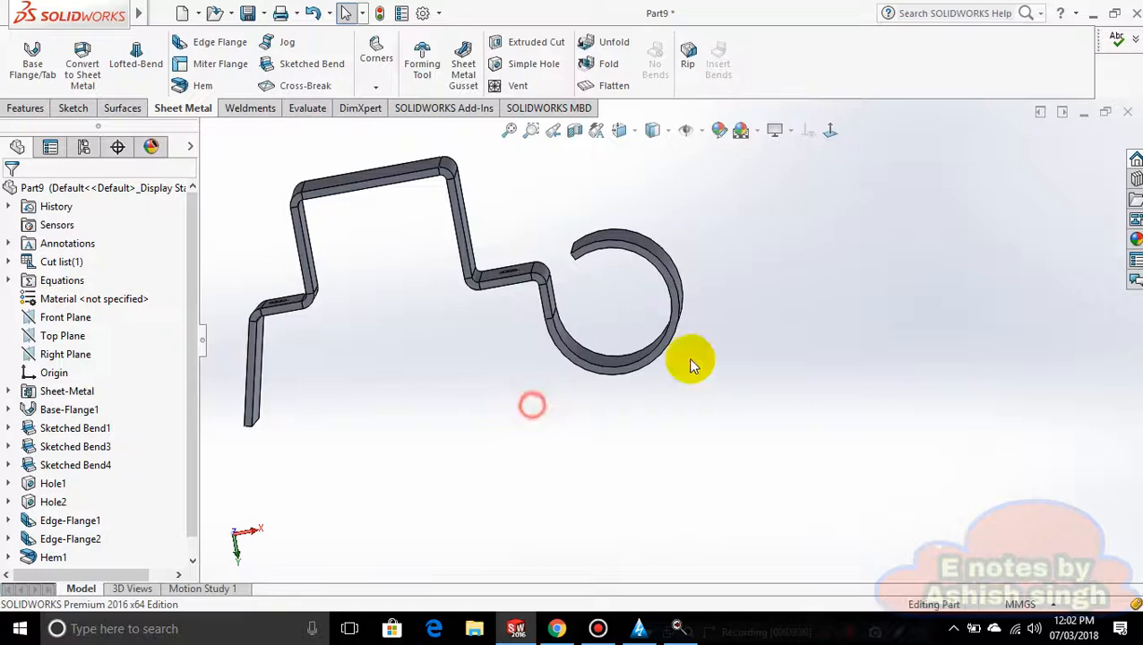
Start an open hem on the left flange's bottom edge, with its direction reversed so it curls outward
{"action": "middle_click_drag", "start_coordinate": [688, 359], "coordinate": [595, 261]}
{"action": "scroll", "coordinate": [703, 309], "scroll_direction": "up", "scroll_amount": 3}
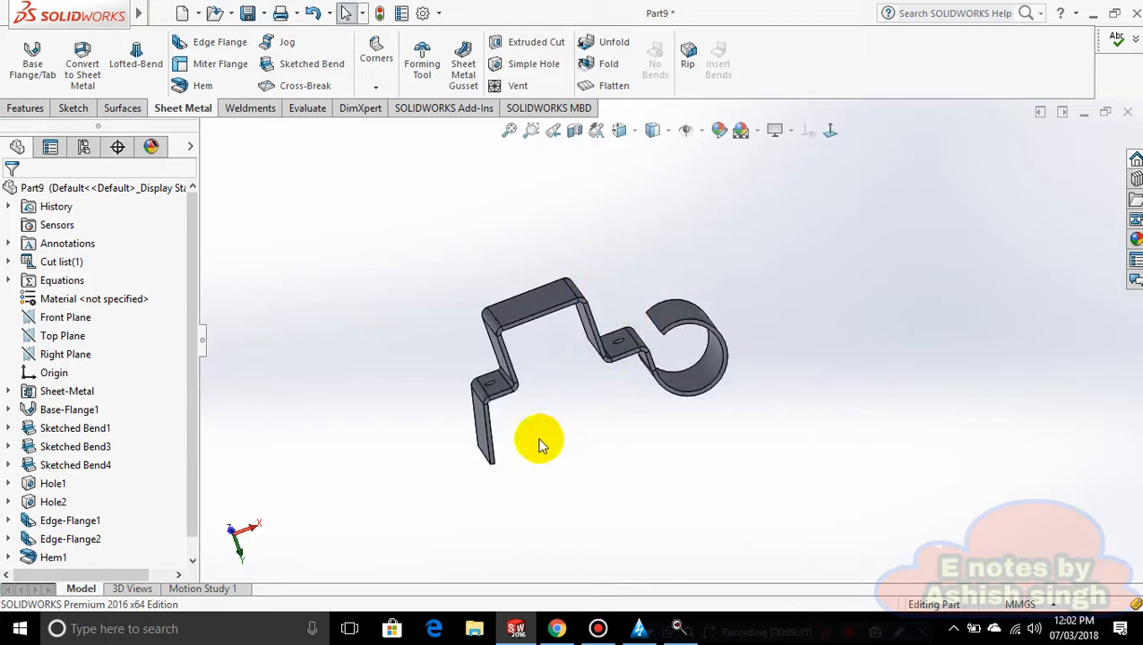
{"action": "left_click", "coordinate": [197, 85]}
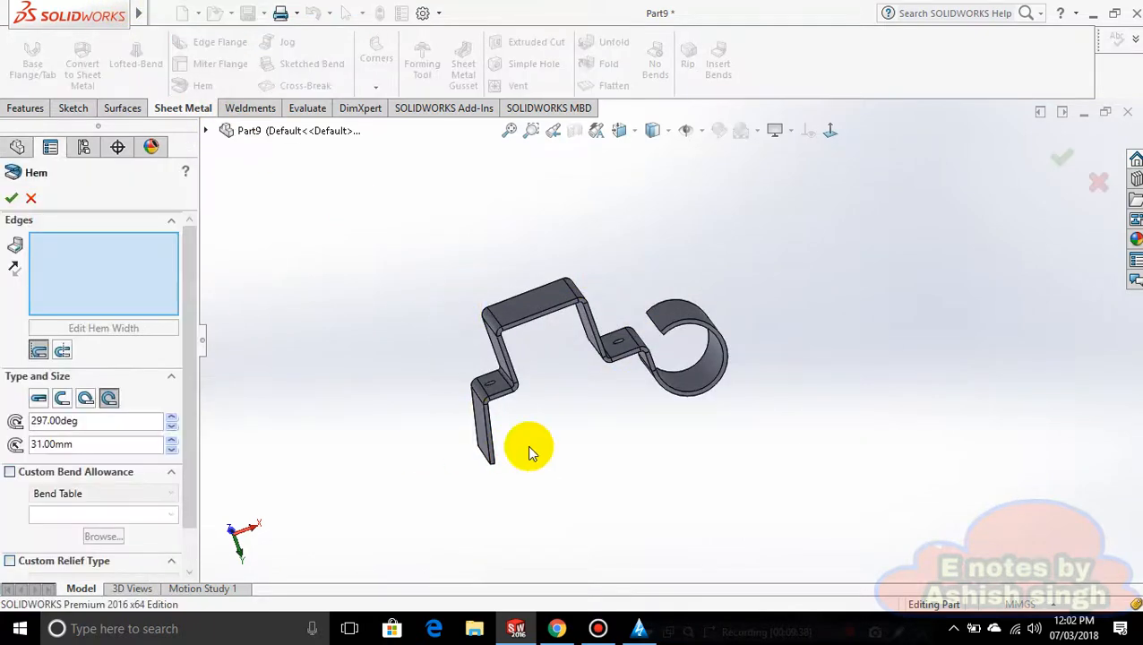
{"action": "middle_click_drag", "start_coordinate": [502, 476], "coordinate": [505, 491]}
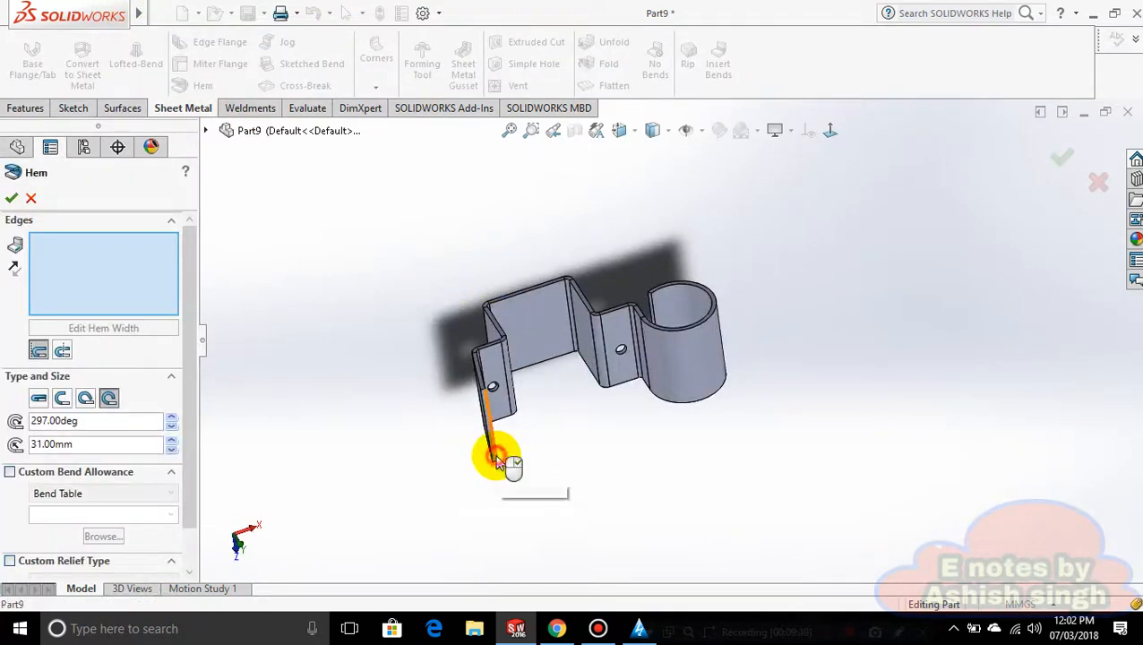
{"action": "left_click", "coordinate": [497, 457]}
{"action": "middle_click_drag", "start_coordinate": [533, 450], "coordinate": [537, 576]}
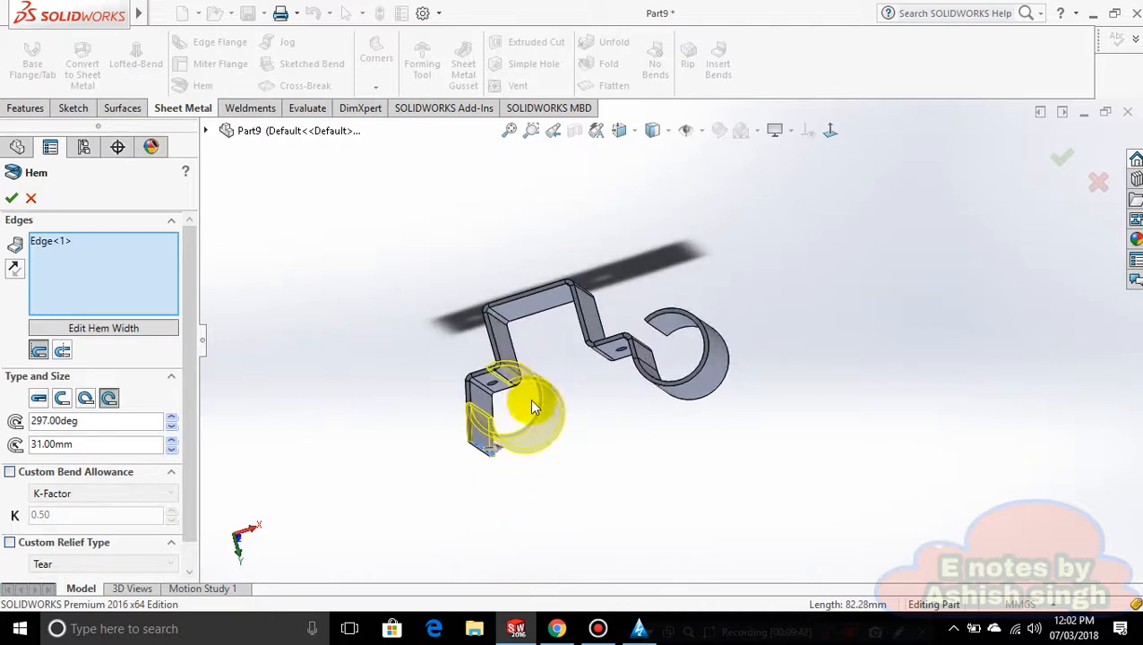
{"action": "left_click", "coordinate": [494, 452]}
{"action": "middle_click_drag", "start_coordinate": [553, 488], "coordinate": [515, 425]}
{"action": "left_click", "coordinate": [64, 402]}
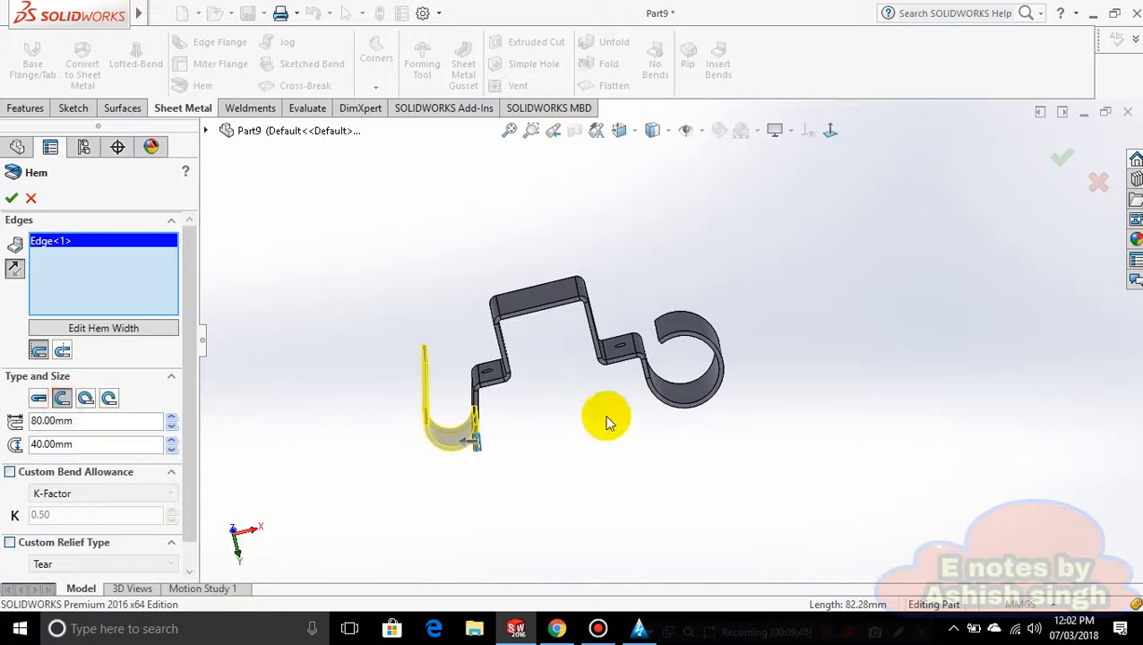
Set the left hem's length to 140 mm and its gap distance to 50 mm, and accept the hem
{"action": "scroll", "coordinate": [474, 388], "scroll_direction": "up", "scroll_amount": 2}
{"action": "scroll", "coordinate": [674, 469], "scroll_direction": "down", "scroll_amount": 3}
{"action": "scroll", "coordinate": [232, 441], "scroll_direction": "down", "scroll_amount": 3}
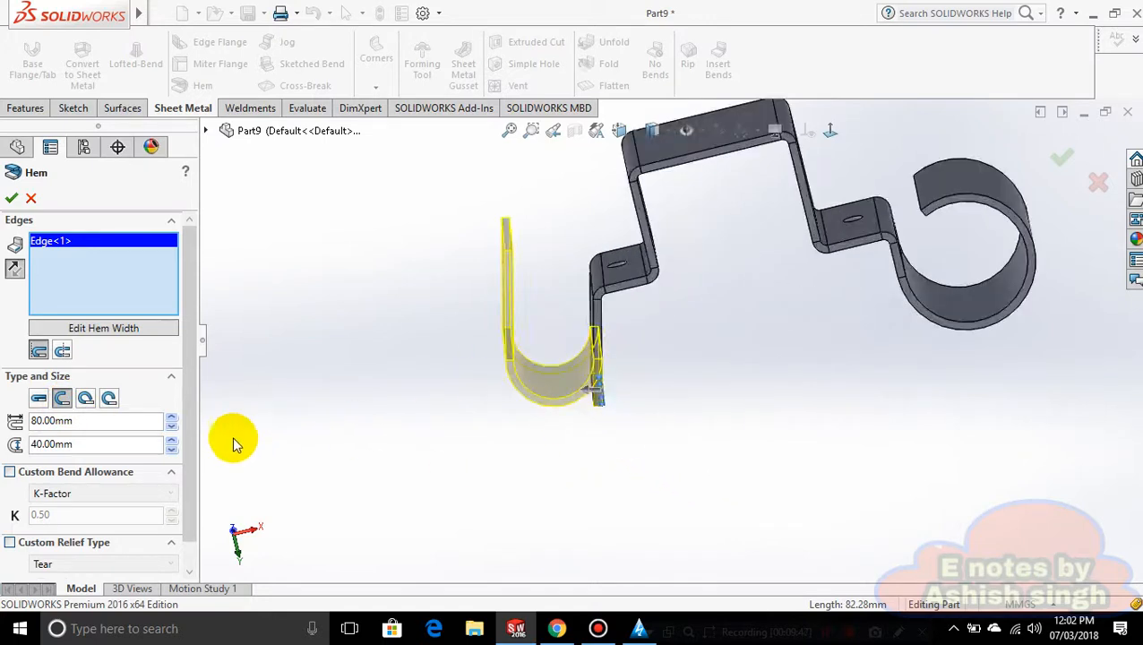
{"action": "left_click", "coordinate": [171, 440]}
{"action": "left_click", "coordinate": [173, 440]}
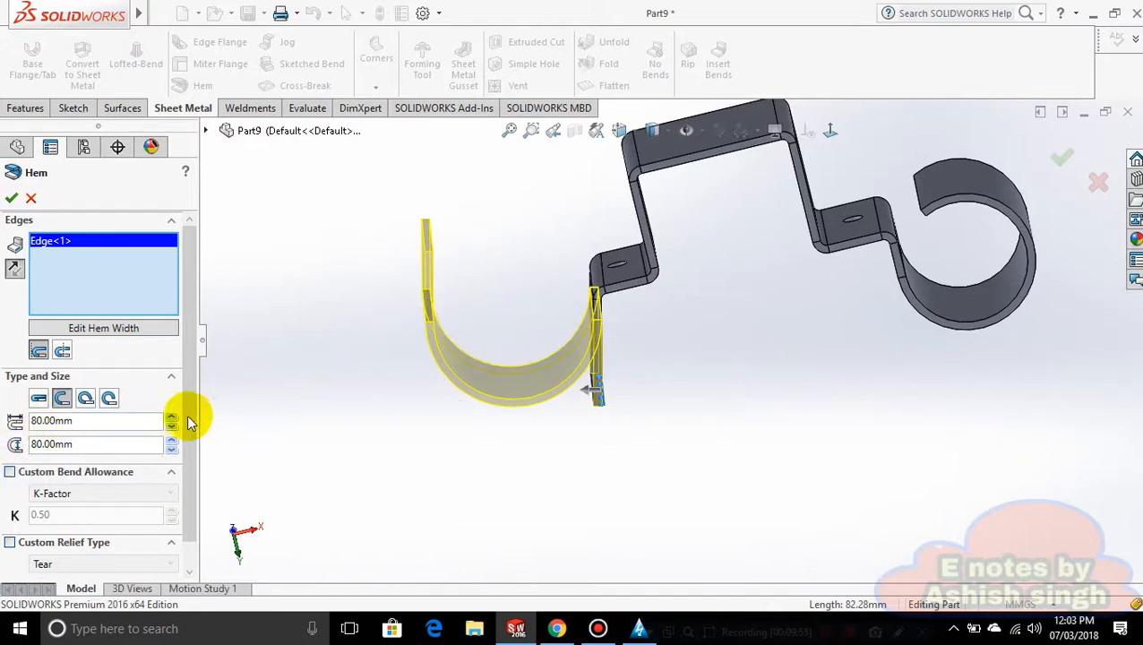
{"action": "scroll", "coordinate": [519, 385], "scroll_direction": "up", "scroll_amount": 5}
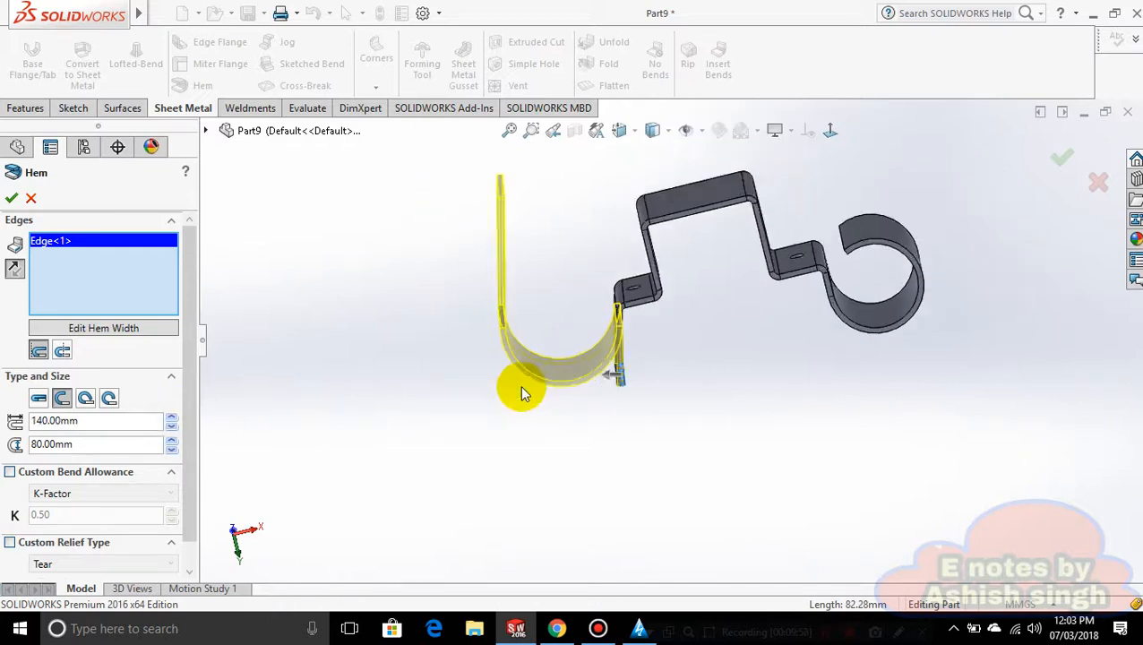
{"action": "left_click", "coordinate": [173, 450]}
{"action": "left_click", "coordinate": [173, 450]}
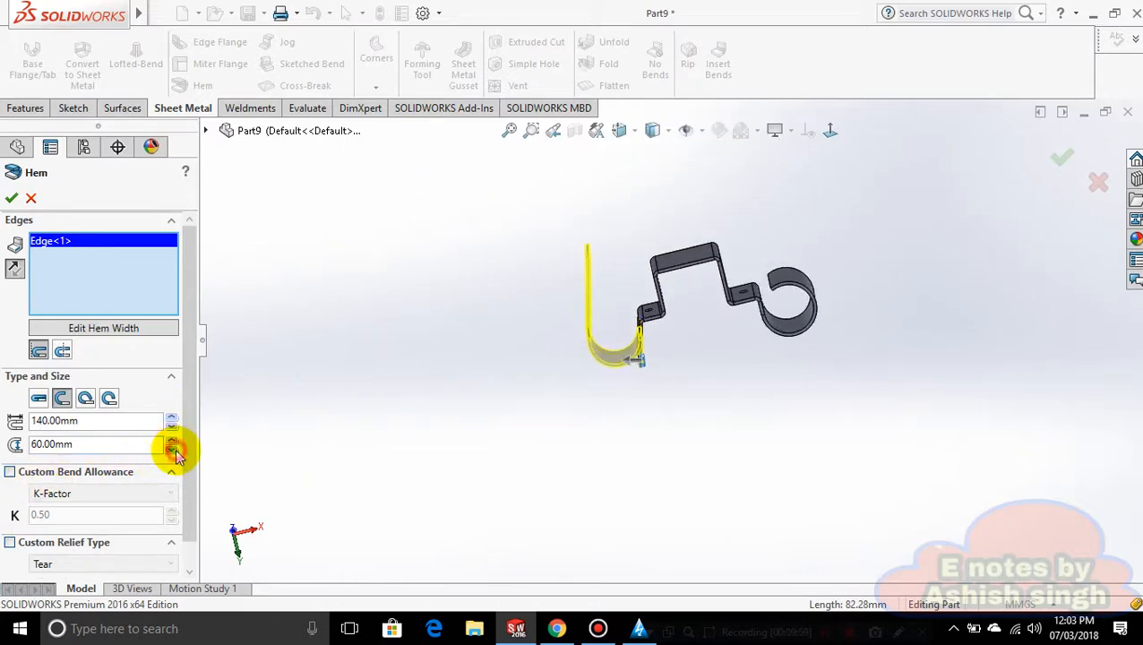
{"action": "left_click", "coordinate": [11, 201]}
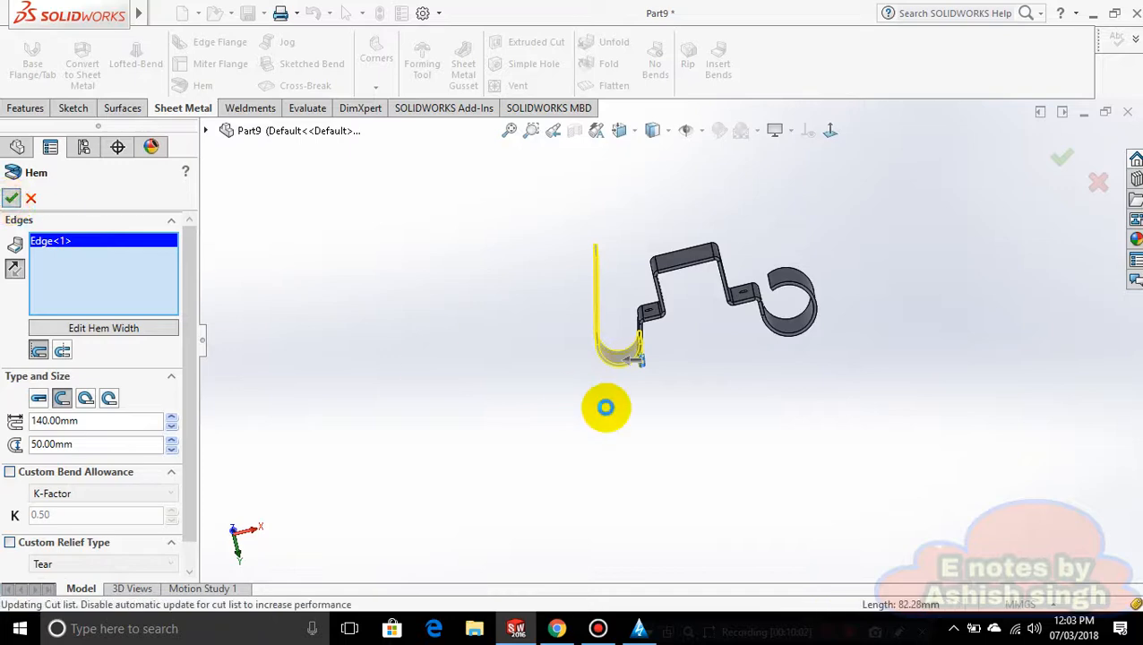
Flatten the finished bracket into its flat pattern
{"action": "middle_click_drag", "start_coordinate": [678, 362], "coordinate": [760, 385]}
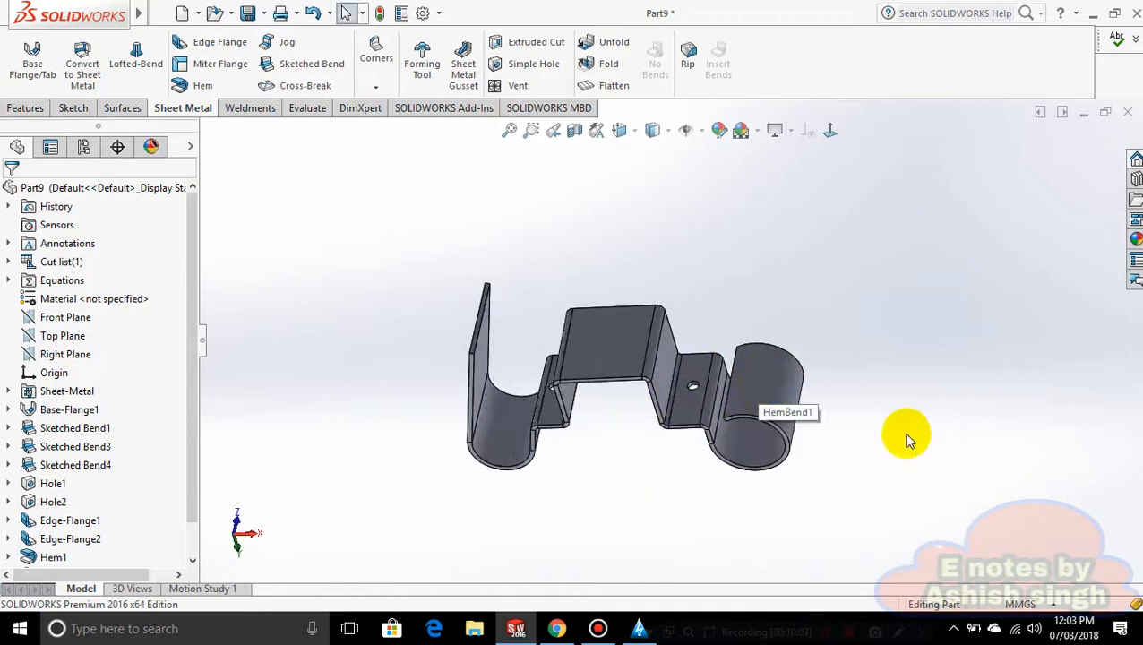
{"action": "middle_click_drag", "start_coordinate": [906, 439], "coordinate": [904, 387]}
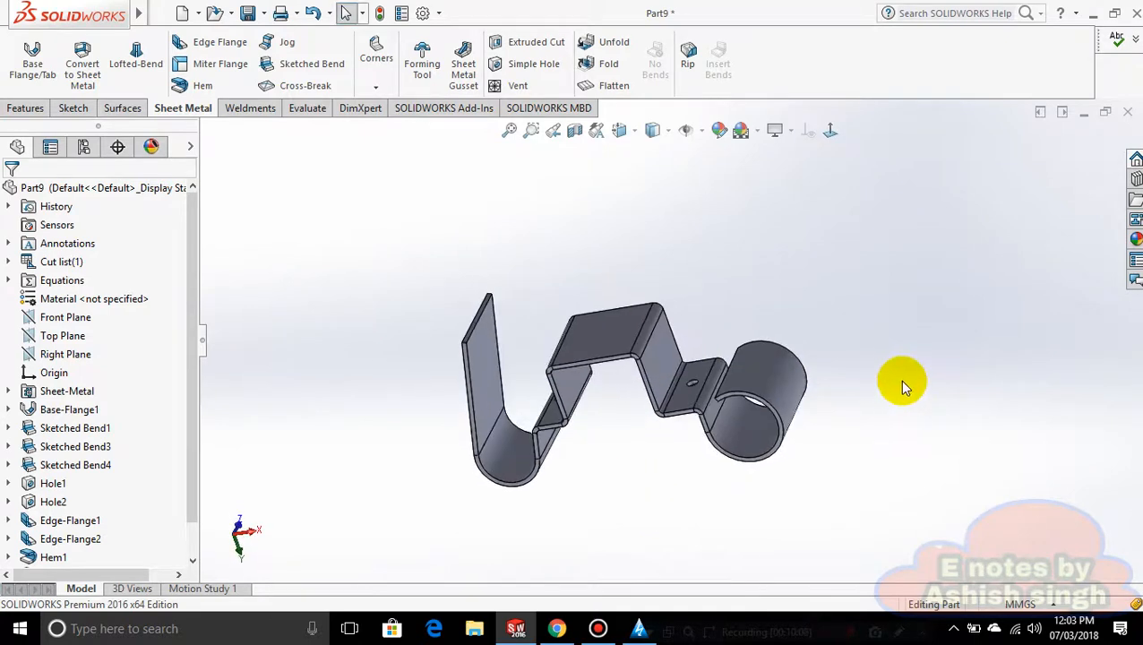
{"action": "left_click", "coordinate": [614, 85]}
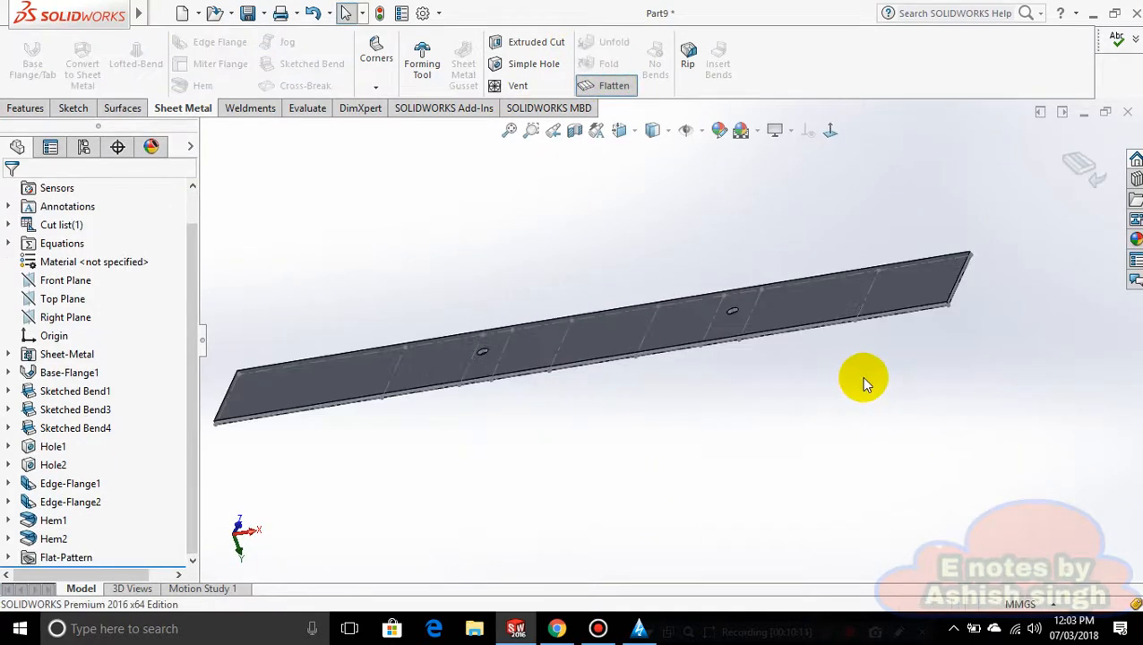
Leave the flat pattern and return the bracket to its folded shape
{"action": "middle_click_drag", "start_coordinate": [704, 255], "coordinate": [751, 358]}
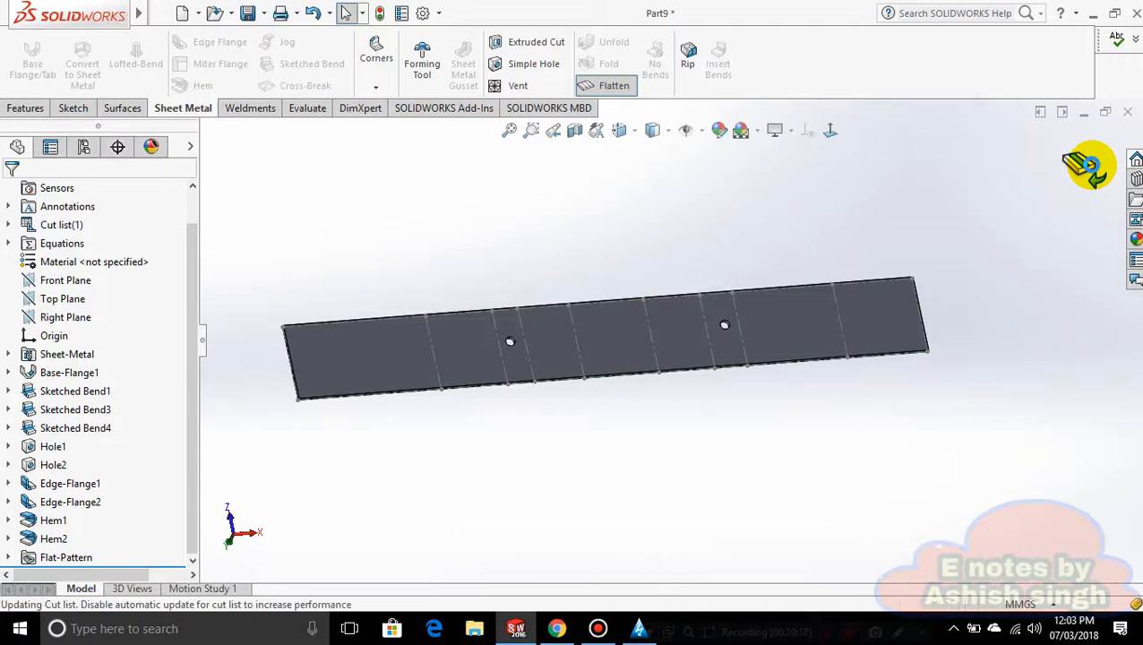
{"action": "left_click", "coordinate": [1089, 167]}
{"action": "middle_click_drag", "start_coordinate": [780, 493], "coordinate": [713, 524]}
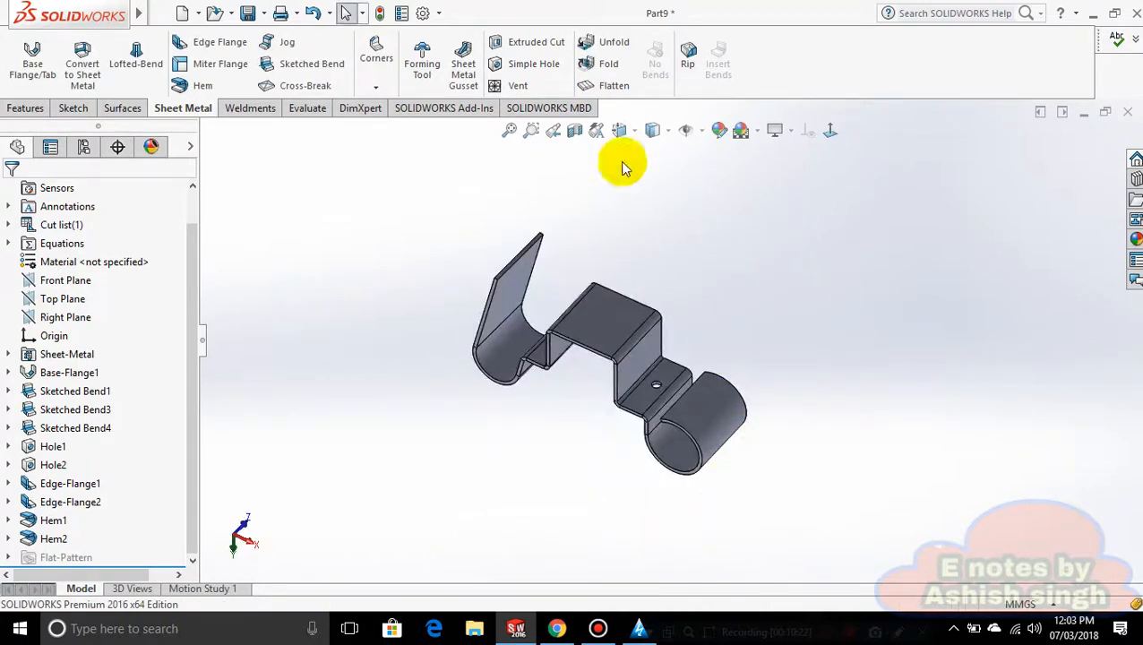
Switch the bracket to its flat pattern and back to the folded shape twice to compare both states
{"action": "left_click", "coordinate": [609, 92]}
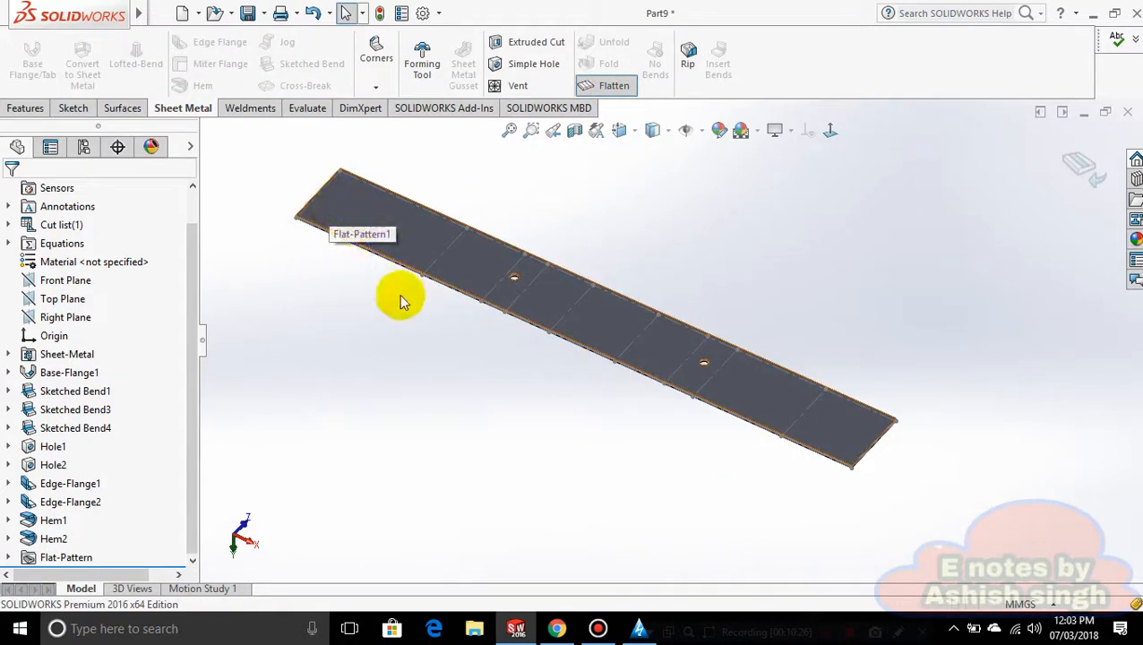
{"action": "middle_click_drag", "start_coordinate": [395, 298], "coordinate": [340, 403]}
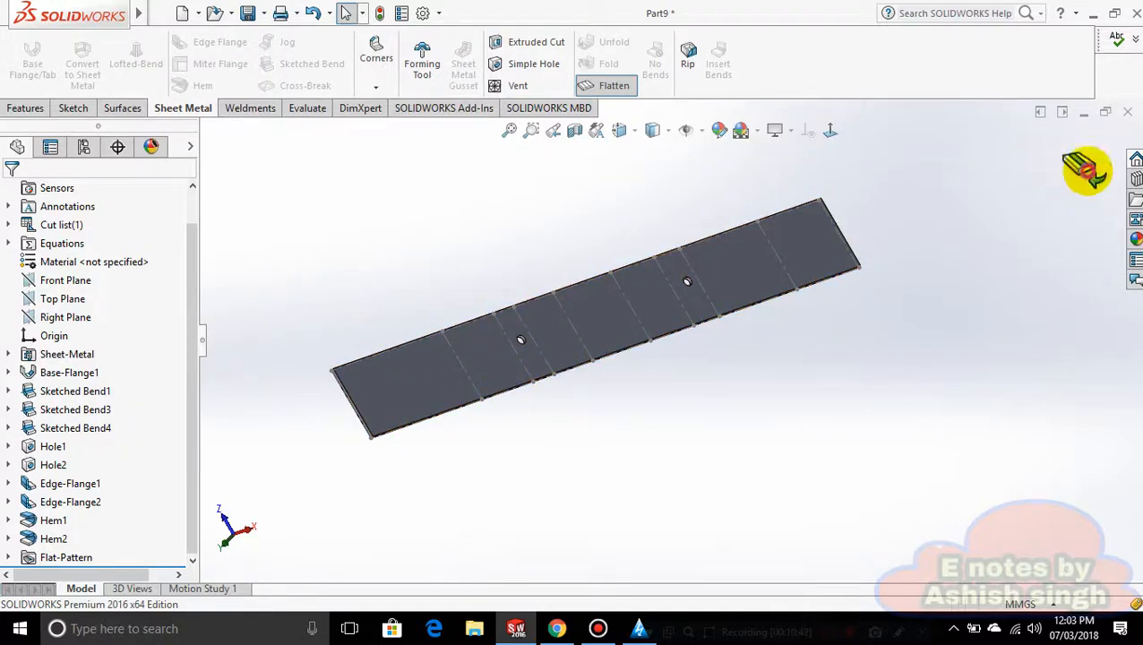
{"action": "left_click", "coordinate": [945, 367]}
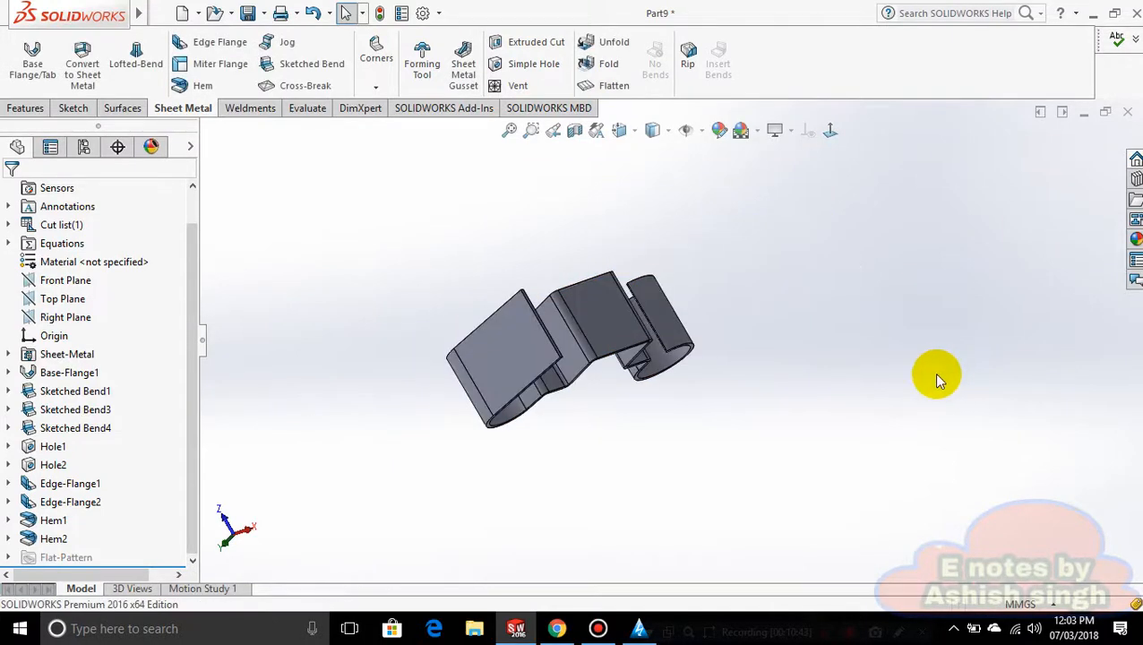
{"action": "middle_click_drag", "start_coordinate": [712, 382], "coordinate": [714, 310]}
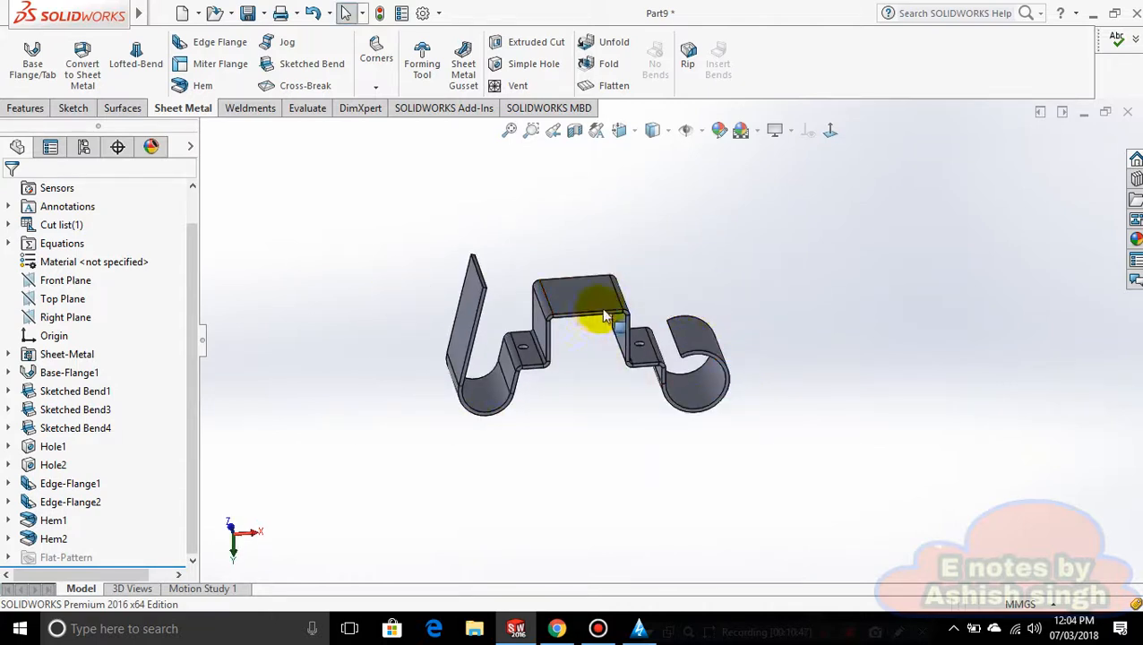
{"action": "scroll", "coordinate": [585, 264], "scroll_direction": "down", "scroll_amount": 1}
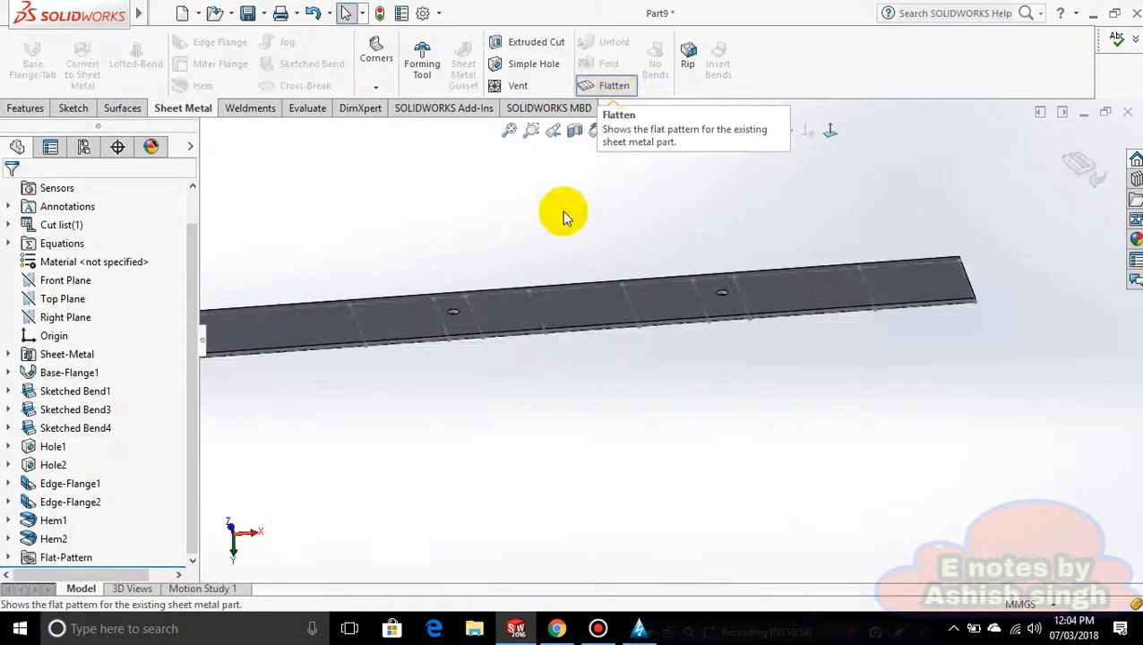
{"action": "middle_click_drag", "start_coordinate": [869, 349], "coordinate": [348, 231]}
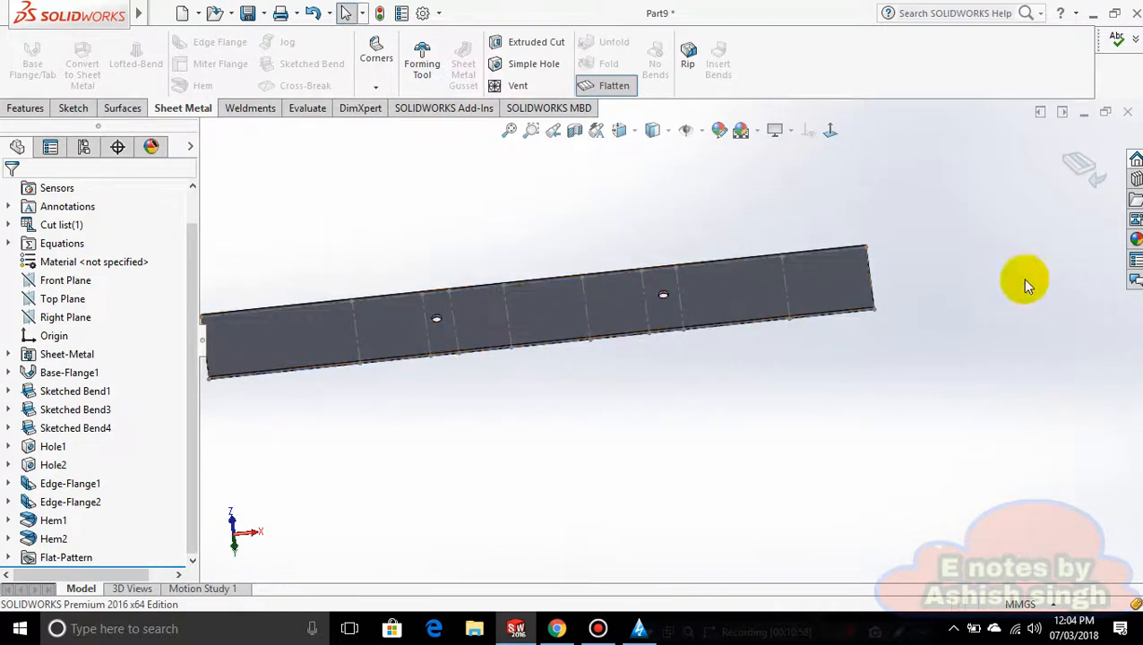
{"action": "left_click", "coordinate": [1074, 167]}
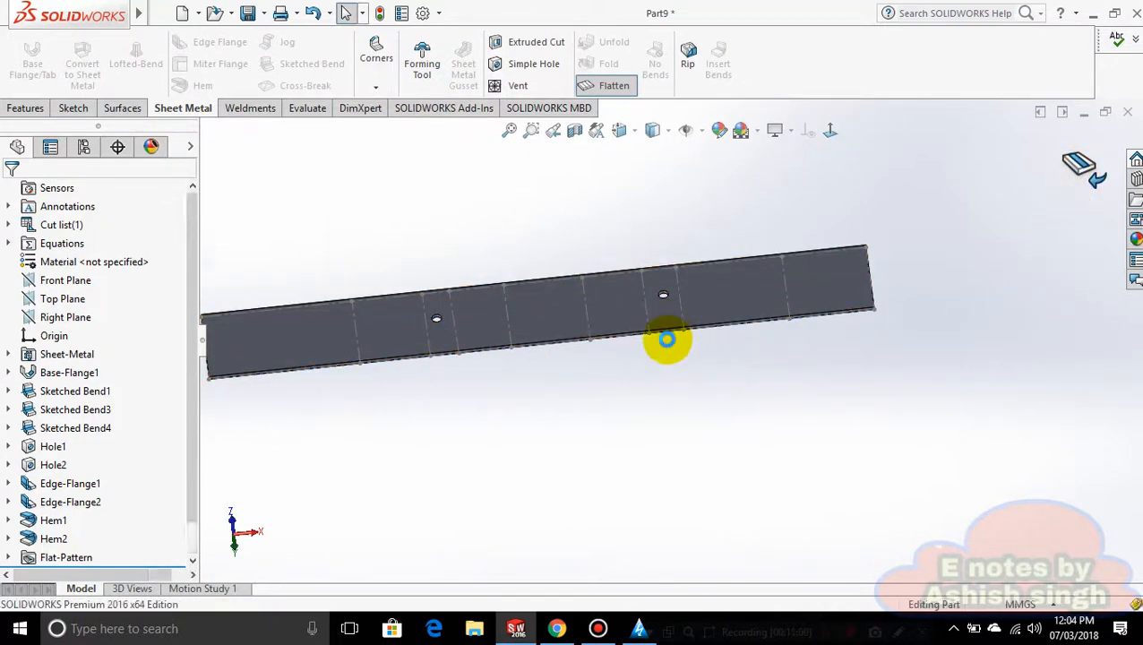
{"action": "middle_click_drag", "start_coordinate": [607, 421], "coordinate": [650, 395]}
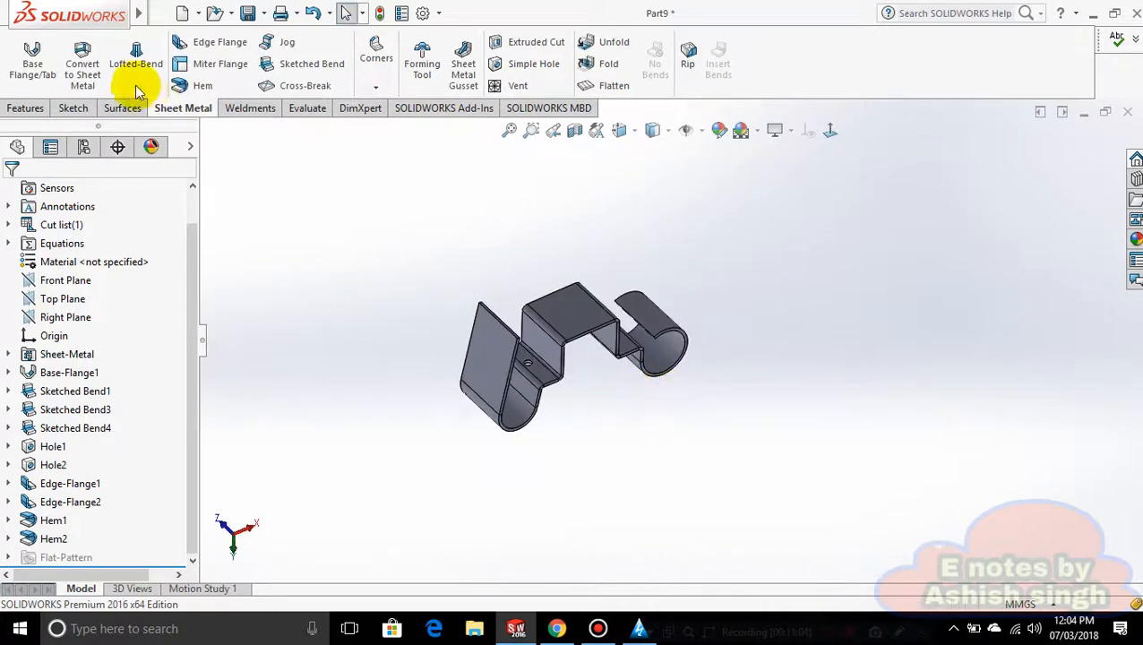
Add a cross break to the flat face of the left hem with a 1 mm radius and a 90° angle
{"action": "left_click", "coordinate": [162, 12]}
{"action": "left_click", "coordinate": [484, 246]}
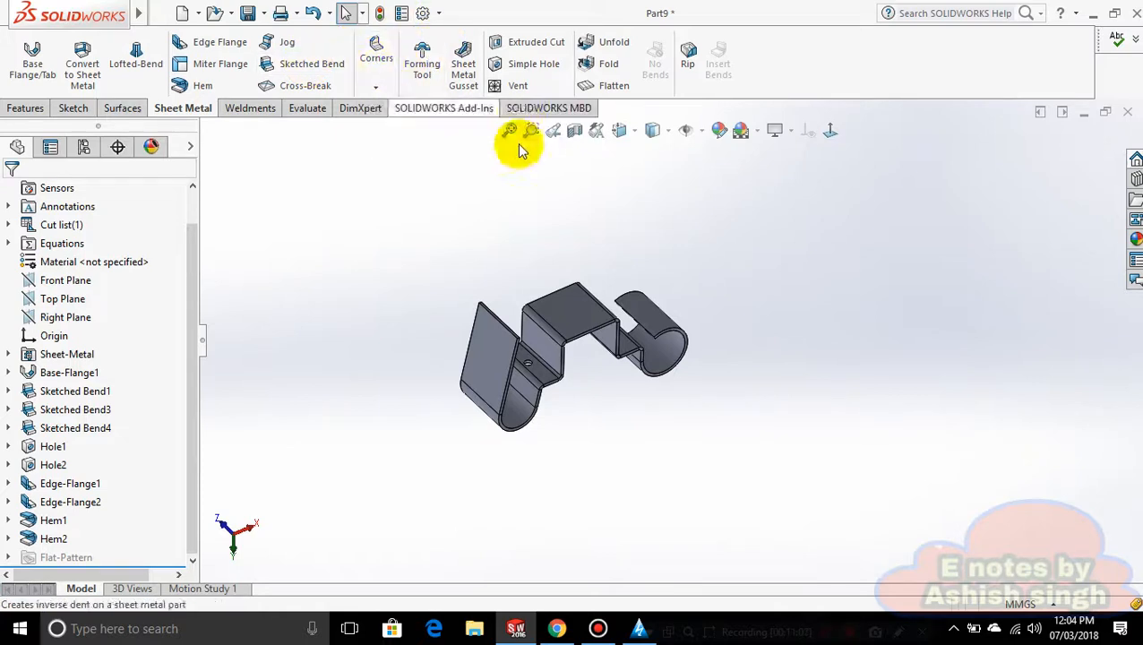
{"action": "left_click", "coordinate": [306, 85]}
{"action": "left_click", "coordinate": [497, 360]}
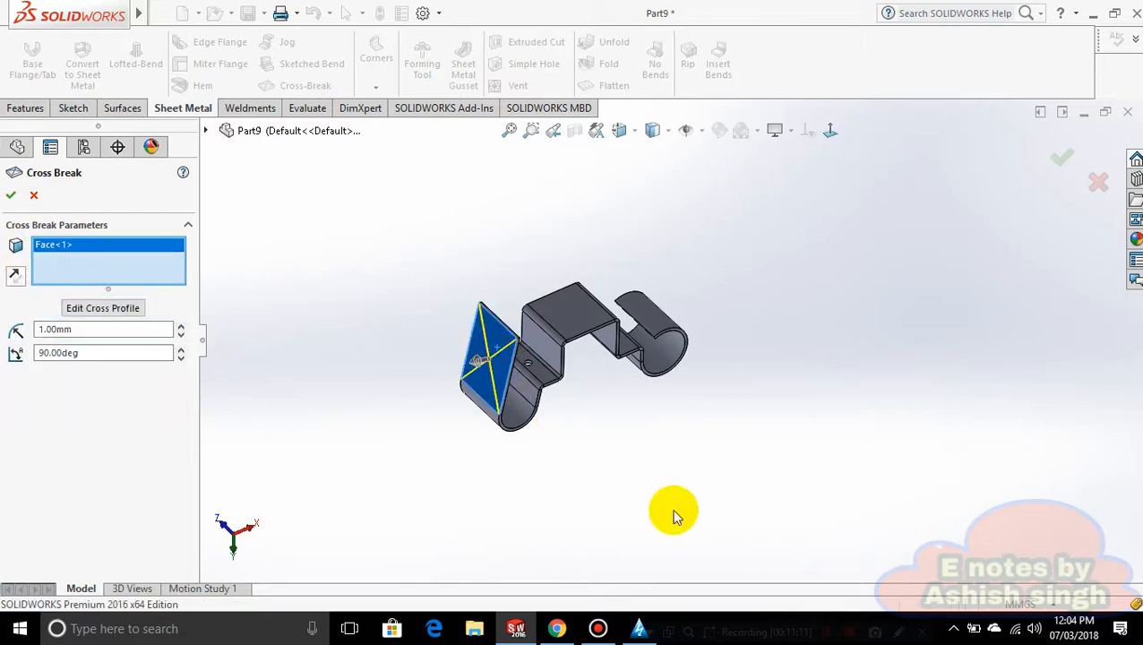
{"action": "left_click", "coordinate": [11, 196]}
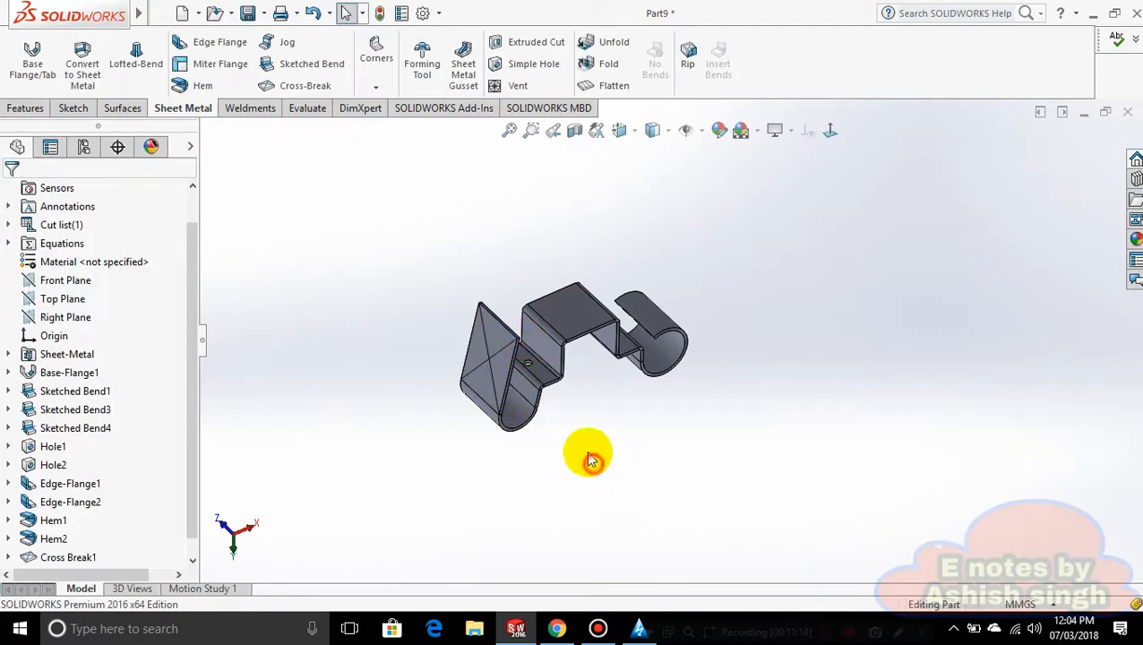
{"action": "mouse_move", "coordinate": [554, 385]}
{"action": "middle_mouse_down"}
{"action": "mouse_move", "coordinate": [523, 395]}
{"action": "mouse_move", "coordinate": [661, 258]}
{"action": "mouse_move", "coordinate": [760, 293]}
{"action": "mouse_move", "coordinate": [760, 306]}
{"action": "mouse_move", "coordinate": [692, 354]}
{"action": "mouse_move", "coordinate": [561, 325]}
{"action": "middle_mouse_up"}
{"action": "scroll", "coordinate": [499, 406], "scroll_direction": "down", "scroll_amount": 4}
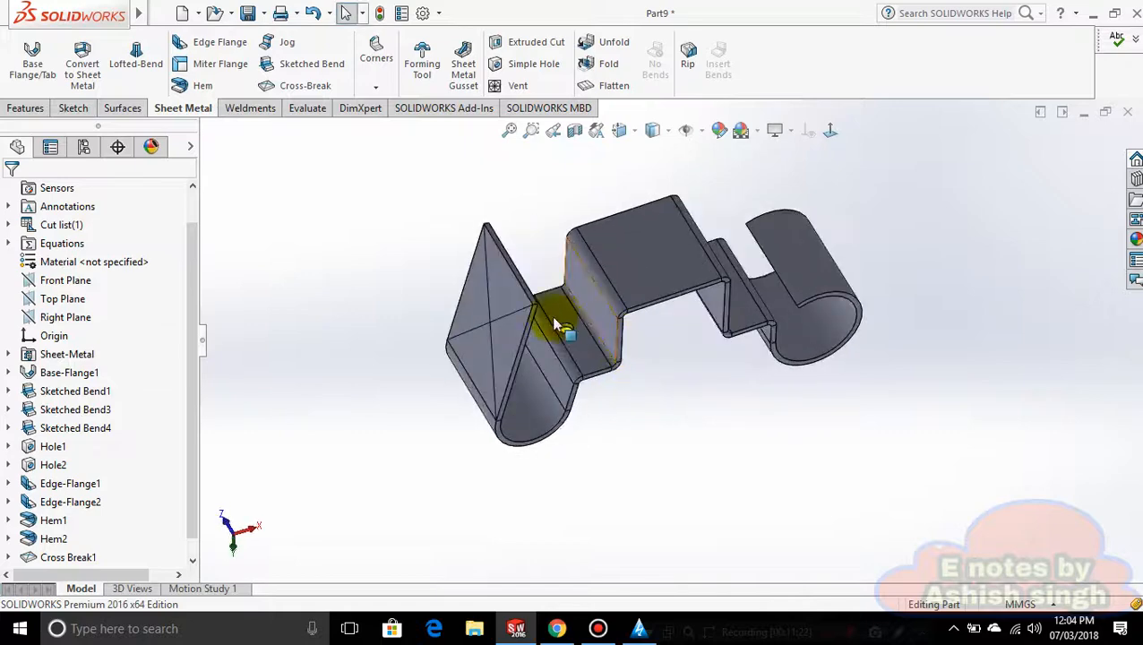
{"action": "scroll", "coordinate": [548, 325], "scroll_direction": "down", "scroll_amount": 3}
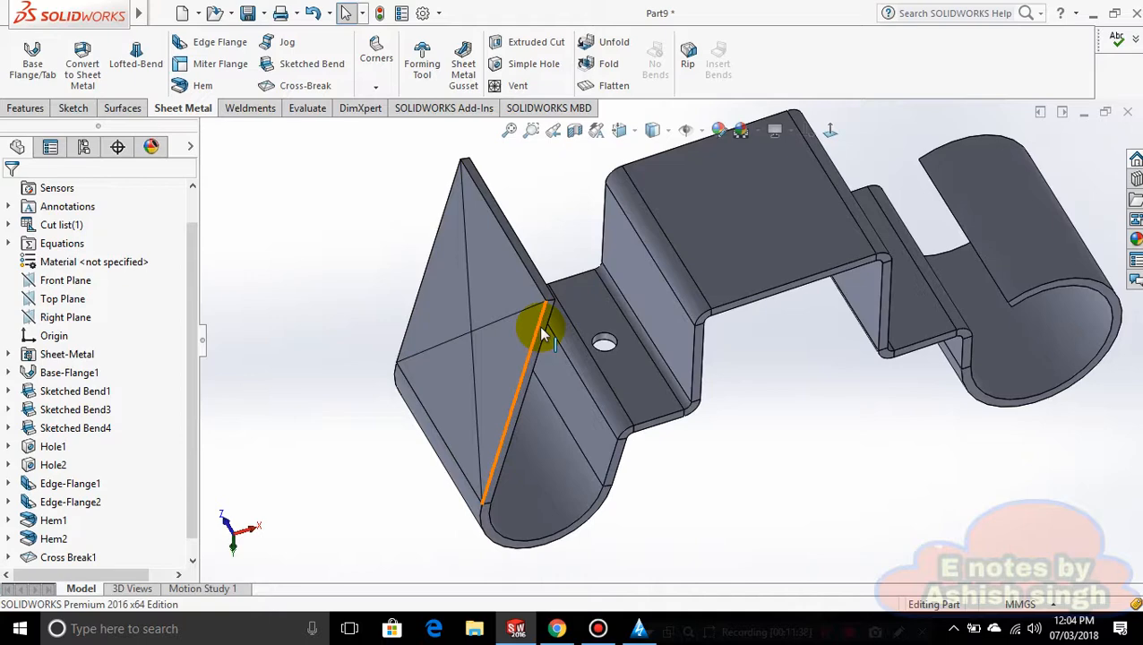
Add a cross break to the bracket's raised top face with an 81 mm radius and a 96° angle
{"action": "middle_click_drag", "start_coordinate": [420, 282], "coordinate": [425, 331]}
{"action": "left_click", "coordinate": [285, 89]}
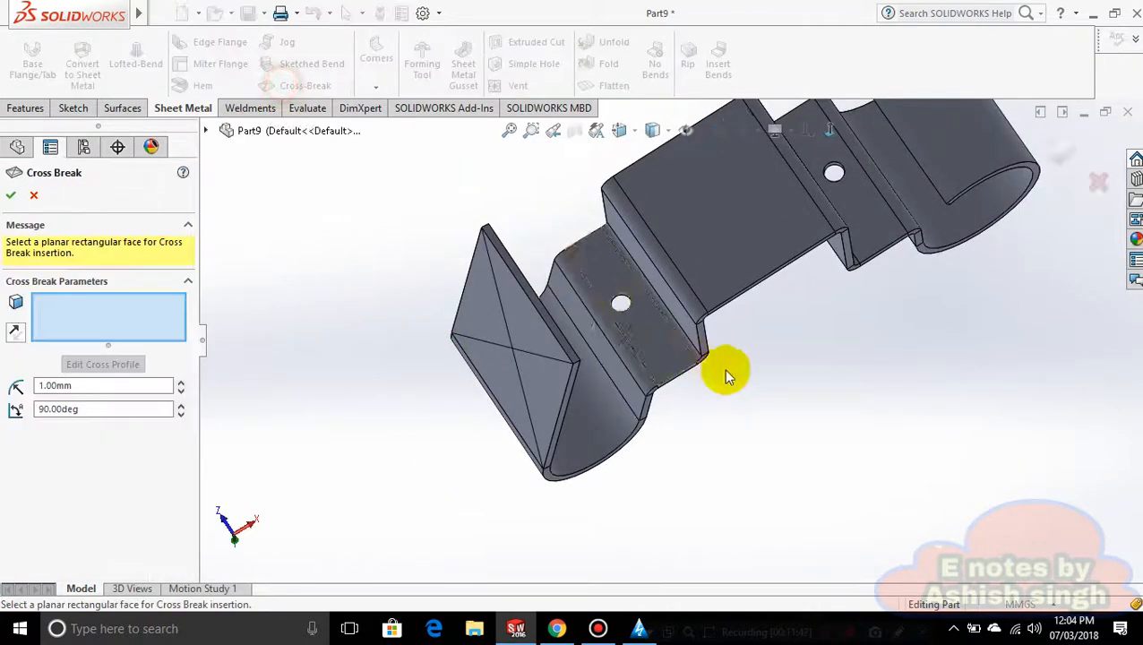
{"action": "scroll", "coordinate": [753, 296], "scroll_direction": "up", "scroll_amount": 4}
{"action": "left_click", "coordinate": [707, 299]}
{"action": "scroll", "coordinate": [746, 340], "scroll_direction": "down", "scroll_amount": 3}
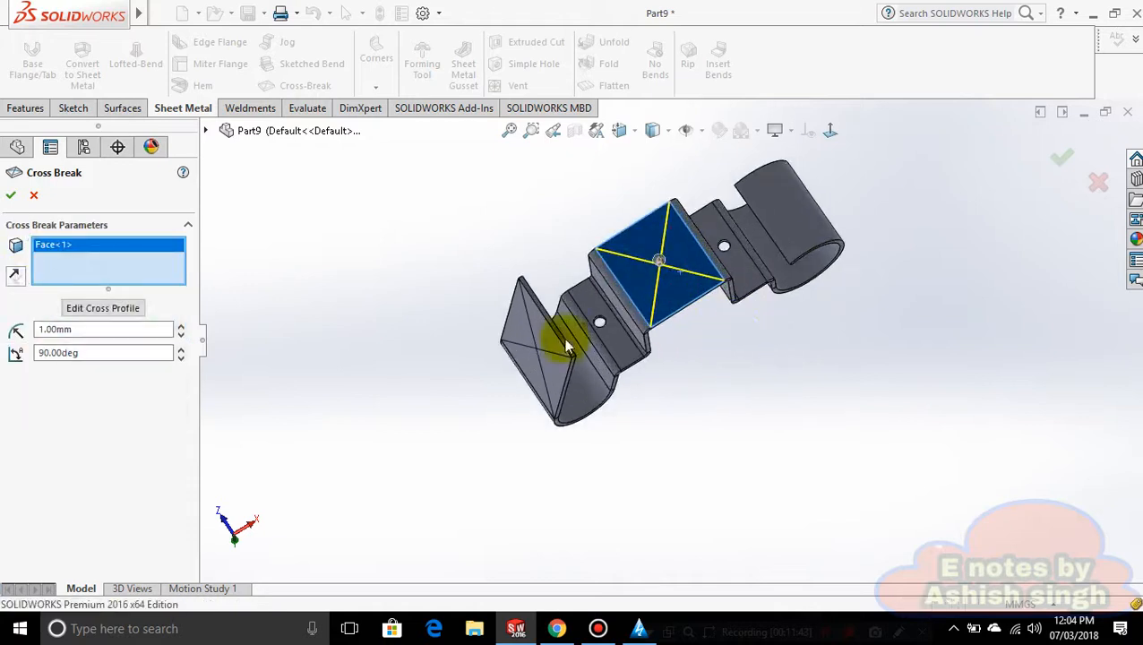
{"action": "left_click", "coordinate": [180, 326]}
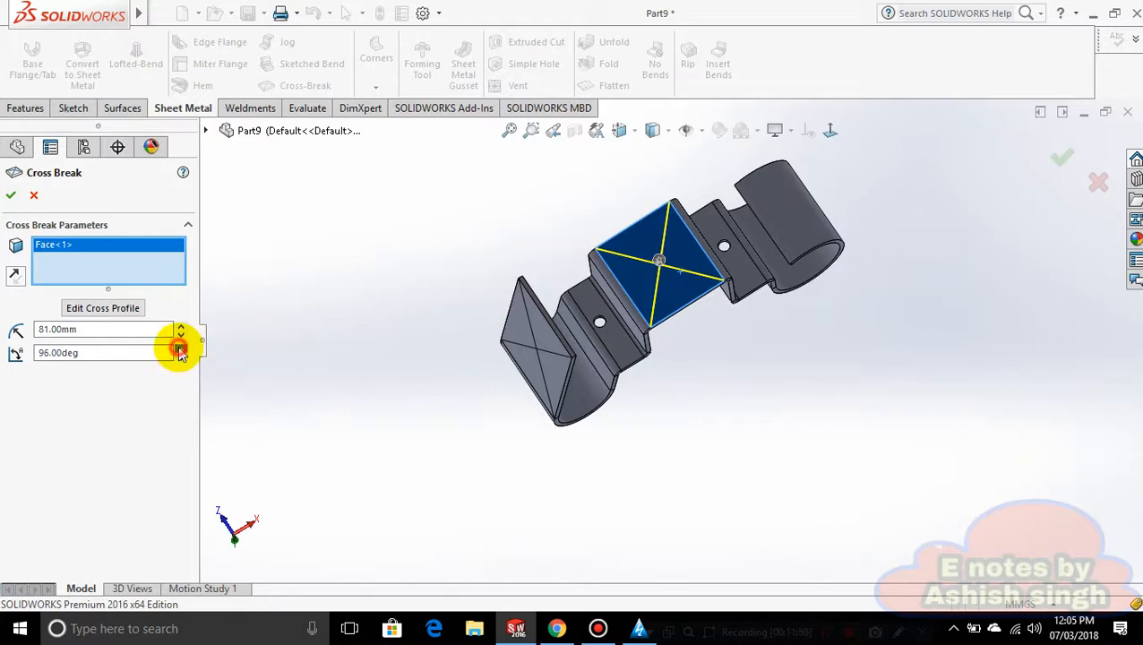
{"action": "left_click", "coordinate": [12, 196]}
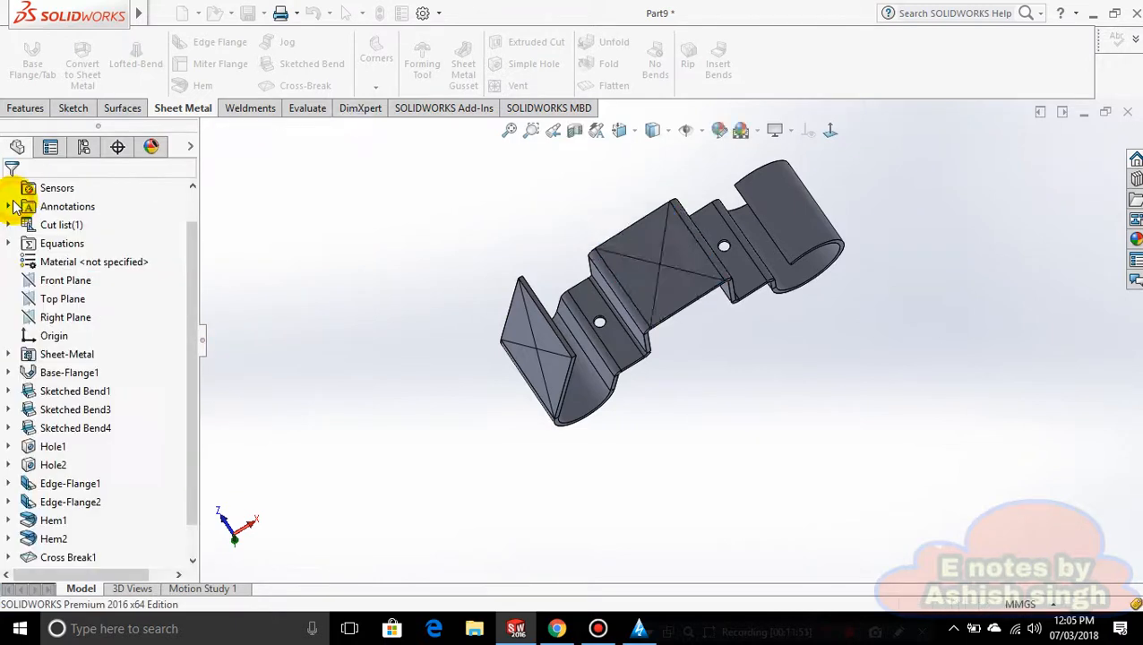
Examine the cross breaks on the top face and the left hem close up and from several angles
{"action": "middle_click_drag", "start_coordinate": [824, 377], "coordinate": [767, 299]}
{"action": "scroll", "coordinate": [668, 258], "scroll_direction": "down", "scroll_amount": 5}
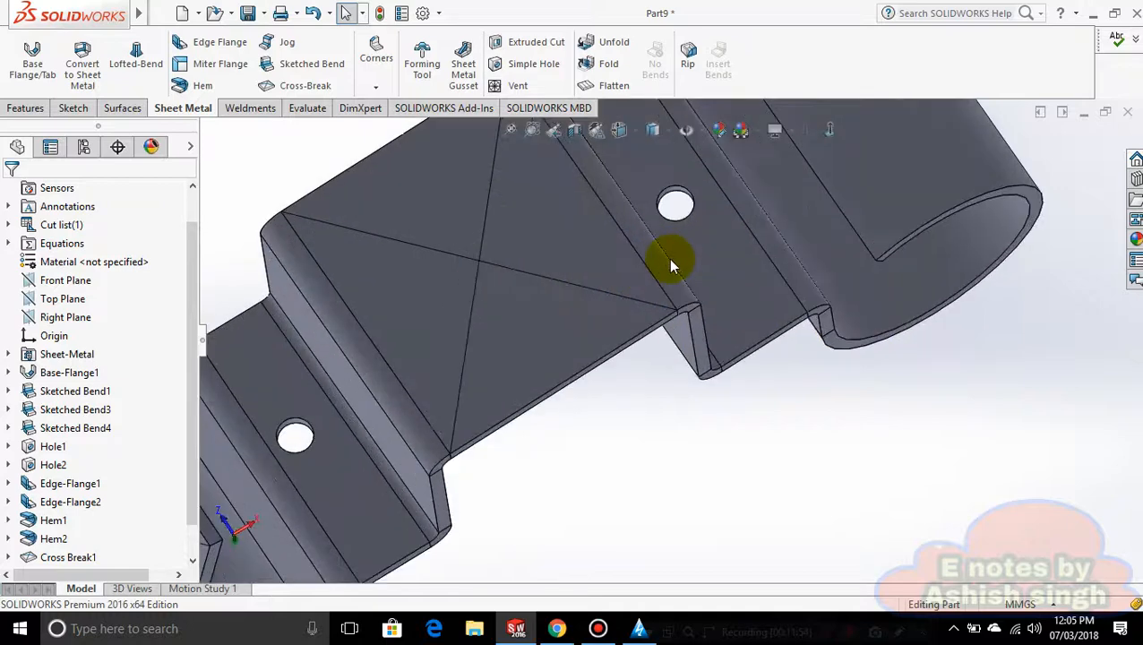
{"action": "scroll", "coordinate": [668, 258], "scroll_direction": "up", "scroll_amount": 6}
{"action": "middle_click_drag", "start_coordinate": [703, 354], "coordinate": [732, 349]}
{"action": "scroll", "coordinate": [610, 312], "scroll_direction": "up", "scroll_amount": 4}
{"action": "scroll", "coordinate": [615, 313], "scroll_direction": "down", "scroll_amount": 3}
{"action": "middle_click_drag", "start_coordinate": [688, 427], "coordinate": [620, 451]}
{"action": "scroll", "coordinate": [652, 361], "scroll_direction": "down", "scroll_amount": 2}
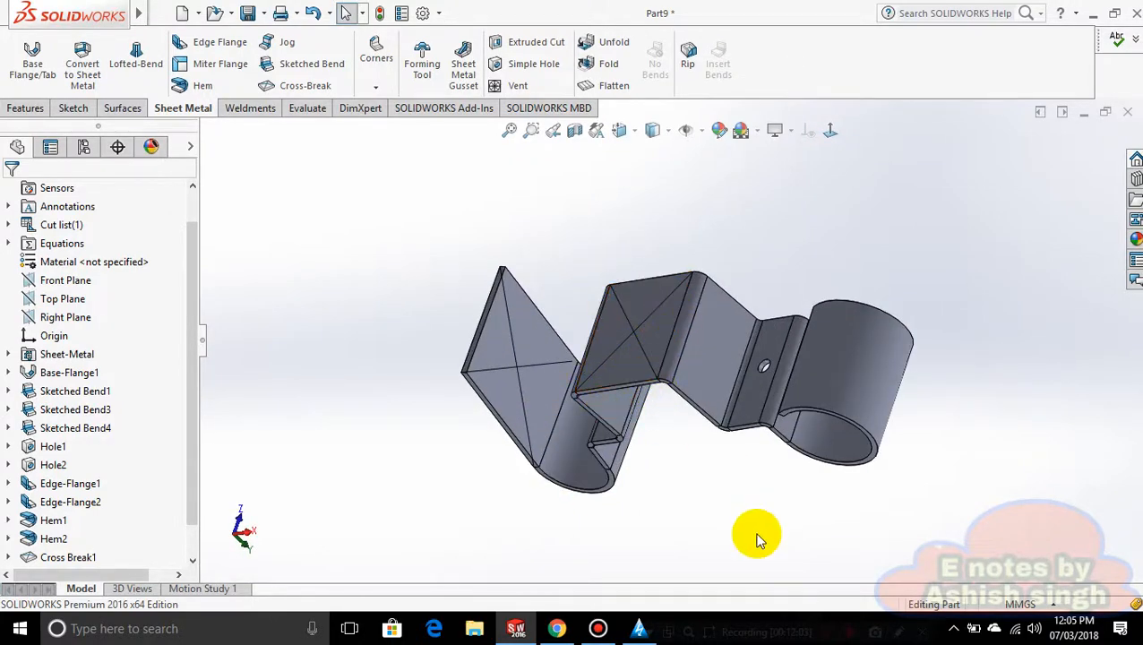
{"action": "middle_click_drag", "start_coordinate": [758, 535], "coordinate": [788, 523]}
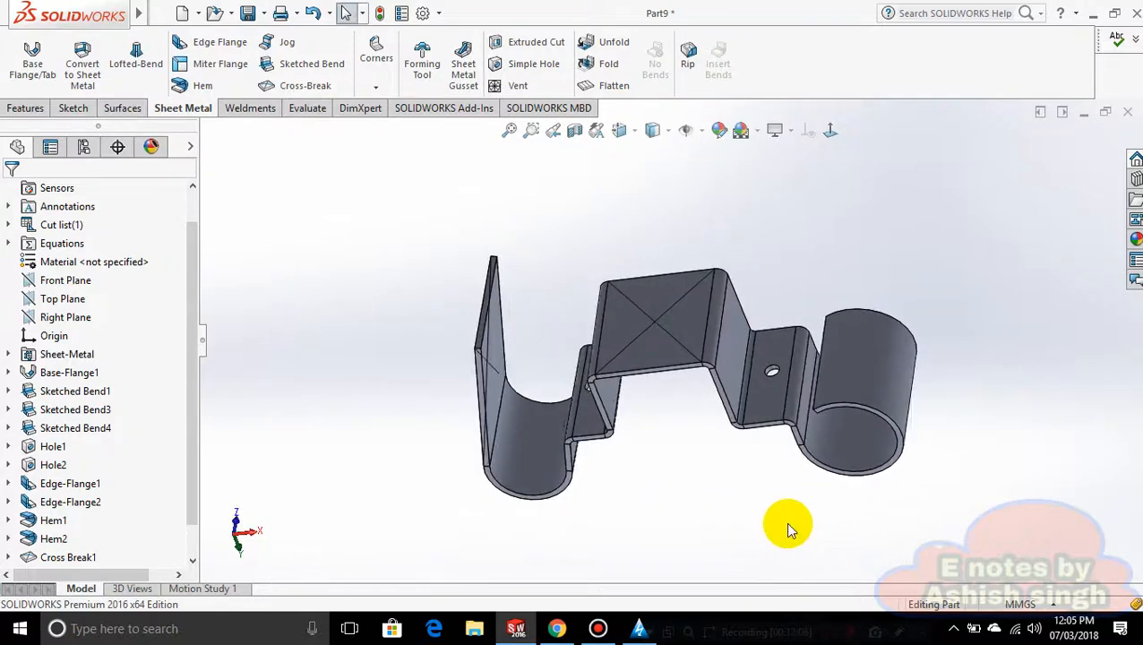
{"action": "scroll", "coordinate": [739, 419], "scroll_direction": "up", "scroll_amount": 1}
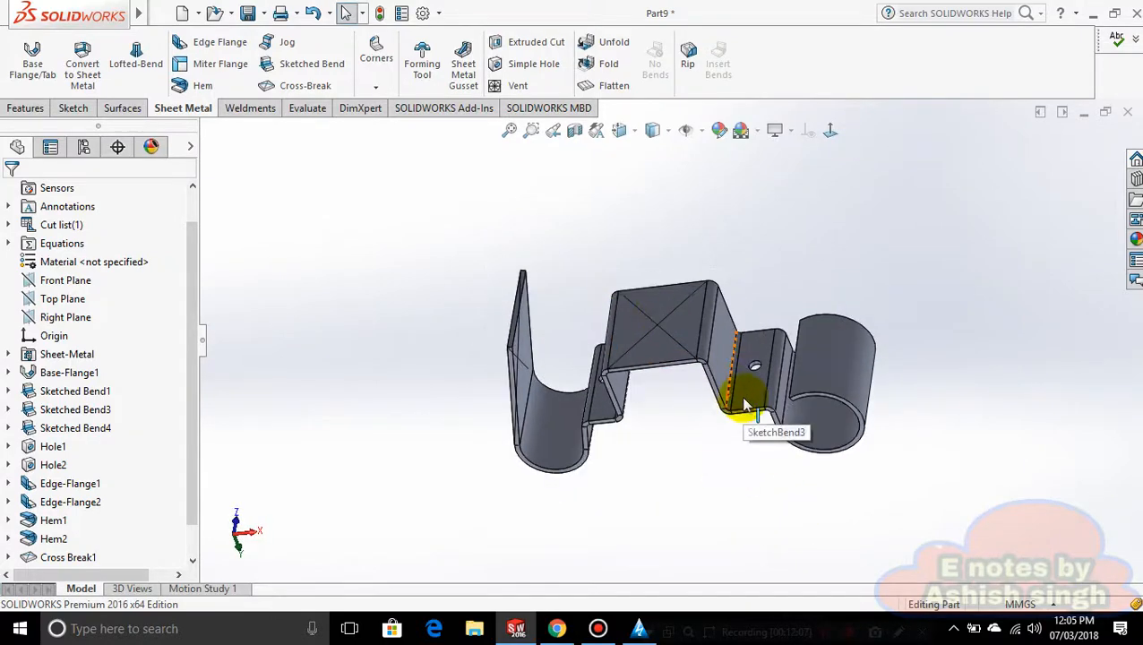
{"action": "scroll", "coordinate": [666, 320], "scroll_direction": "down", "scroll_amount": 1}
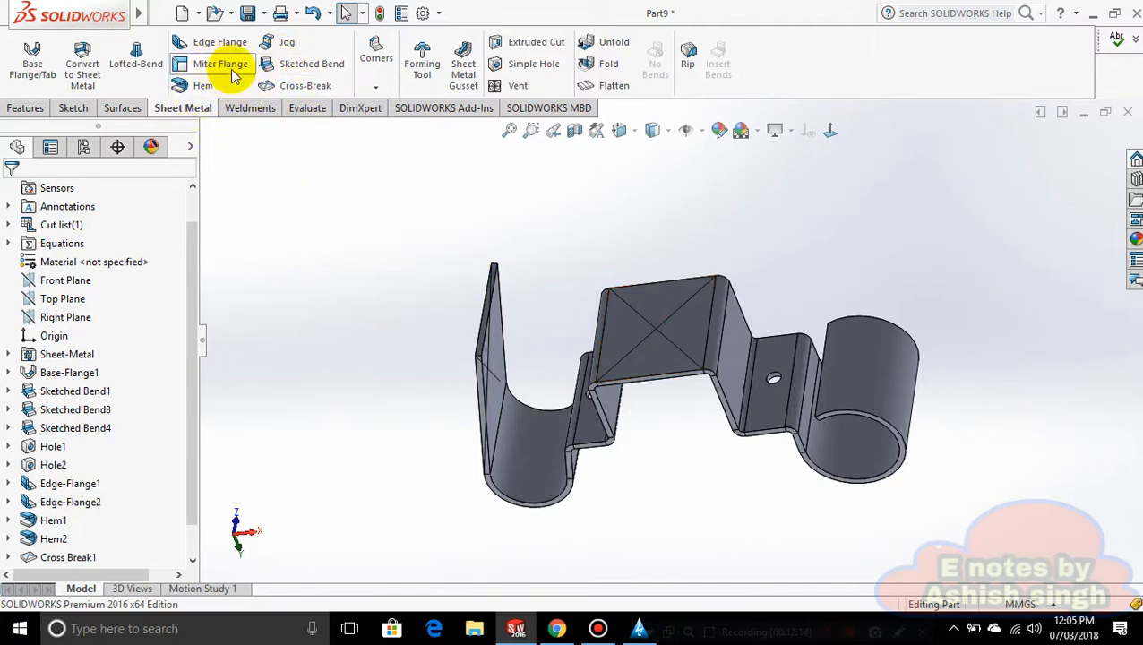
Start an Extruded Cut sketch on the raised top face and draw a circle of about 18.5 mm radius at its centre
{"action": "left_click", "coordinate": [529, 42]}
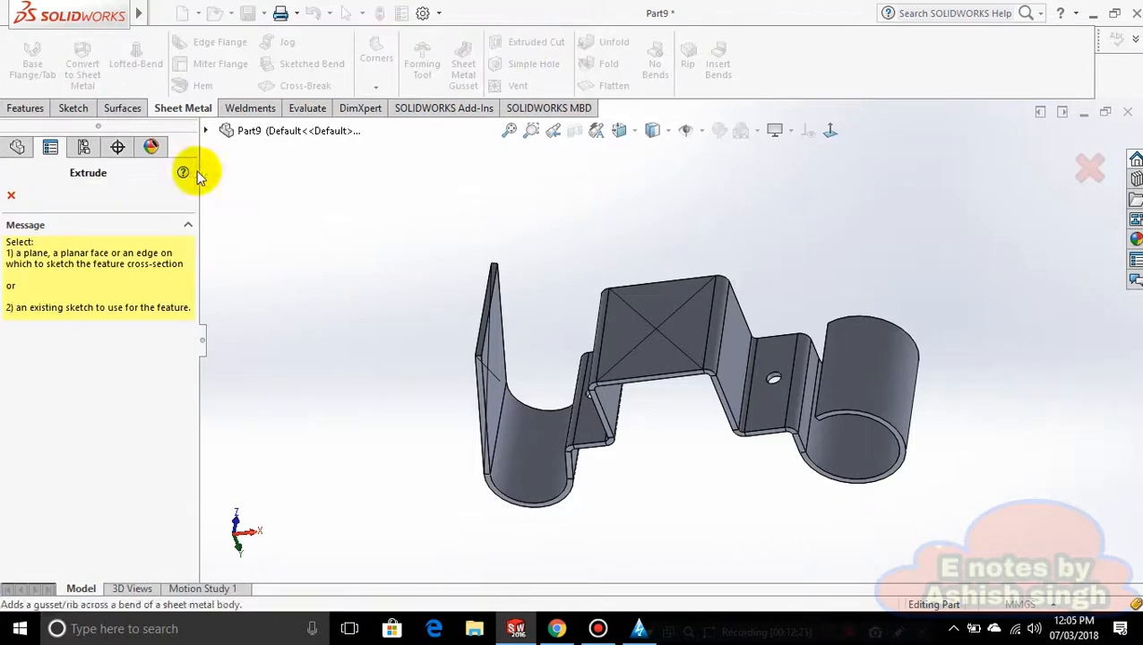
{"action": "left_click", "coordinate": [10, 195]}
{"action": "left_click", "coordinate": [627, 345]}
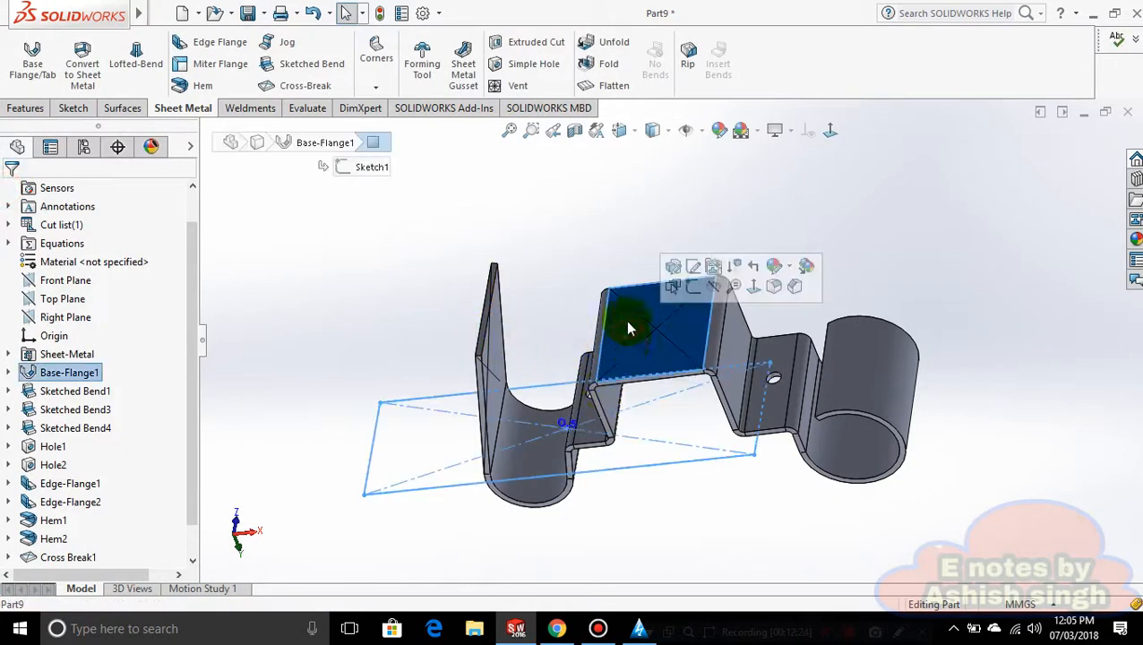
{"action": "left_click", "coordinate": [526, 42]}
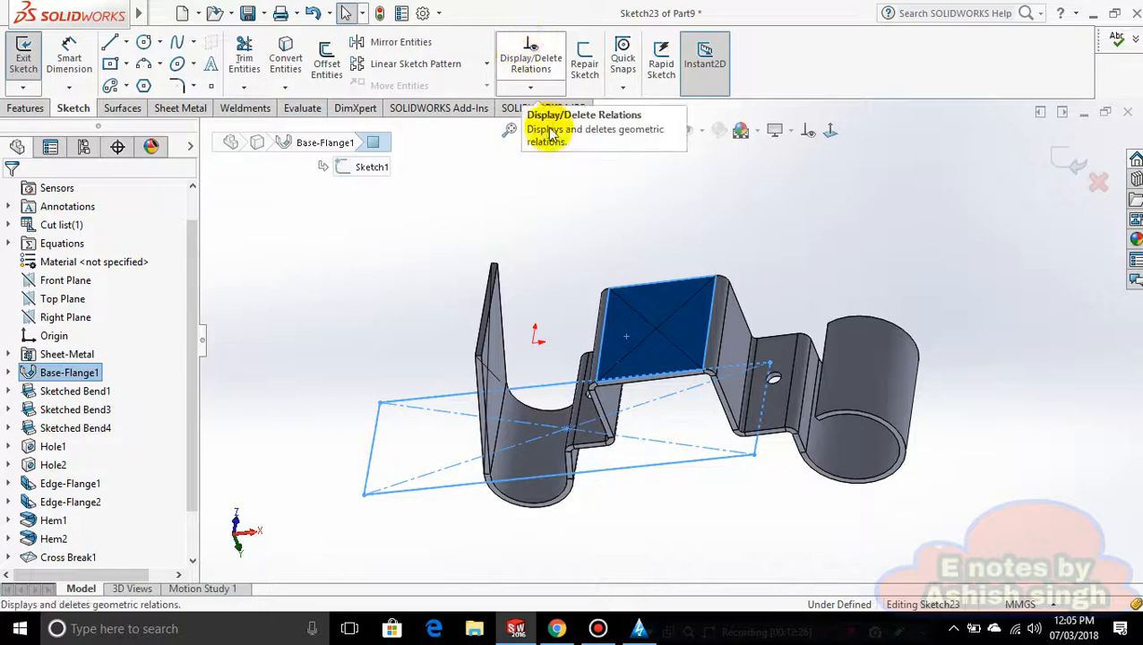
{"action": "right_click", "coordinate": [636, 333]}
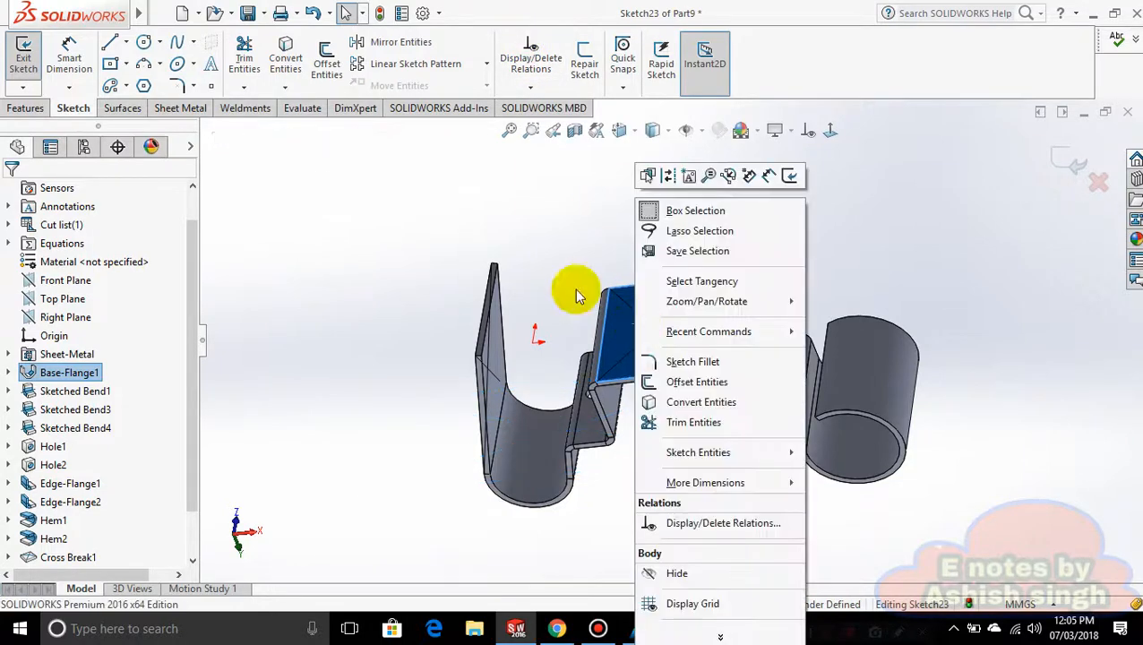
{"action": "left_click", "coordinate": [162, 43]}
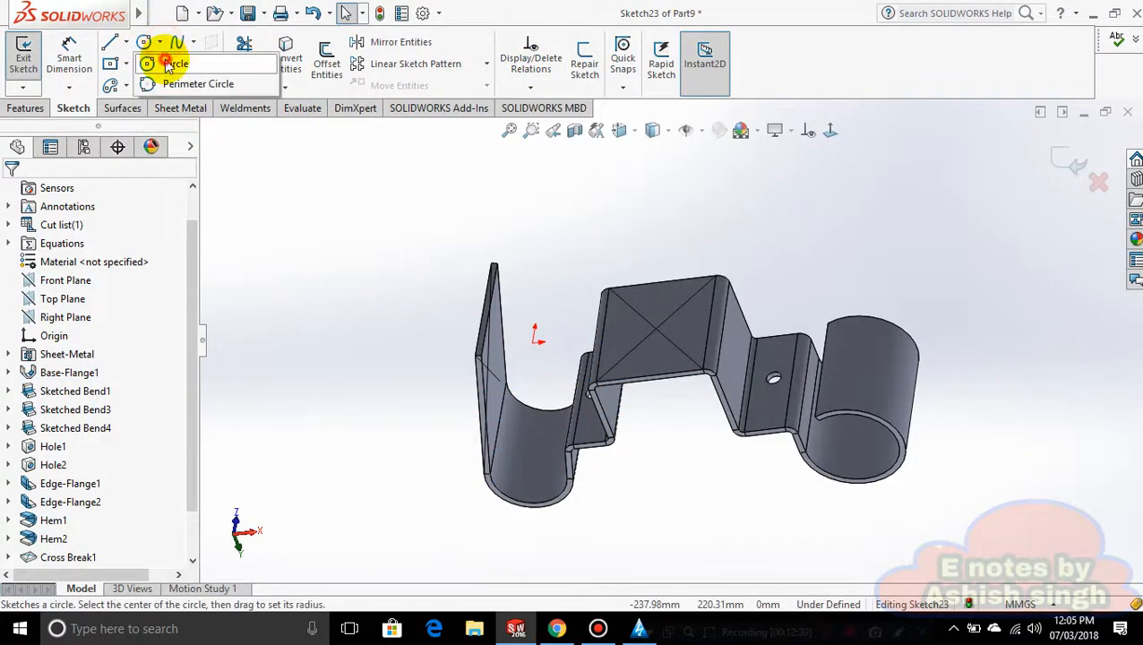
{"action": "left_click", "coordinate": [150, 63]}
{"action": "left_click", "coordinate": [669, 347]}
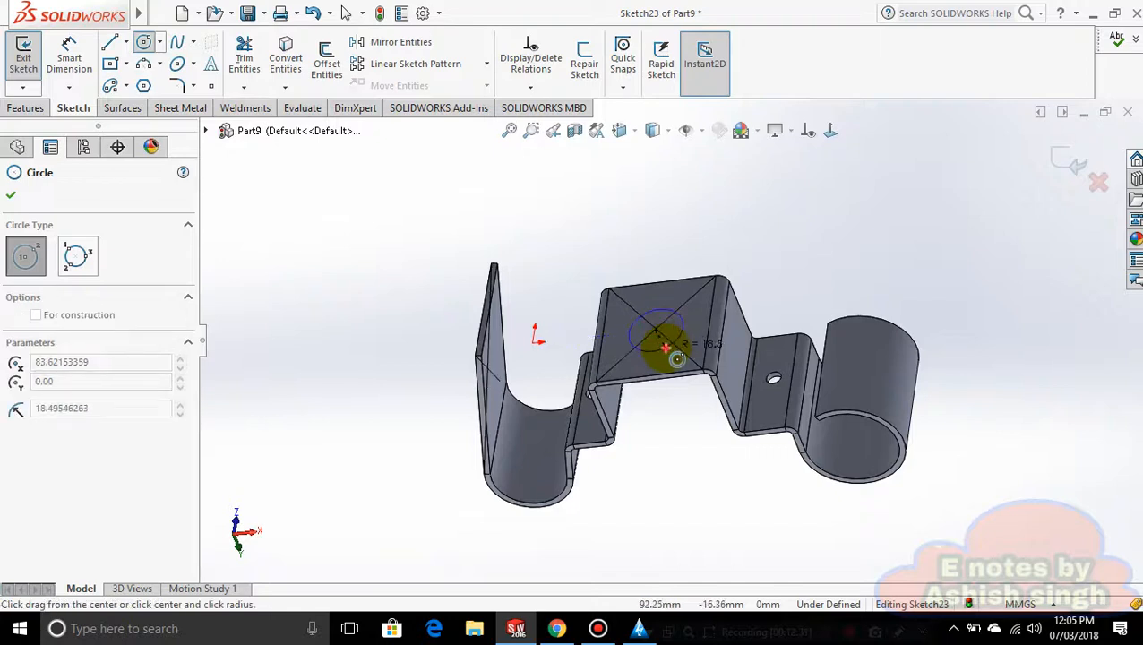
{"action": "left_click", "coordinate": [665, 348]}
{"action": "left_click", "coordinate": [10, 194]}
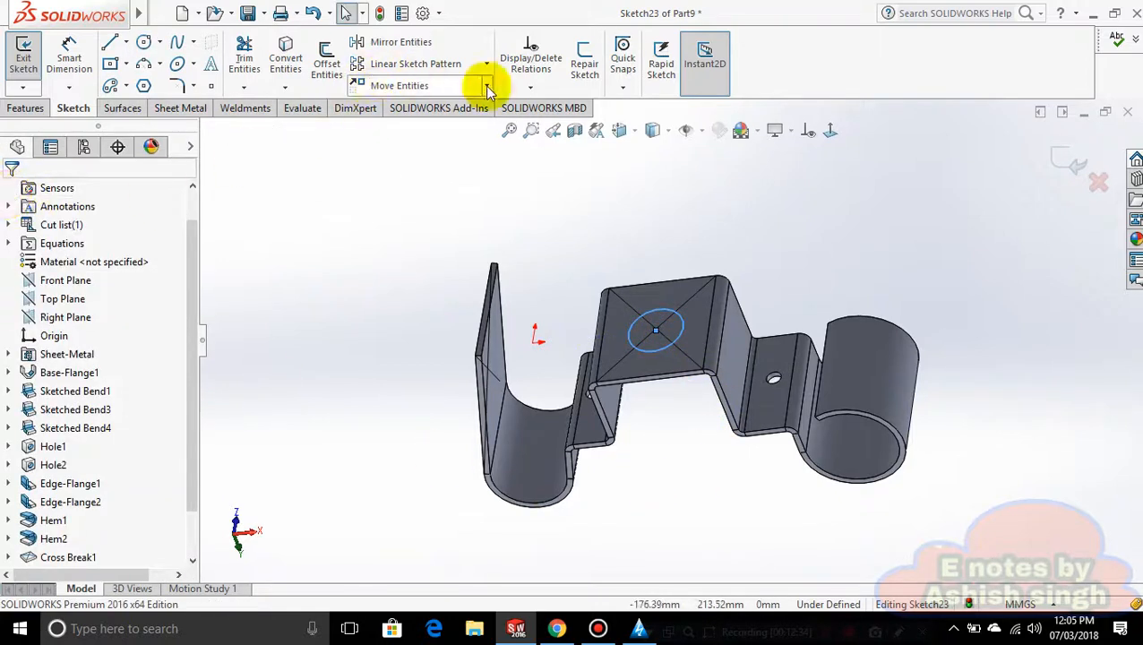
Cut the circle through the bracket's top face with a blind Extruded Cut, keeping Normal cut enabled
{"action": "left_click", "coordinate": [182, 107]}
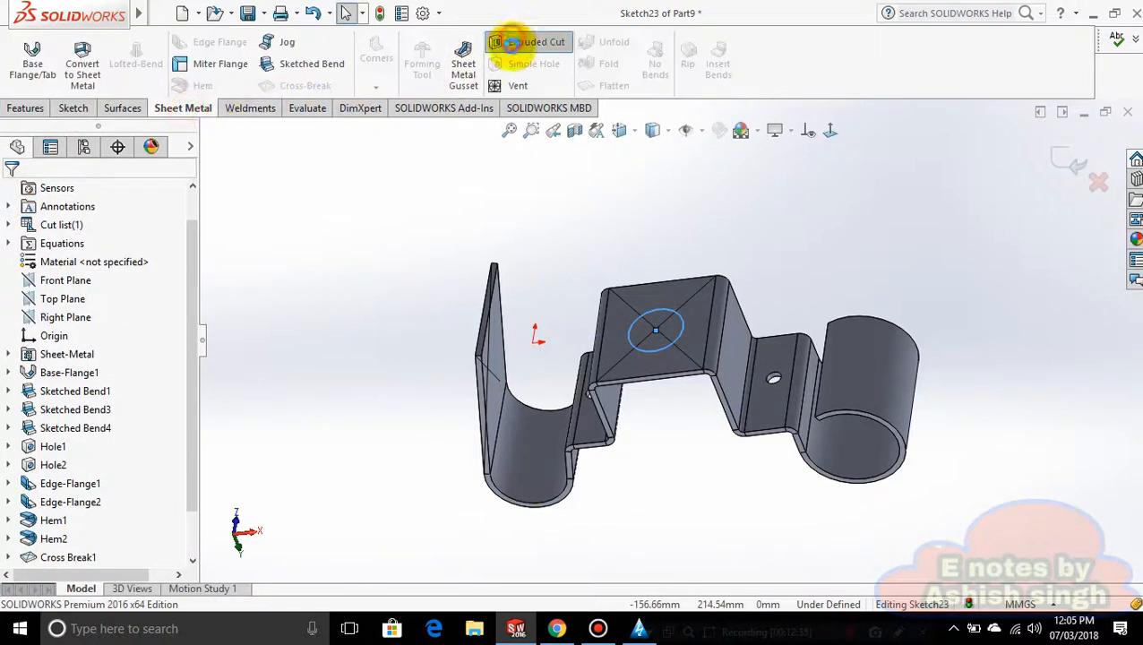
{"action": "left_click", "coordinate": [511, 42]}
{"action": "middle_click_drag", "start_coordinate": [707, 459], "coordinate": [660, 356]}
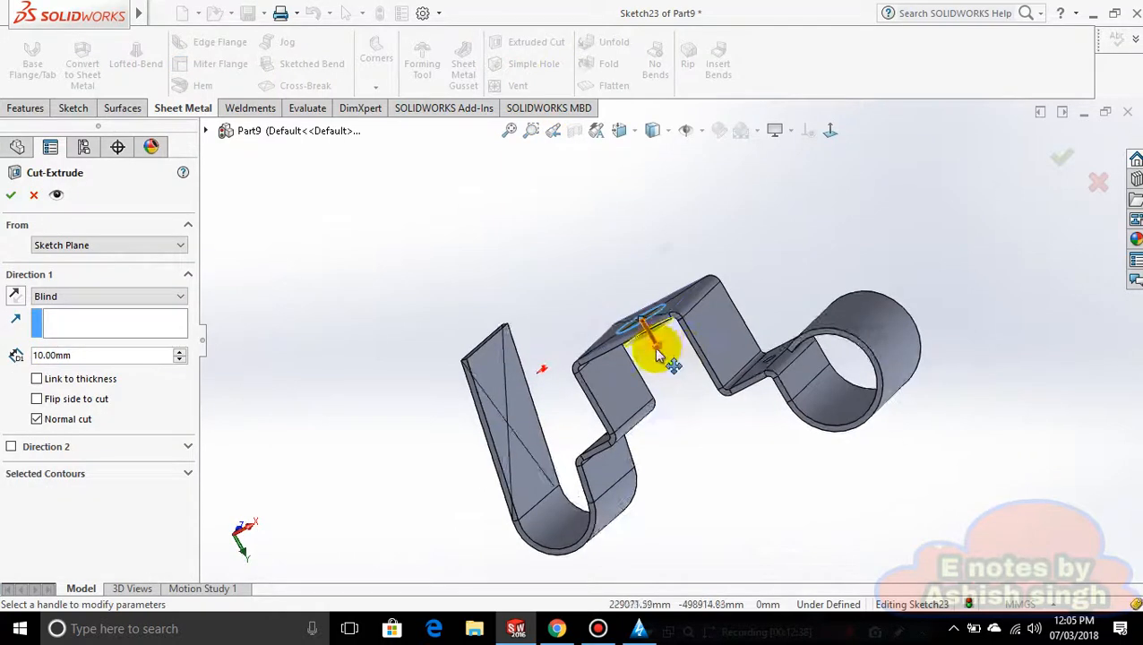
{"action": "left_click_drag", "start_coordinate": [658, 356], "coordinate": [433, 427]}
{"action": "left_click", "coordinate": [11, 195]}
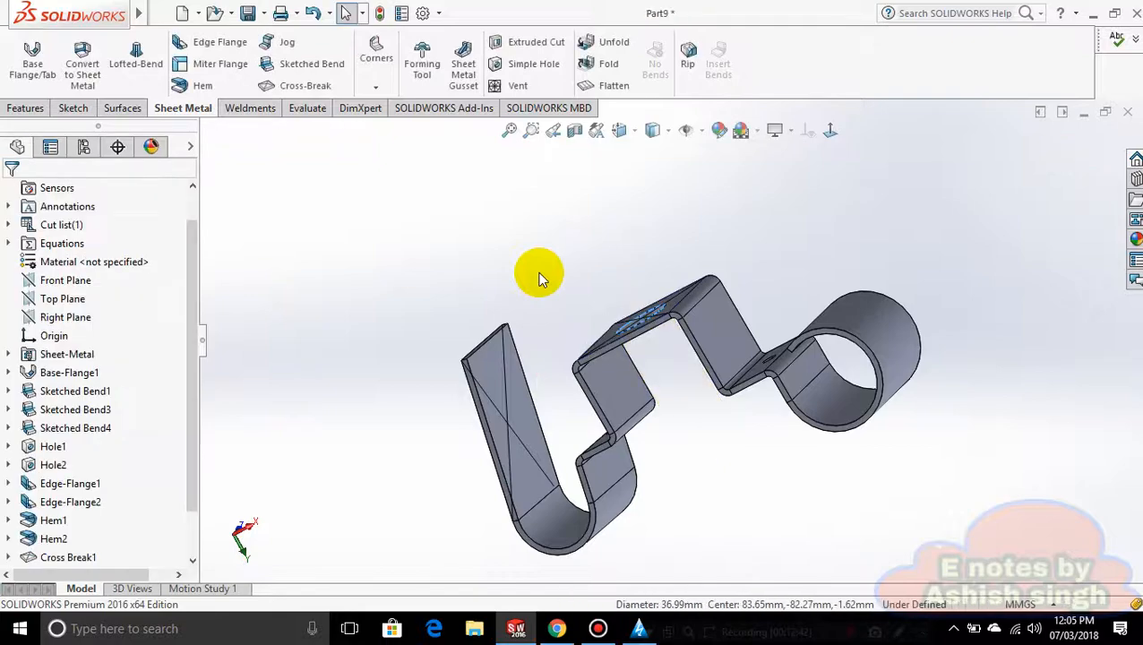
{"action": "middle_click_drag", "start_coordinate": [618, 251], "coordinate": [845, 393]}
{"action": "scroll", "coordinate": [730, 412], "scroll_direction": "up", "scroll_amount": 3}
{"action": "scroll", "coordinate": [703, 415], "scroll_direction": "up", "scroll_amount": 3}
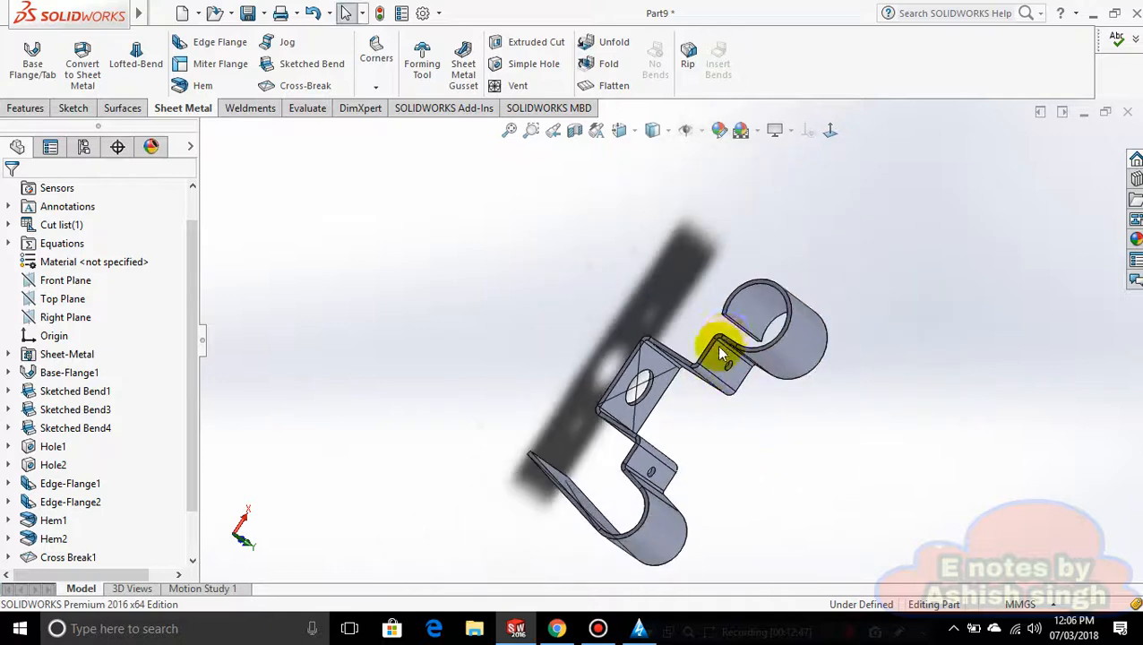
{"action": "middle_click_drag", "start_coordinate": [724, 353], "coordinate": [806, 550]}
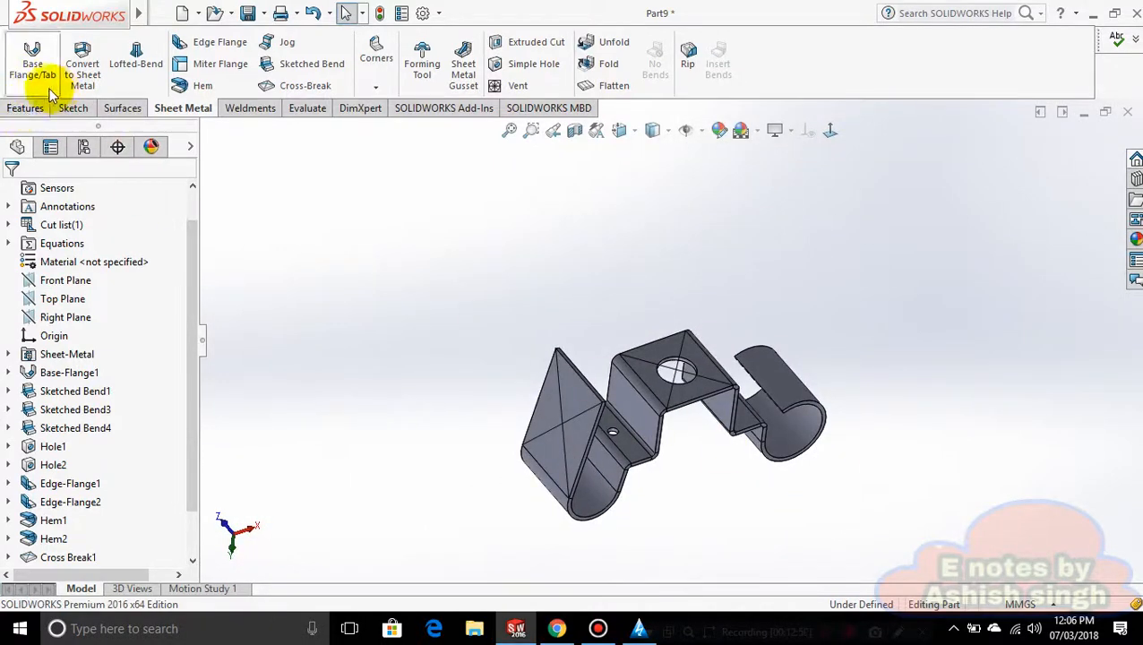
{"action": "left_click", "coordinate": [25, 107]}
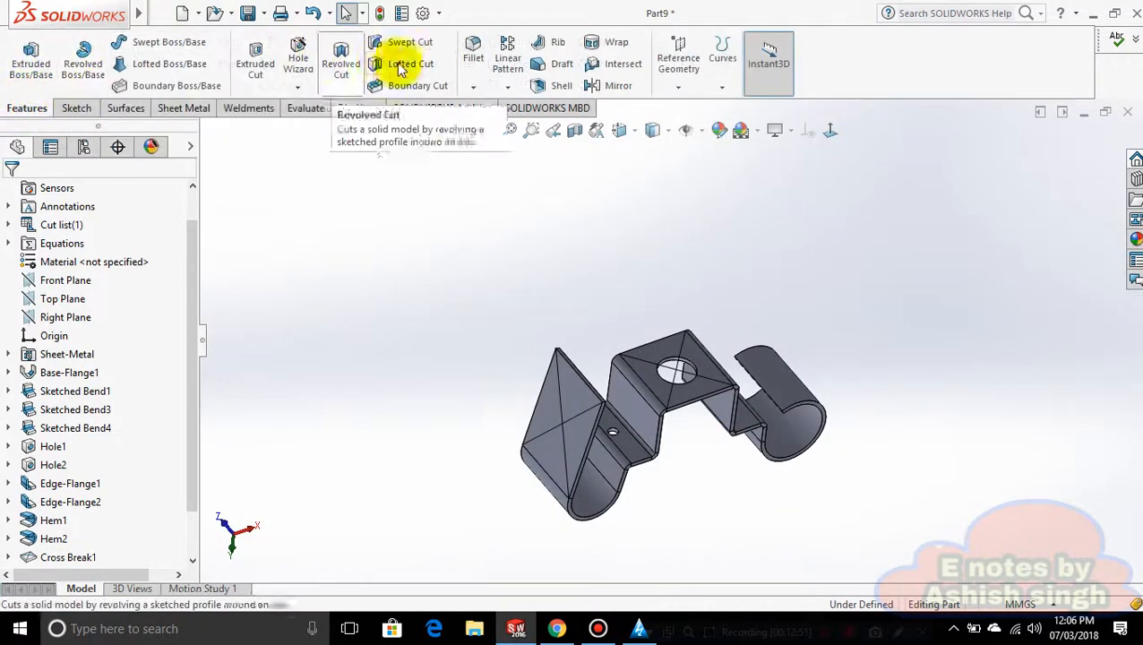
{"action": "left_click", "coordinate": [199, 112]}
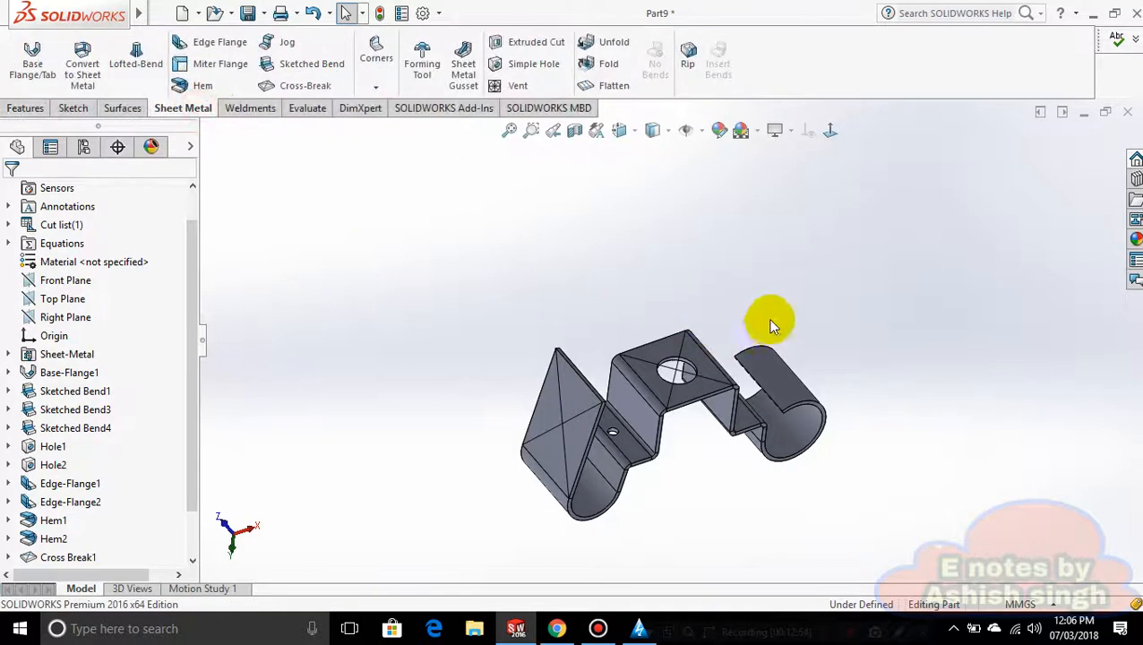
Start a sketch on the flat, cross-broken end face of the left hem and draw a circle about 48 mm in diameter near its centre
{"action": "middle_click_drag", "start_coordinate": [764, 319], "coordinate": [731, 407]}
{"action": "scroll", "coordinate": [732, 408], "scroll_direction": "down", "scroll_amount": 2}
{"action": "middle_click_drag", "start_coordinate": [609, 320], "coordinate": [709, 340]}
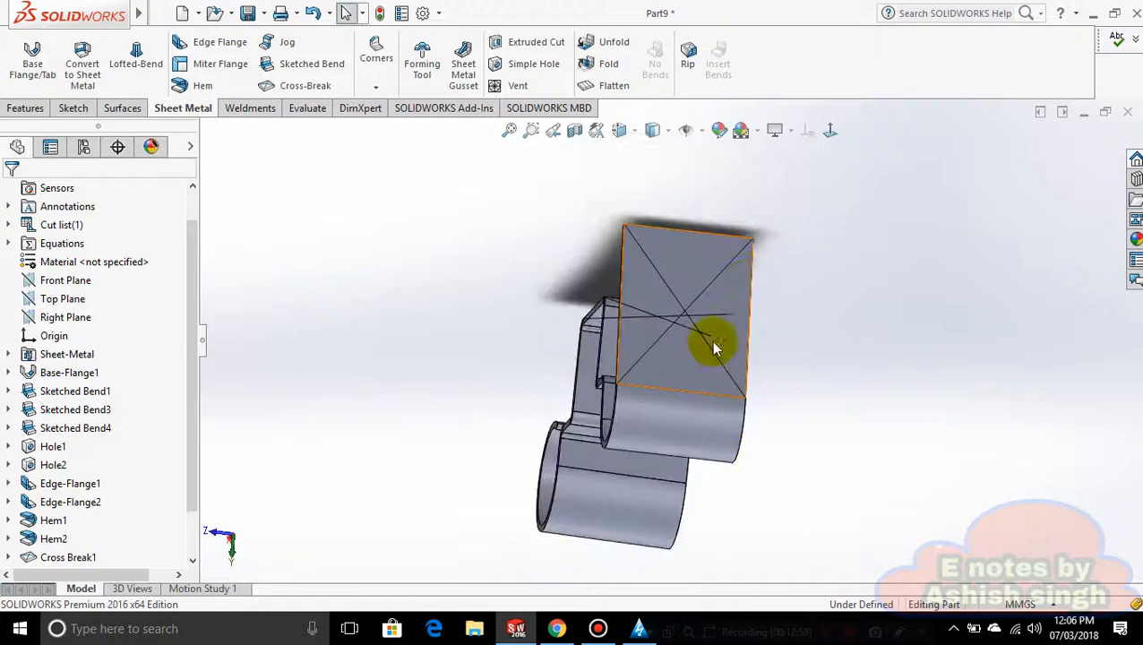
{"action": "right_click", "coordinate": [703, 256]}
{"action": "left_click", "coordinate": [734, 100]}
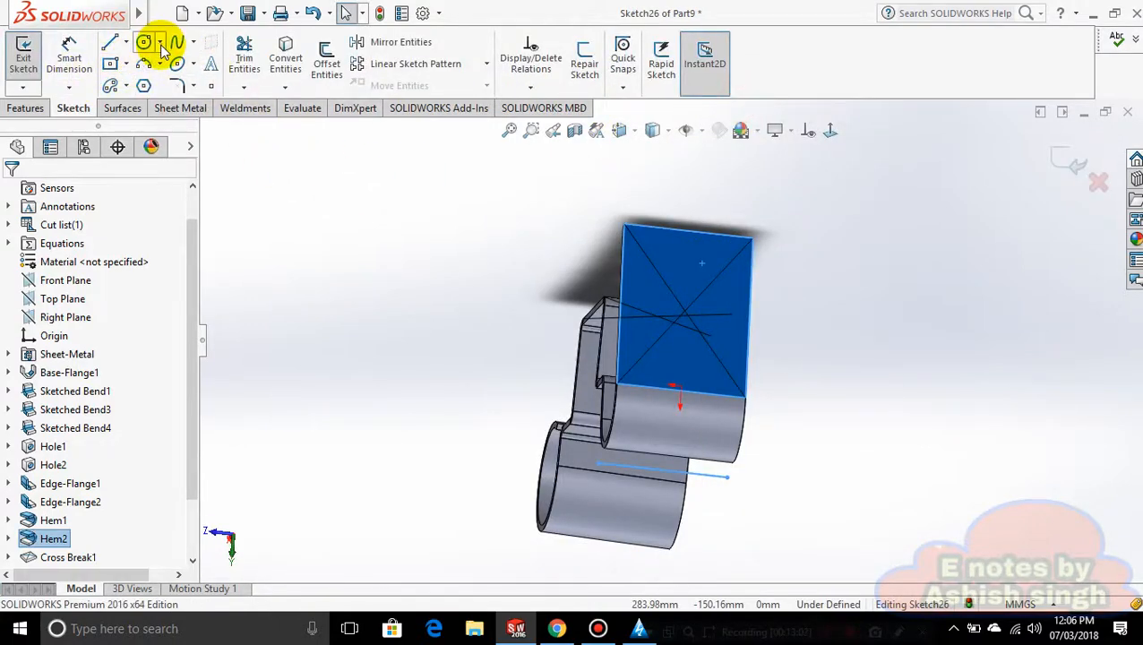
{"action": "left_click", "coordinate": [159, 42]}
{"action": "left_click", "coordinate": [166, 61]}
{"action": "left_click", "coordinate": [694, 300]}
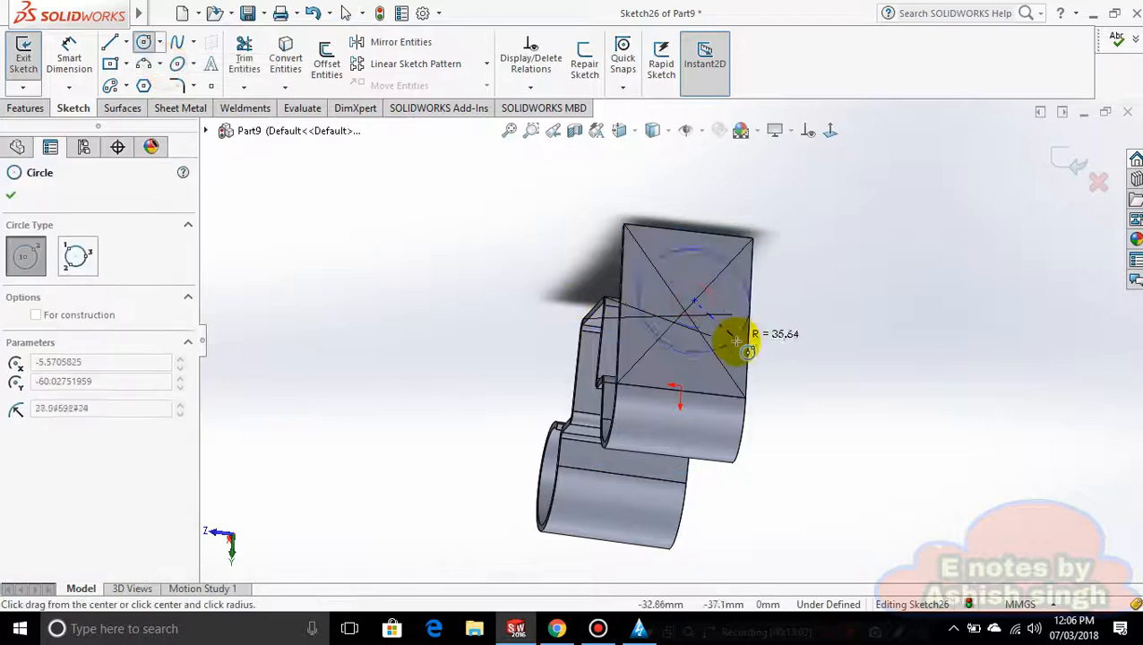
{"action": "left_click", "coordinate": [711, 333]}
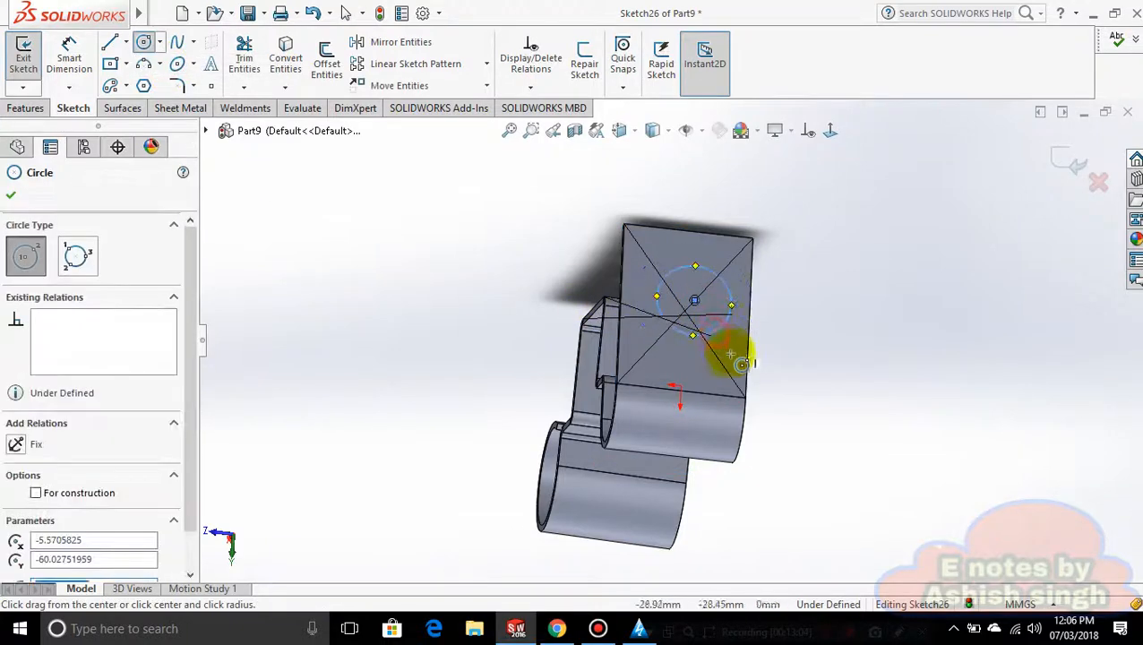
Cut the circle through the left hem's flat end face with a blind Extruded Cut 21 mm deep, keeping Normal cut enabled
{"action": "left_click", "coordinate": [180, 108]}
{"action": "left_click", "coordinate": [524, 45]}
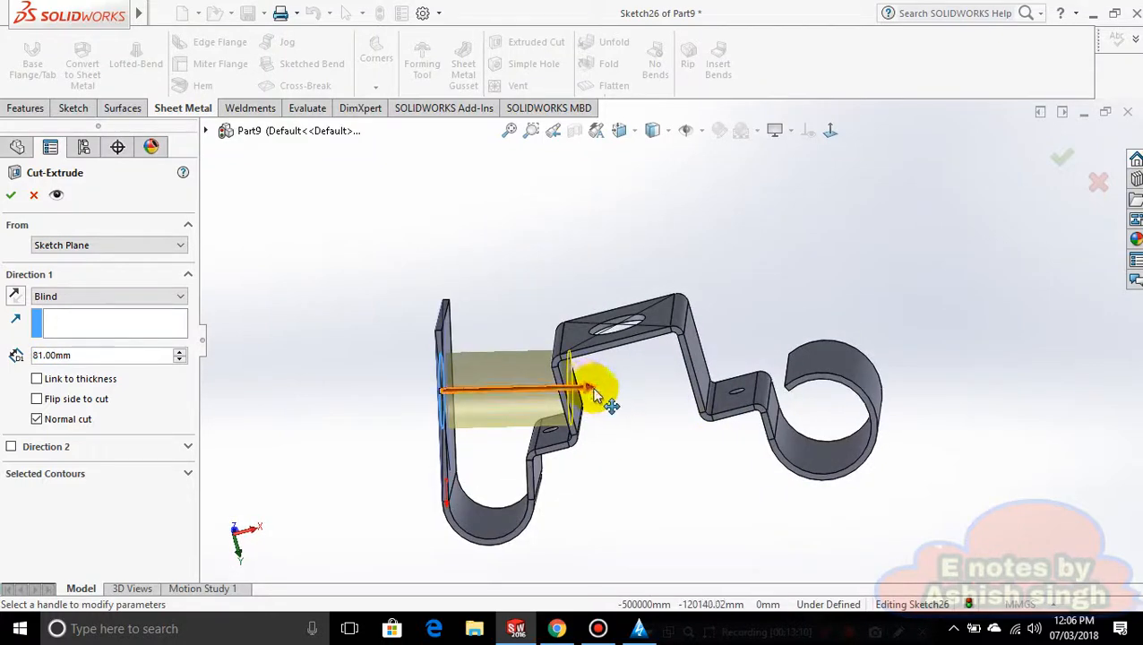
{"action": "left_click_drag", "start_coordinate": [593, 394], "coordinate": [491, 391]}
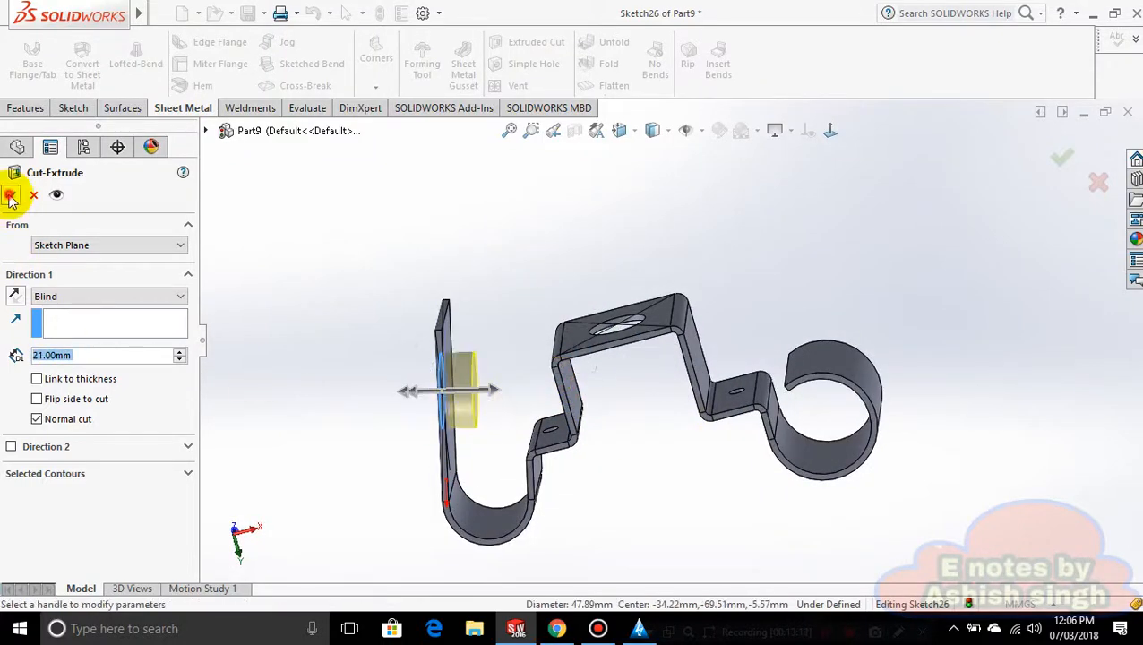
{"action": "left_click", "coordinate": [10, 196]}
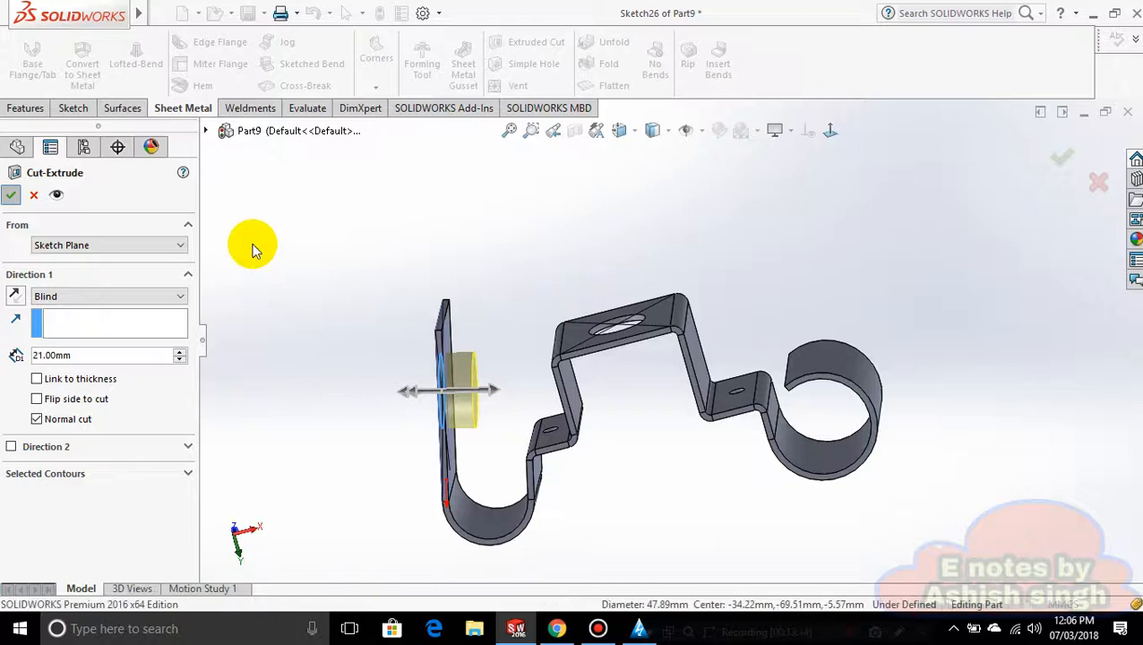
{"action": "middle_click_drag", "start_coordinate": [630, 448], "coordinate": [624, 563]}
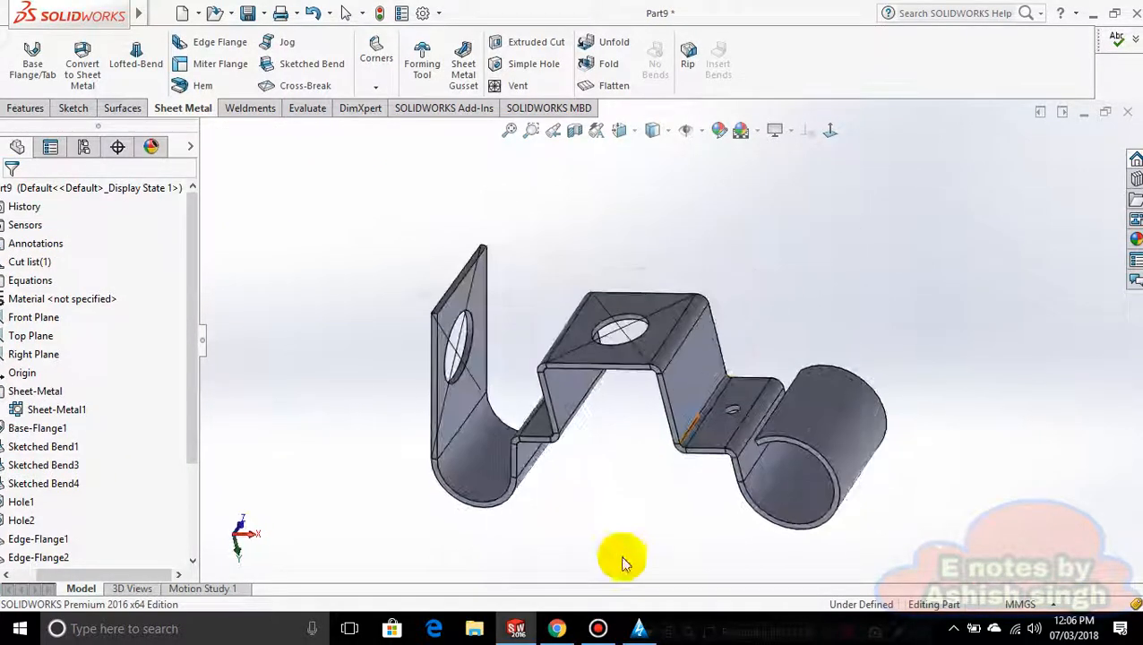
{"action": "scroll", "coordinate": [732, 344], "scroll_direction": "down", "scroll_amount": 2}
{"action": "middle_click_drag", "start_coordinate": [742, 309], "coordinate": [704, 327]}
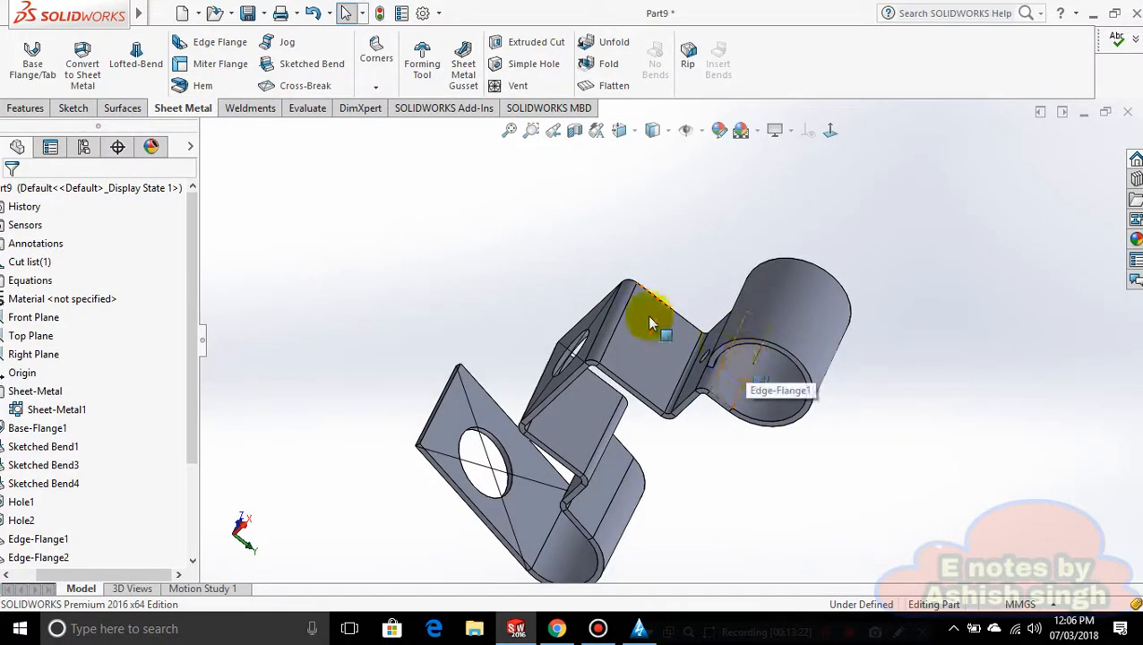
{"action": "middle_click_drag", "start_coordinate": [683, 250], "coordinate": [736, 460]}
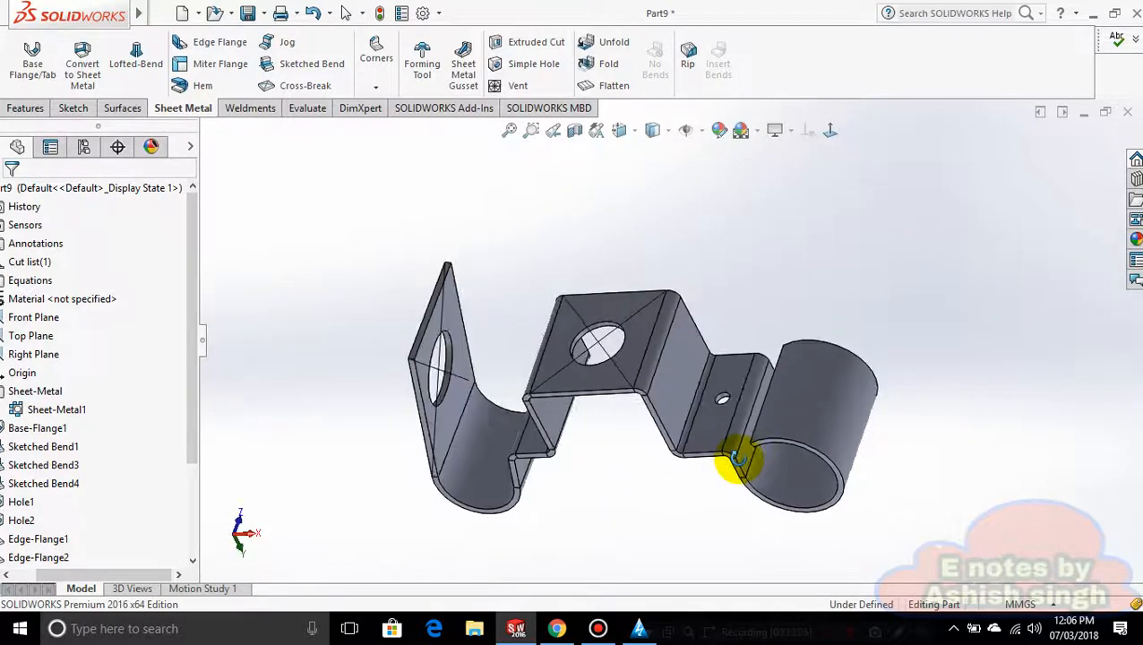
{"action": "scroll", "coordinate": [737, 458], "scroll_direction": "up", "scroll_amount": 1}
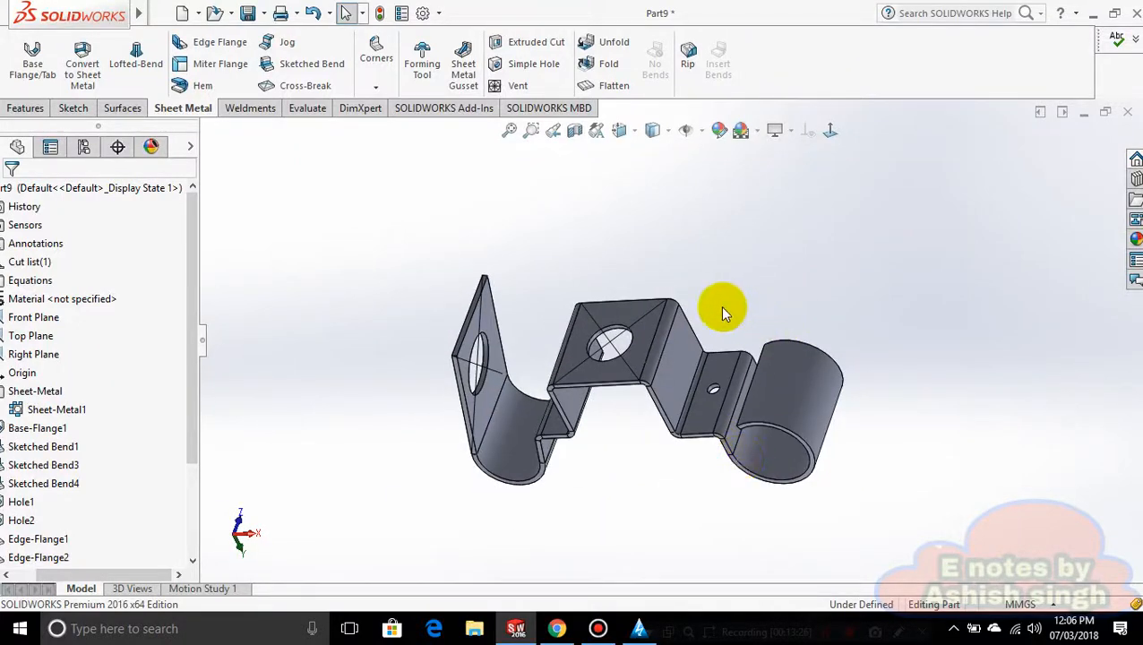